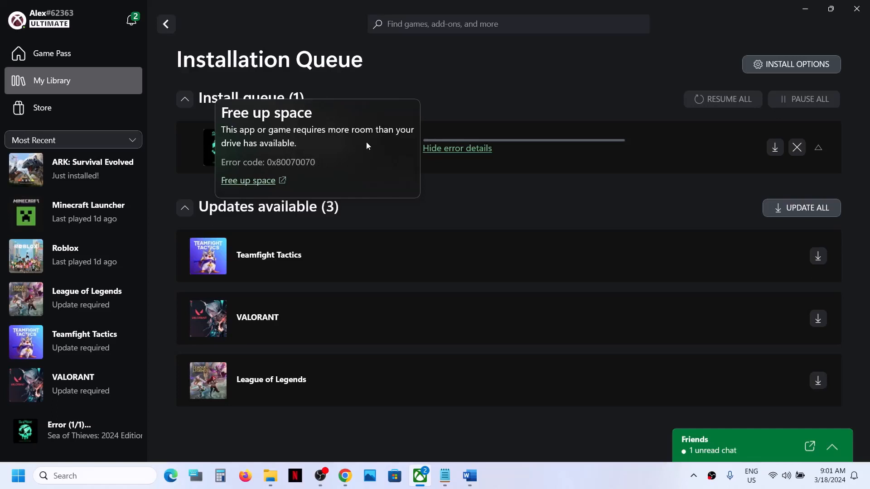
# Step: Dismiss the installation error details and check the free space on drive C: in File Explorer
pyautogui.click(553, 26)
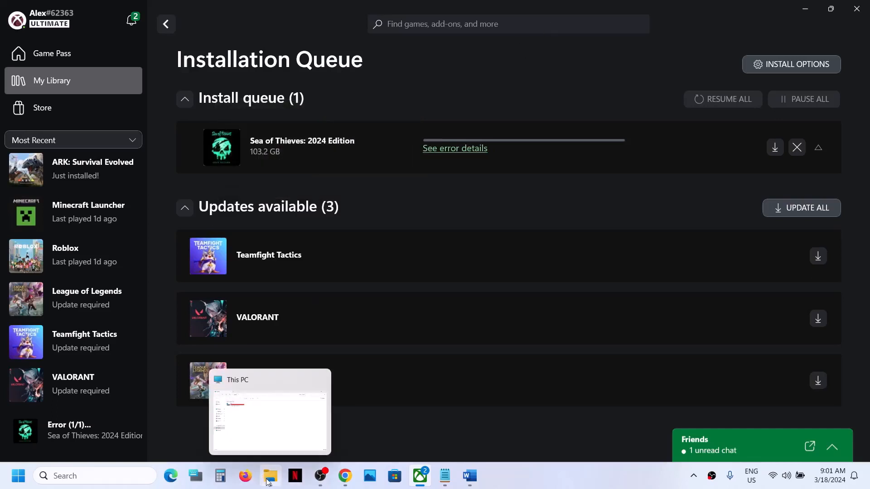
pyautogui.click(283, 443)
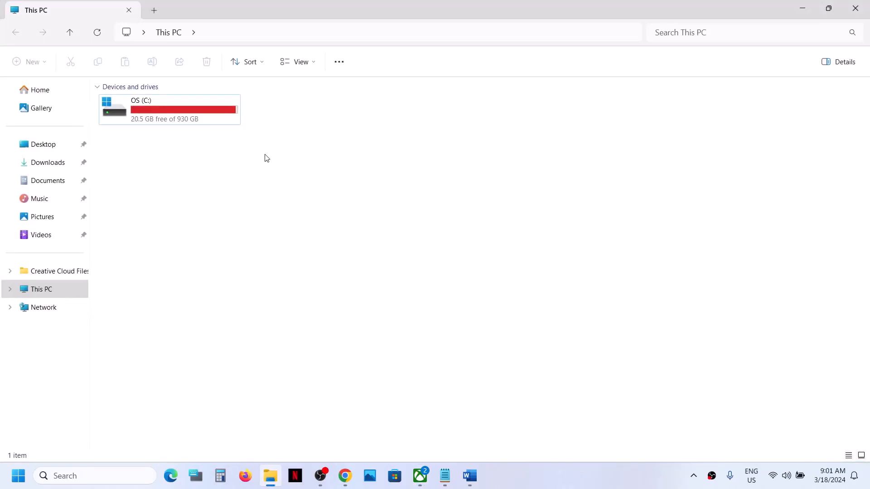
pyautogui.click(175, 115)
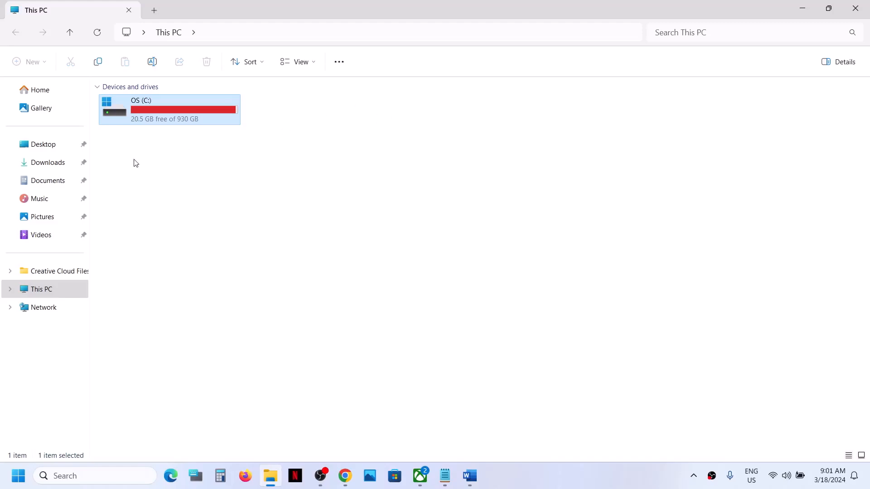
# Step: Open the Steam folder inside Program Files (x86) on drive C:
pyautogui.doubleClick(165, 110)
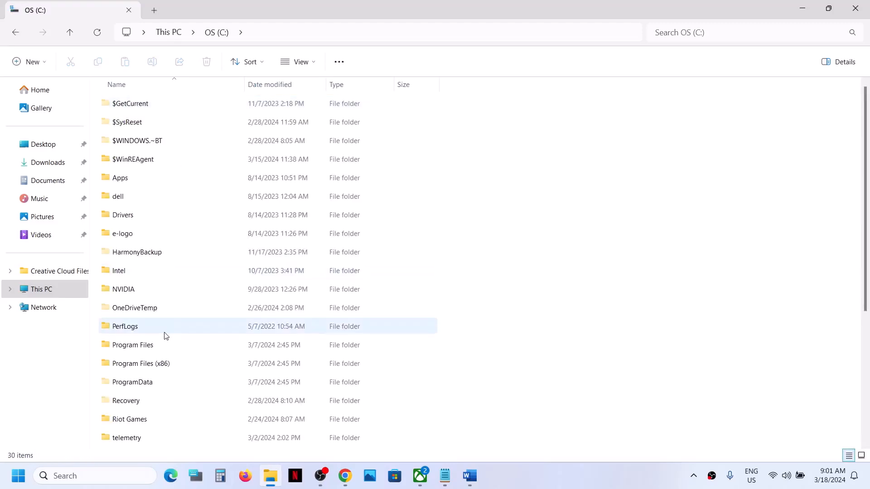
pyautogui.scroll(-2, 165, 334)
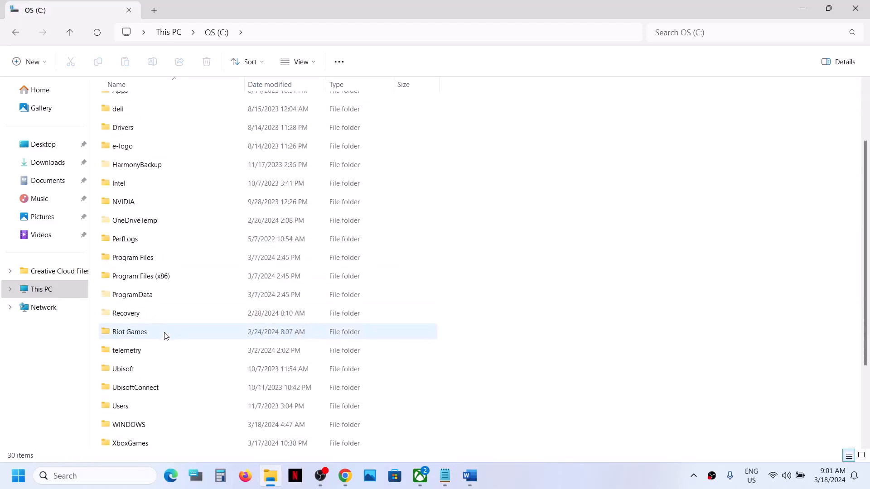
pyautogui.doubleClick(162, 274)
pyautogui.scroll(-3, 149, 264)
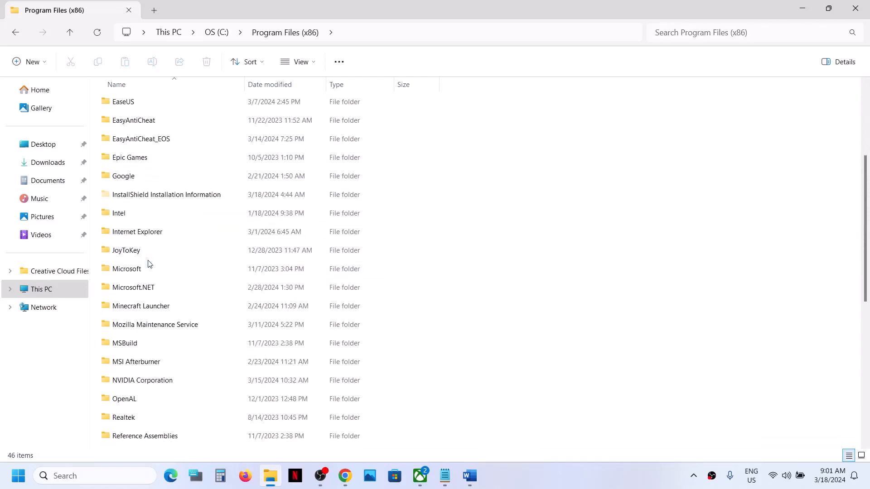
pyautogui.scroll(-2, 150, 307)
pyautogui.scroll(-2, 140, 334)
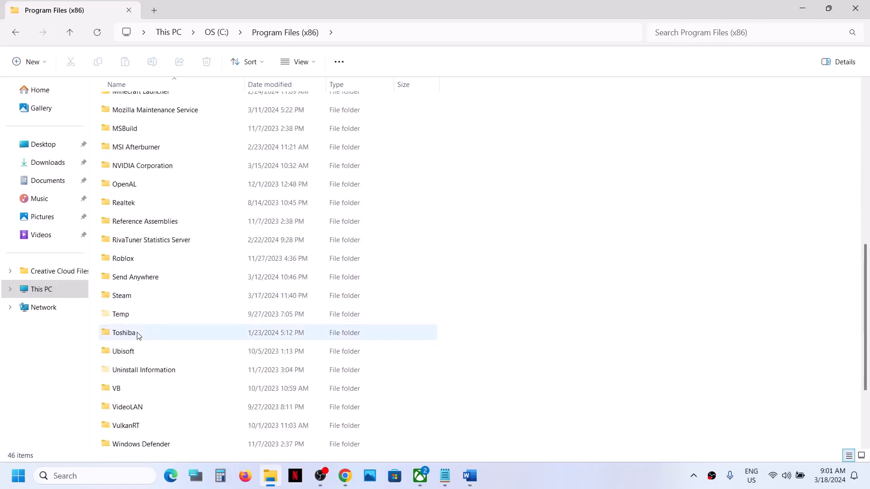
pyautogui.doubleClick(138, 300)
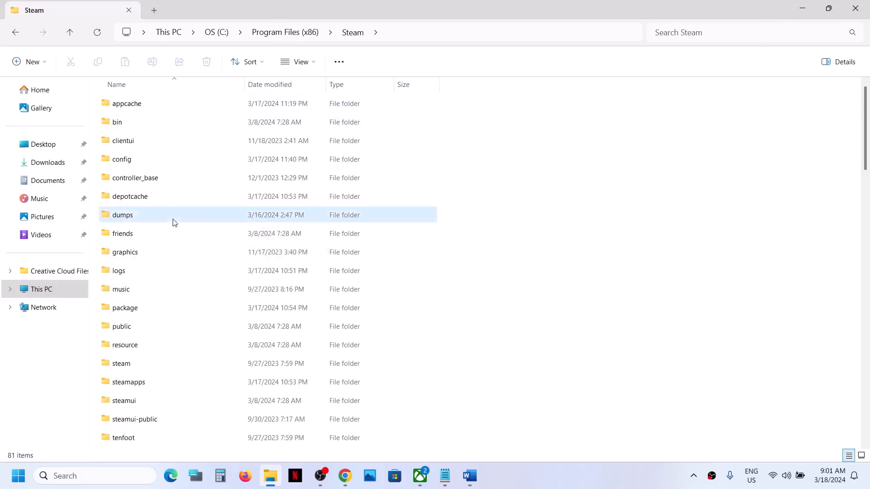
# Step: Open the common folder inside Steam's steamapps folder
pyautogui.moveTo(173, 221); pyautogui.dragTo(166, 244)
pyautogui.scroll(-2, 174, 208)
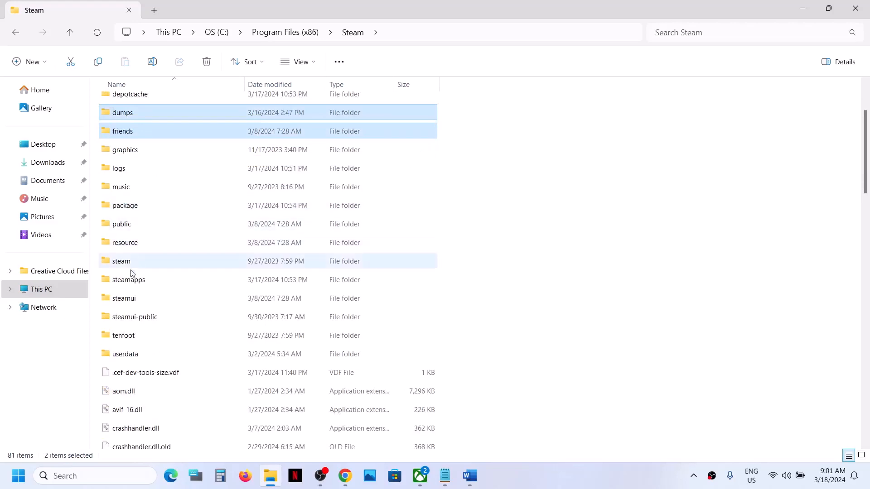
pyautogui.click(128, 285)
pyautogui.doubleClick(130, 286)
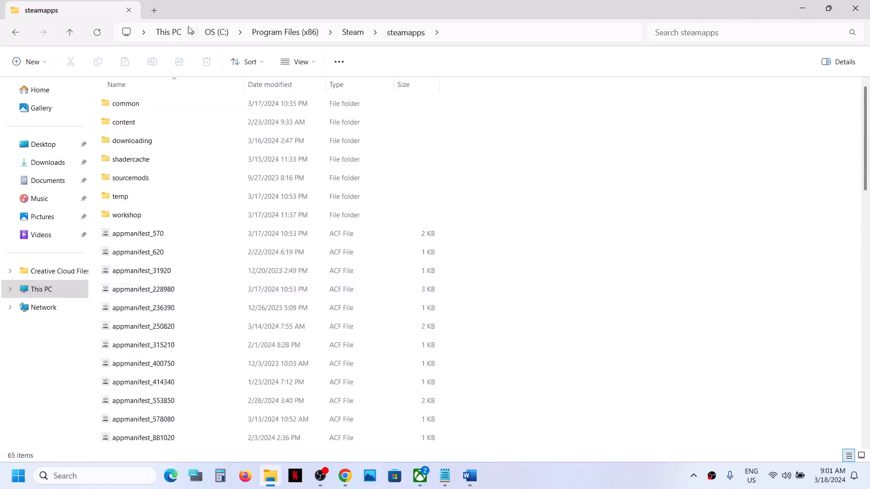
pyautogui.doubleClick(140, 104)
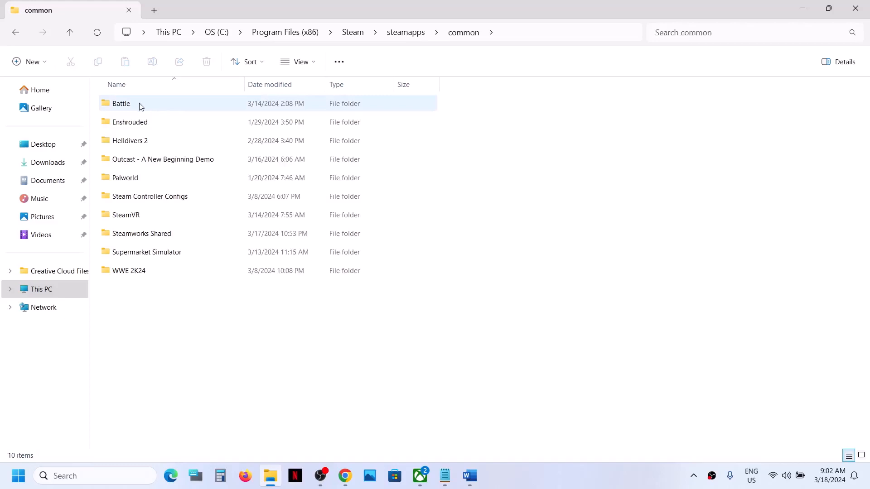
# Step: Permanently delete the Battle and Outcast - A New Beginning Demo game folders
pyautogui.click(140, 105)
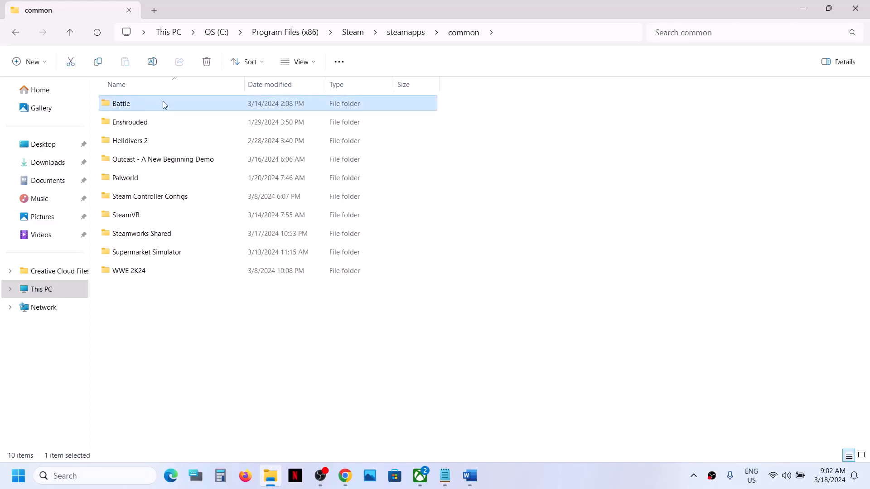
pyautogui.keyDown('ctrl'); pyautogui.click(153, 163); pyautogui.keyUp('ctrl')
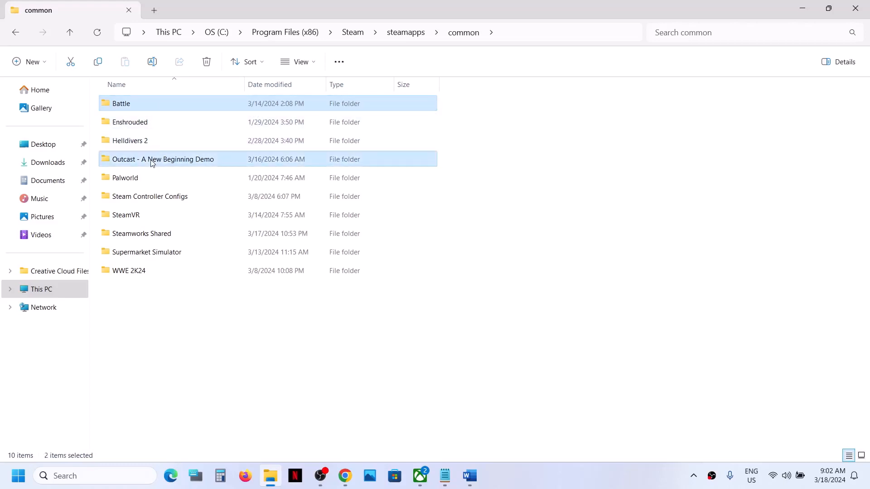
pyautogui.rightClick(153, 163)
pyautogui.click(232, 174)
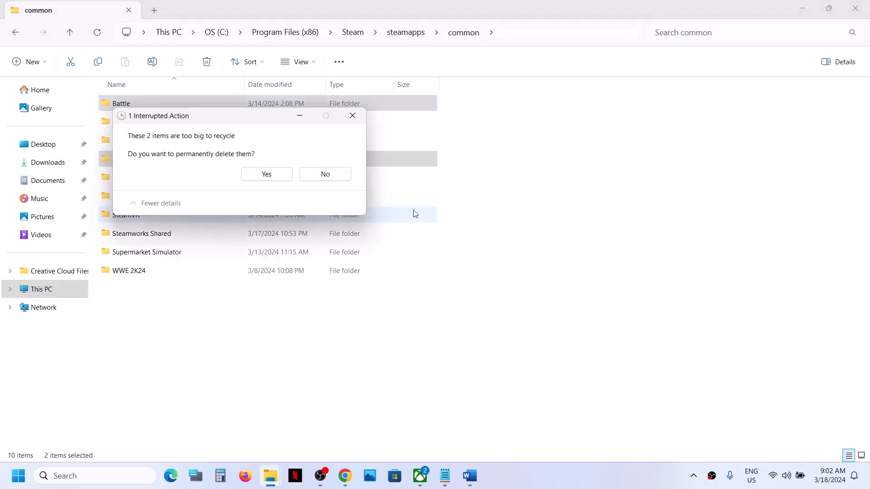
pyautogui.click(266, 174)
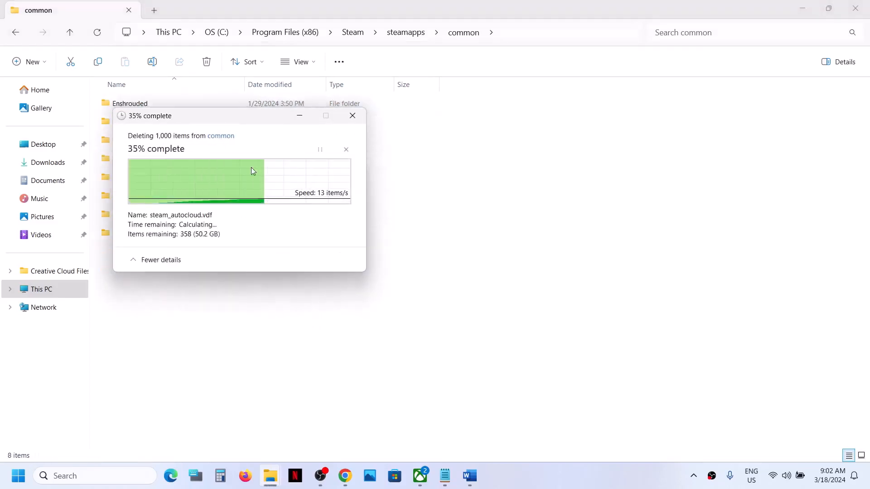
# Step: Return to This PC, switch to the Xbox app and retry the Sea of Thieves: 2024 Edition installation
pyautogui.click(45, 292)
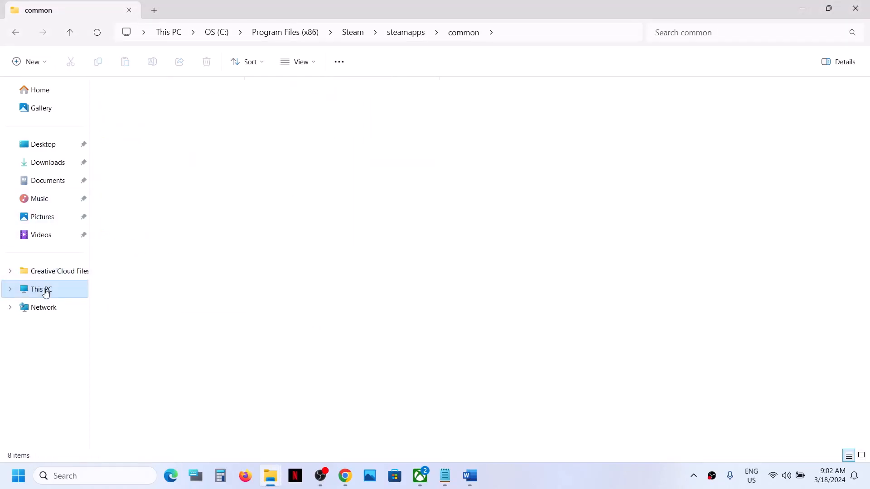
pyautogui.click(421, 474)
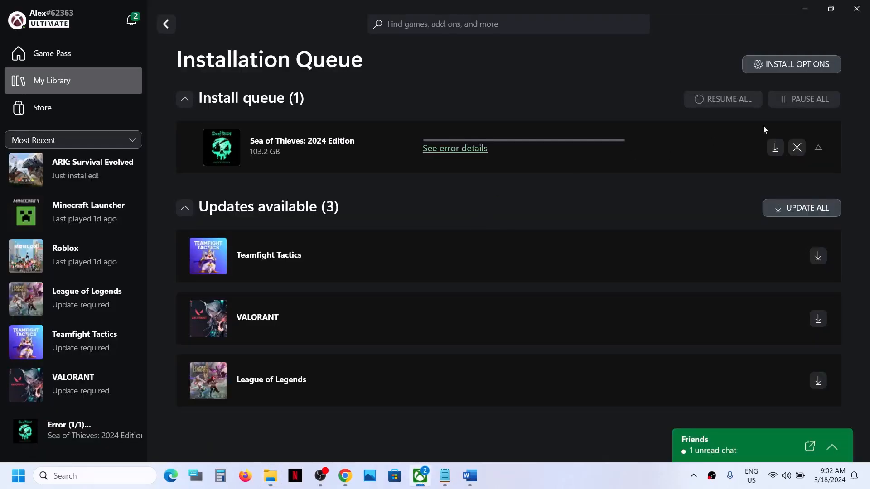
pyautogui.click(775, 148)
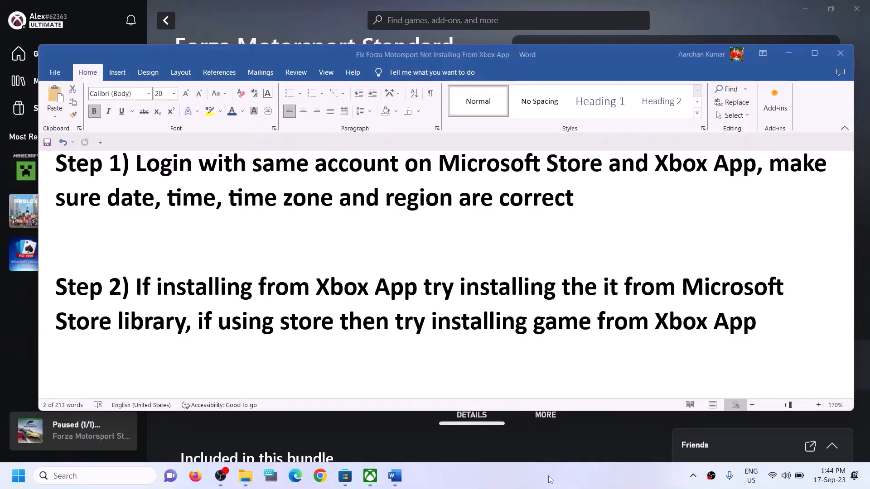
# Step: Highlight the same-account login instruction of Step 1 in Word, switch to Microsoft Store and sign out of its account
pyautogui.moveTo(135, 163); pyautogui.dragTo(732, 165)
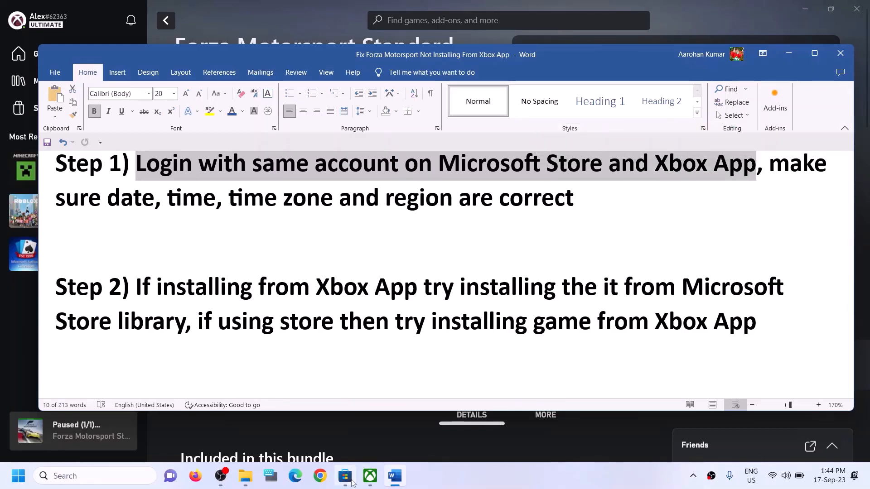
pyautogui.click(352, 481)
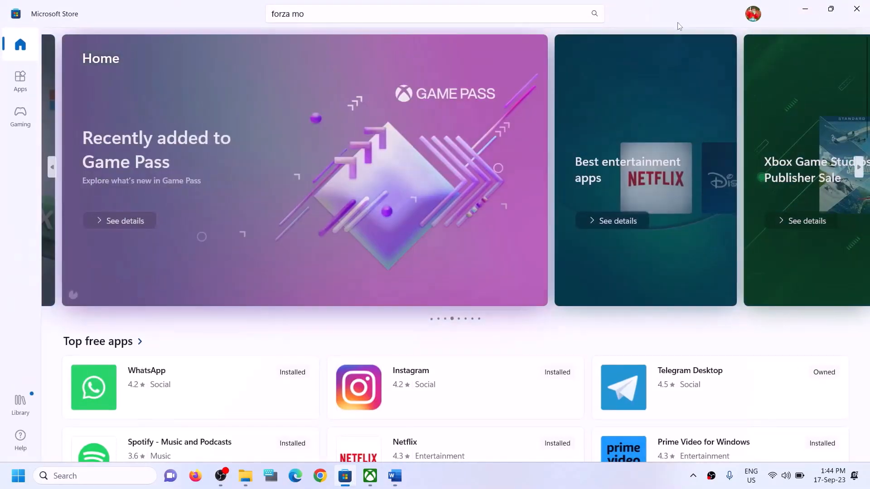
pyautogui.click(753, 14)
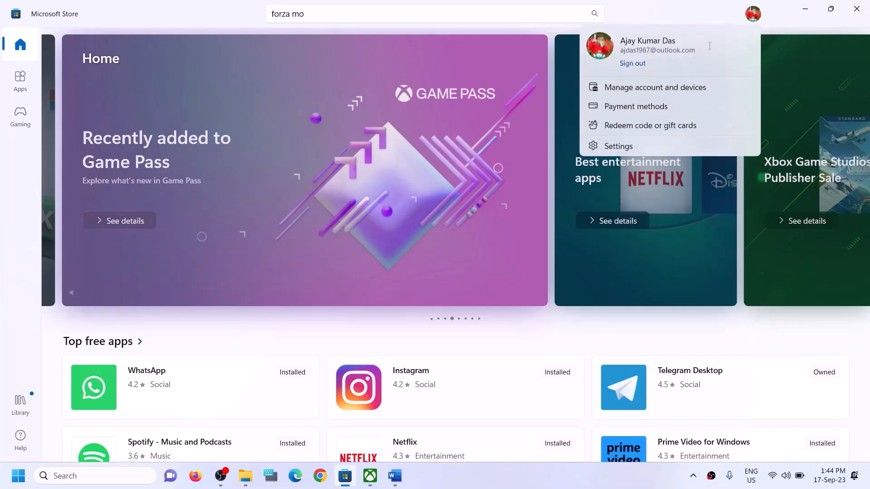
pyautogui.click(638, 63)
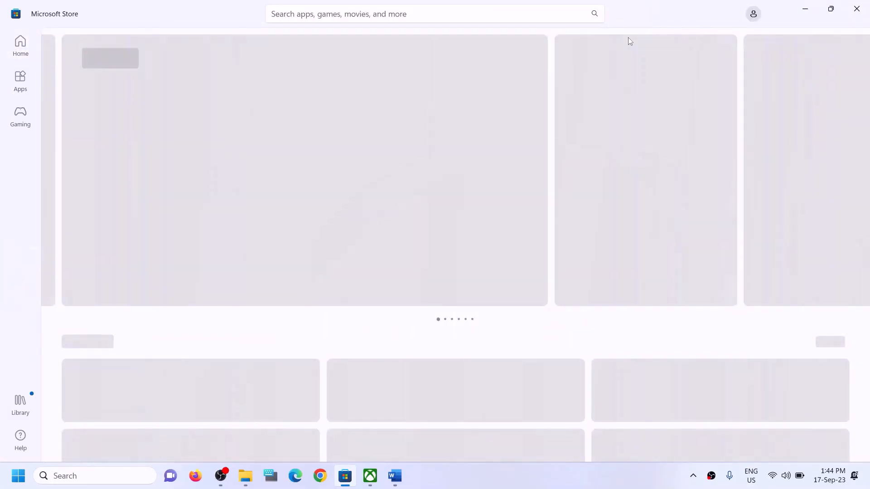
# Step: Sign back in to Microsoft Store with the second listed Microsoft account, entering the account PIN
pyautogui.click(753, 14)
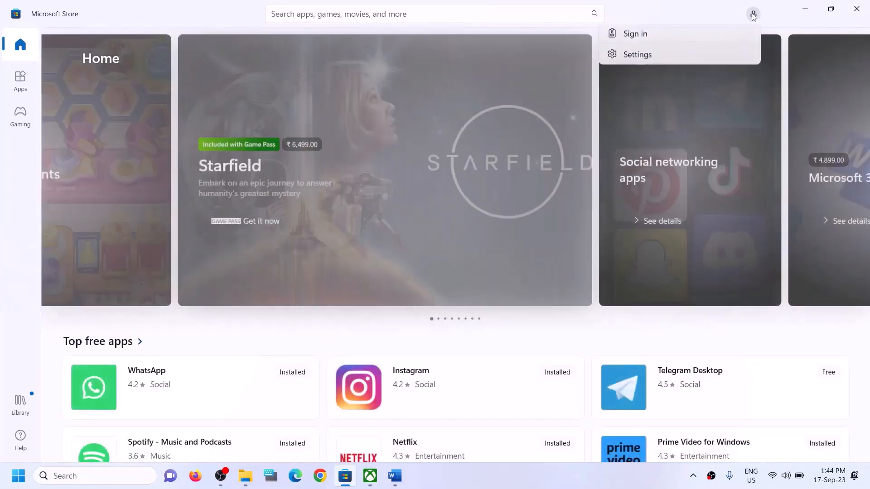
pyautogui.click(644, 35)
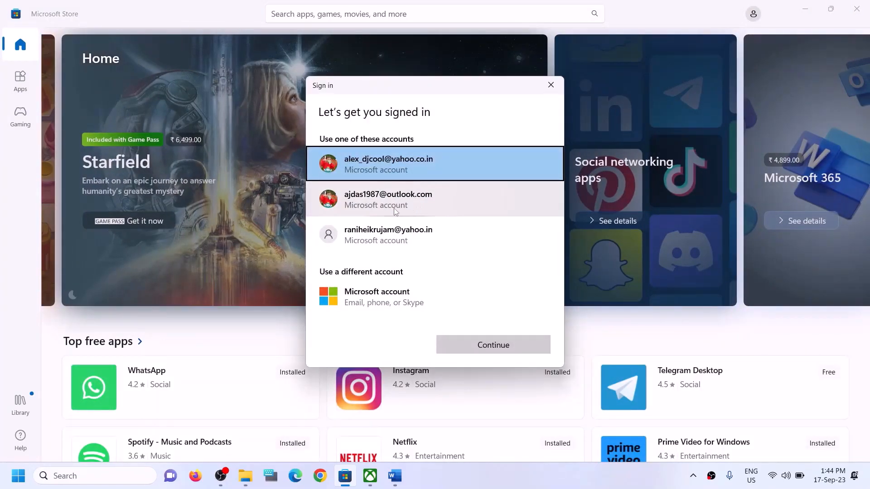
pyautogui.click(394, 209)
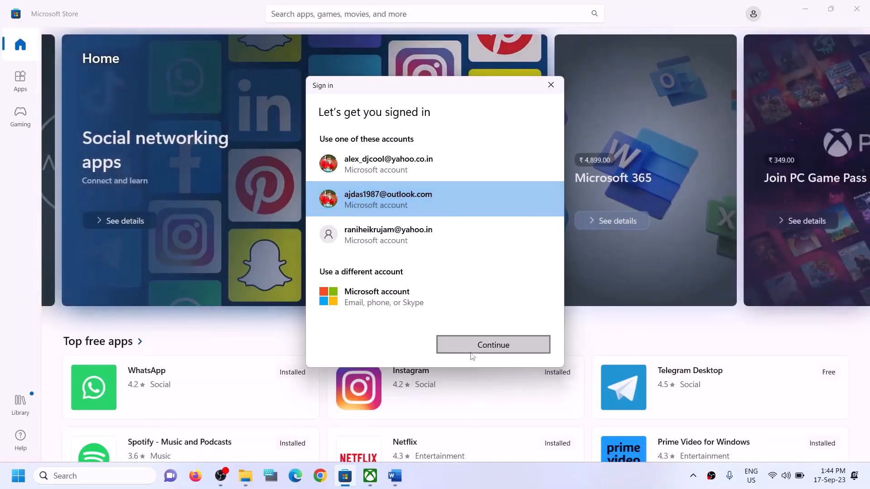
pyautogui.click(469, 345)
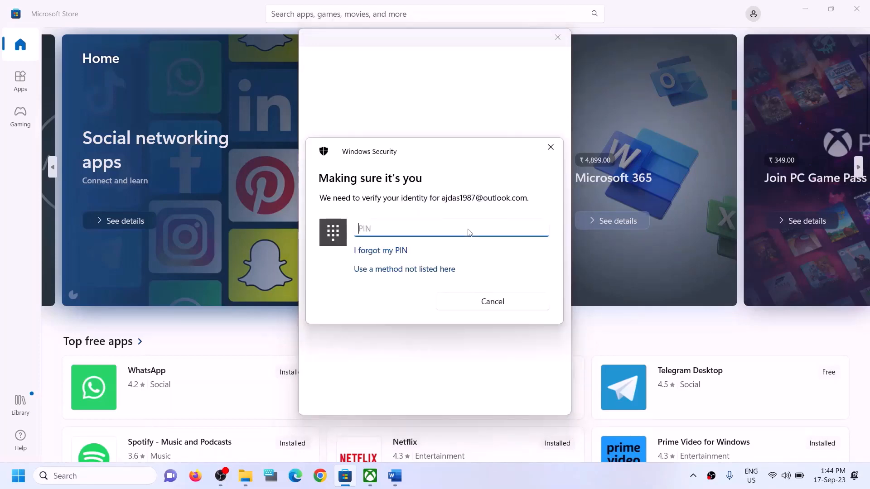
pyautogui.write('••••')
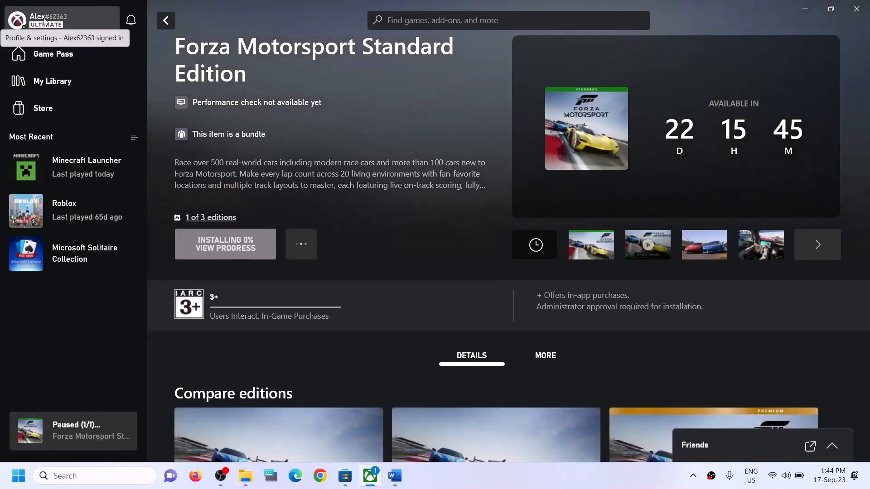
# Step: Sign out of the Xbox app and sign back in, switching to the same Microsoft account used in Microsoft Store
pyautogui.click(44, 20)
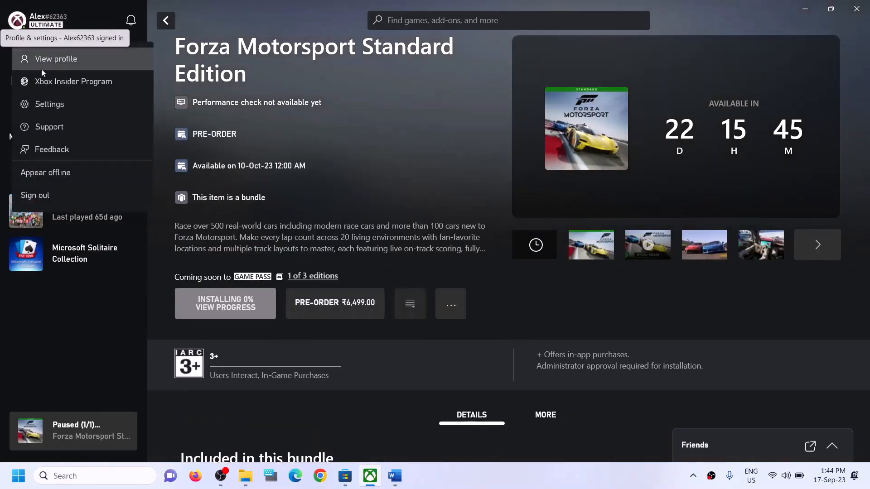
pyautogui.click(32, 197)
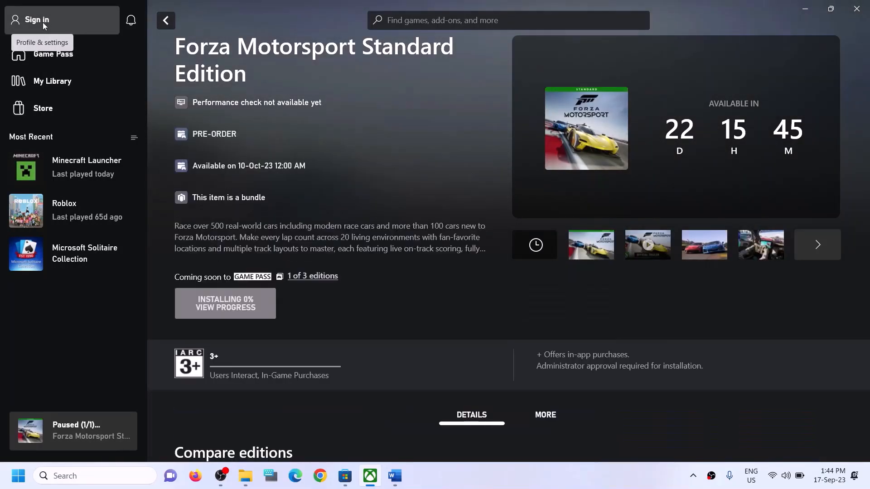
pyautogui.click(42, 23)
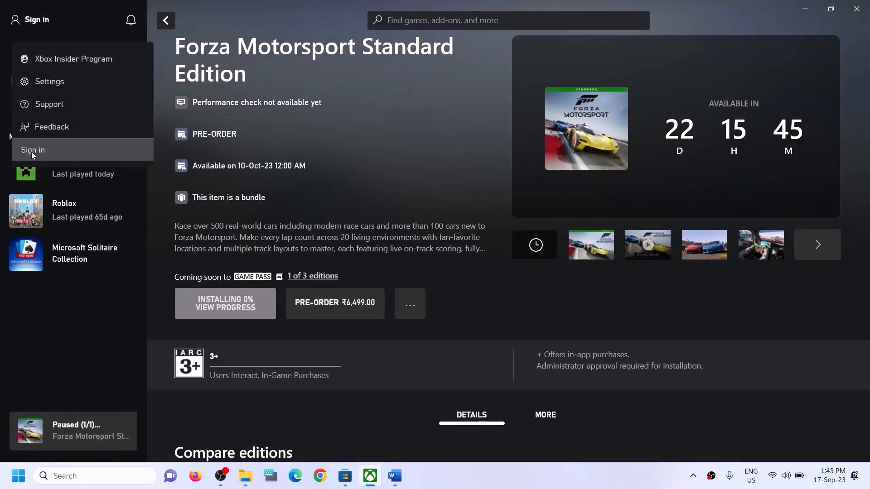
pyautogui.click(310, 187)
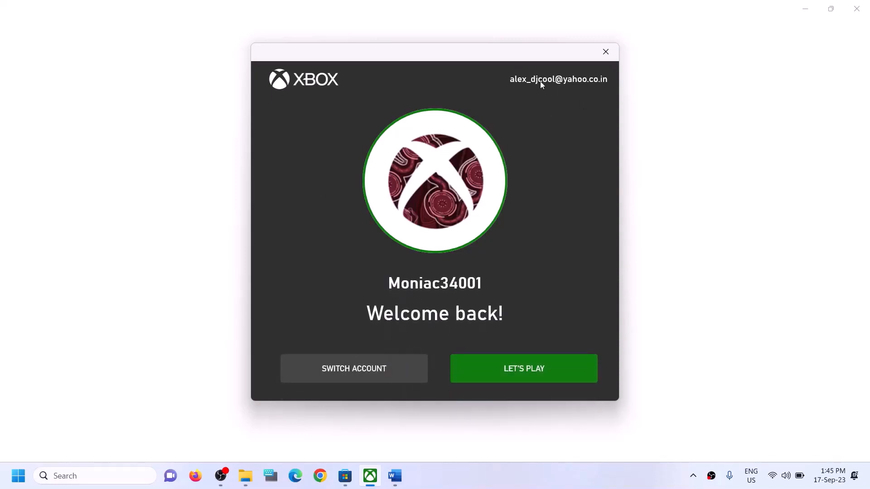
pyautogui.click(356, 369)
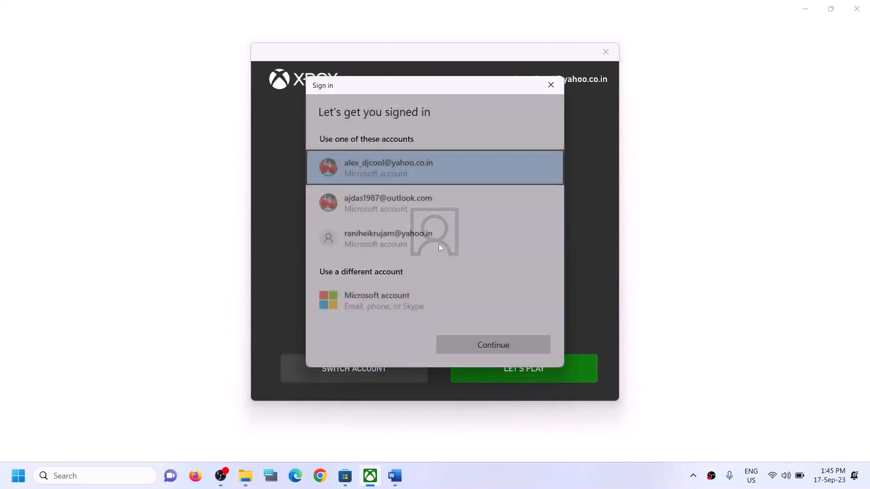
pyautogui.click(390, 201)
pyautogui.click(499, 349)
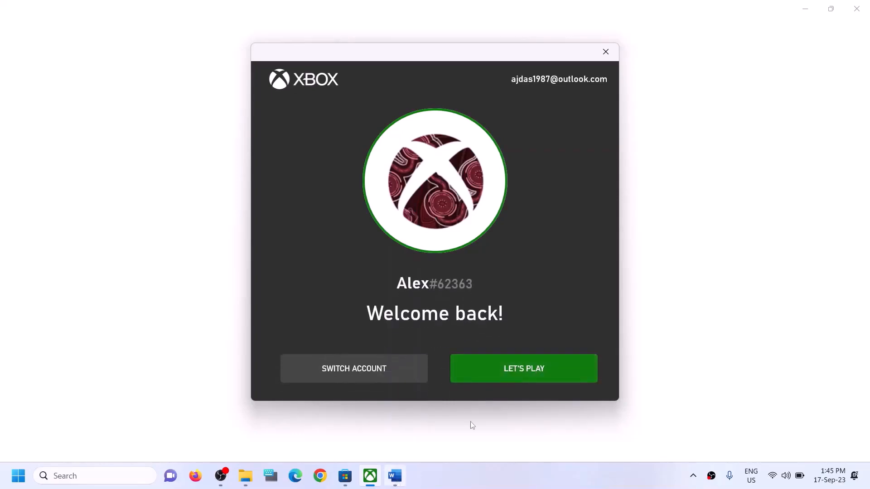
pyautogui.click(490, 370)
# Step: Switch to the Word document and highlight the Step 2 instruction about installing from the Microsoft Store library
pyautogui.click(393, 483)
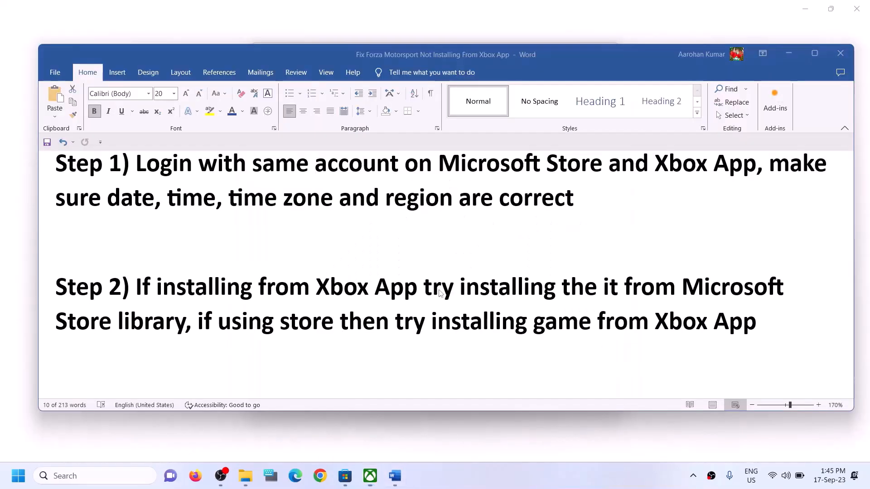
pyautogui.moveTo(139, 288); pyautogui.dragTo(185, 322)
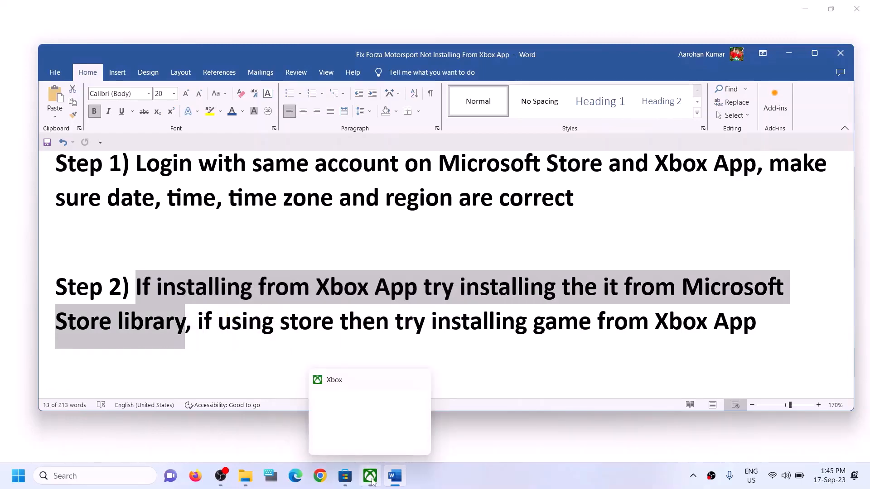
# Step: Switch to Microsoft Store, open the Library and look through the listed downloads and apps
pyautogui.click(345, 483)
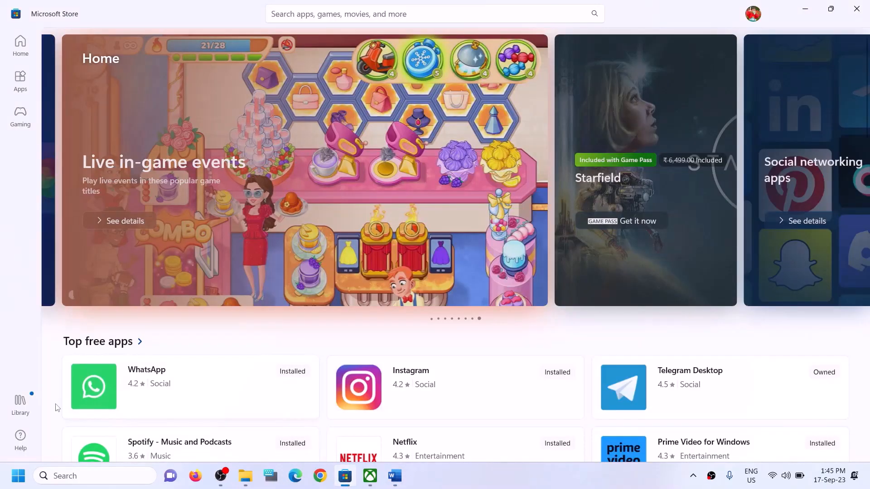
pyautogui.click(24, 410)
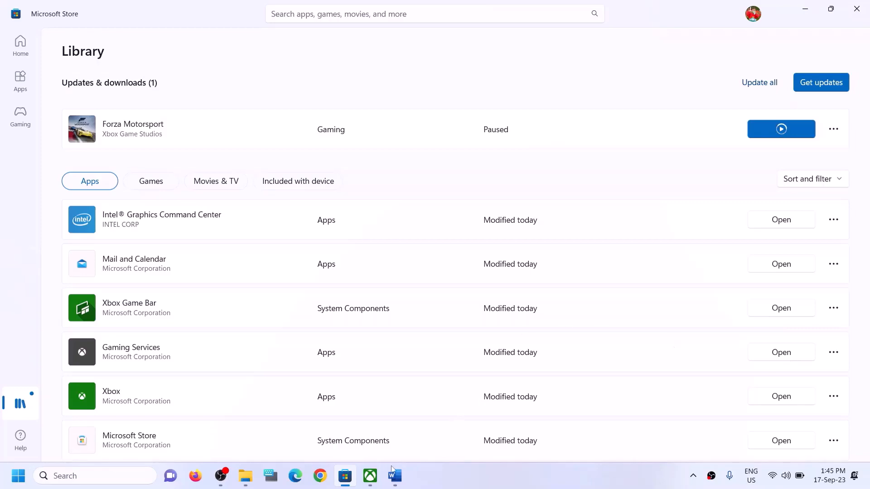
pyautogui.click(370, 476)
pyautogui.click(349, 480)
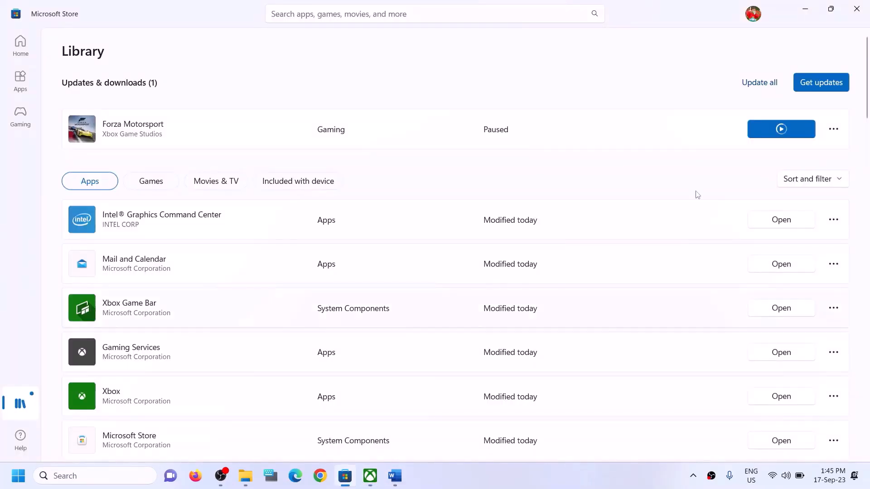
pyautogui.scroll(-5, 631, 287)
pyautogui.scroll(-3, 629, 348)
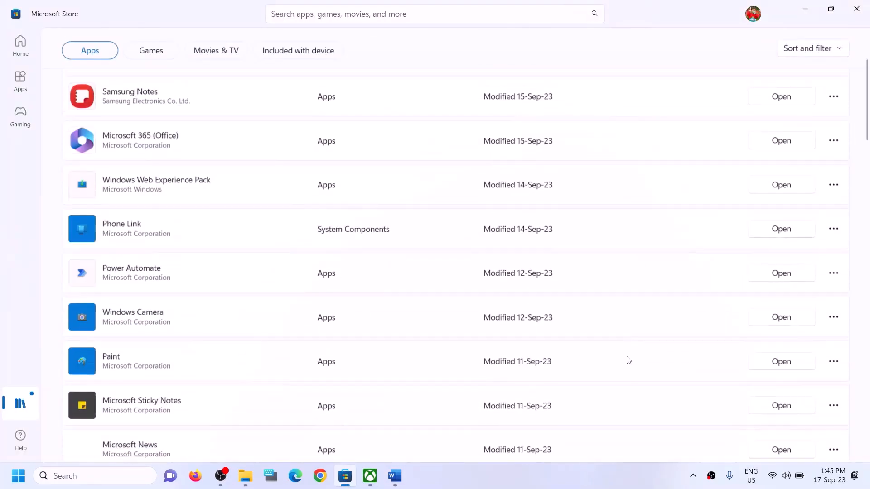
pyautogui.scroll(8, 625, 359)
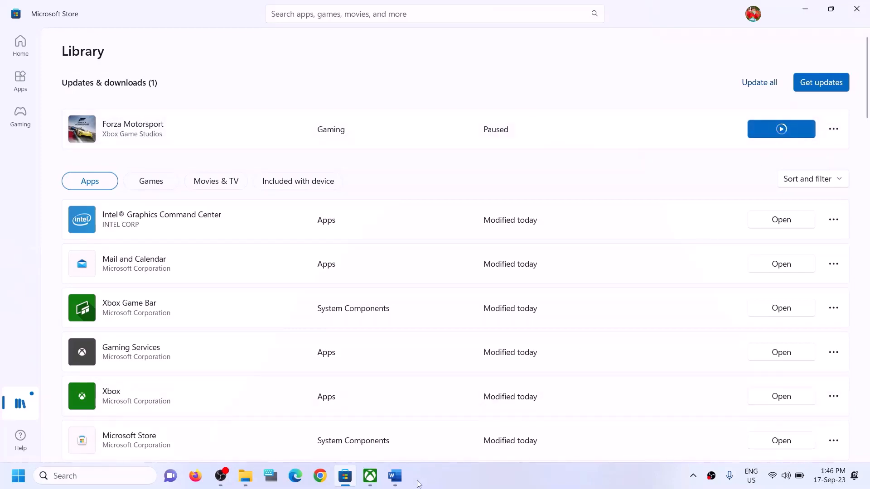
# Step: Switch to the Word document and highlight the Step 2 instruction about installing the game from the Xbox App when using the store
pyautogui.click(395, 476)
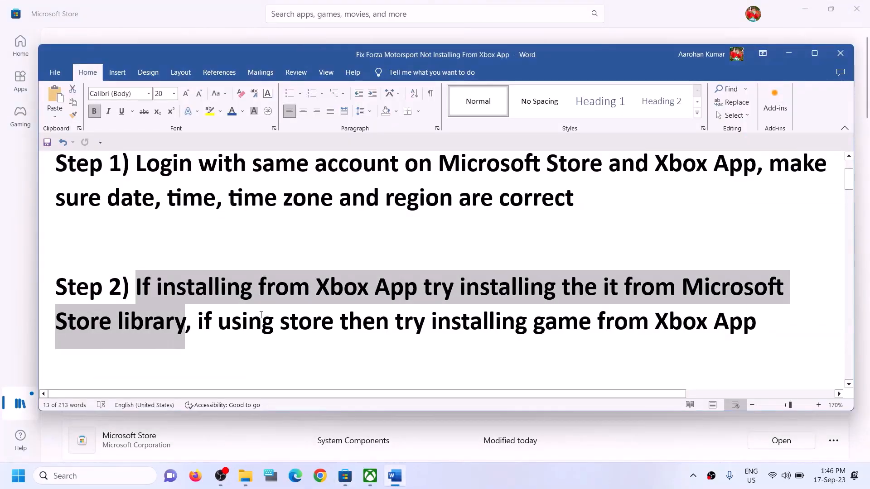
pyautogui.click(199, 322)
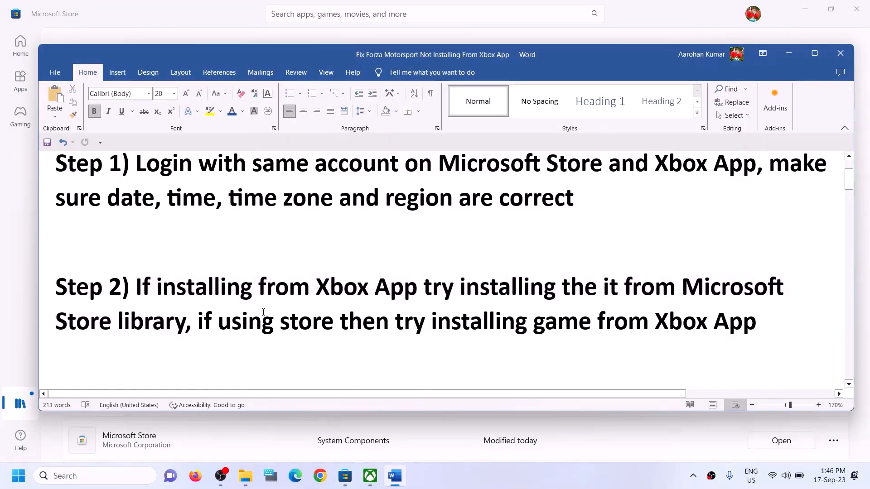
pyautogui.moveTo(198, 323); pyautogui.dragTo(597, 319)
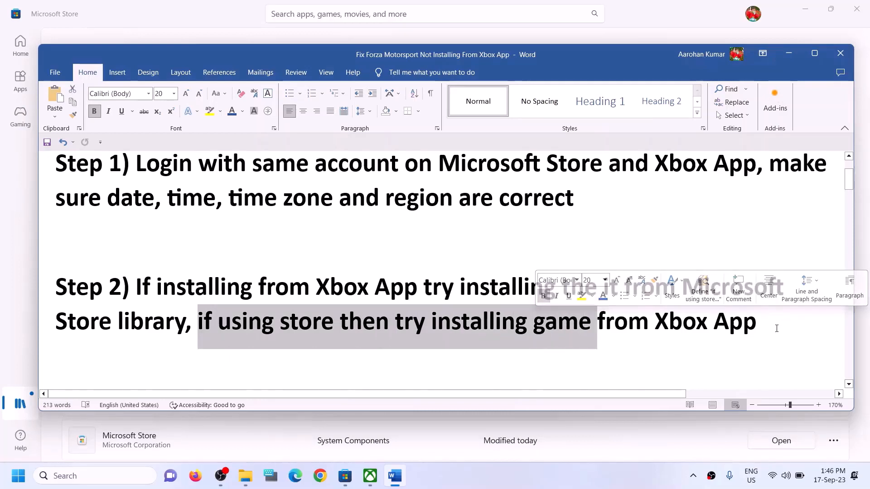
pyautogui.click(338, 323)
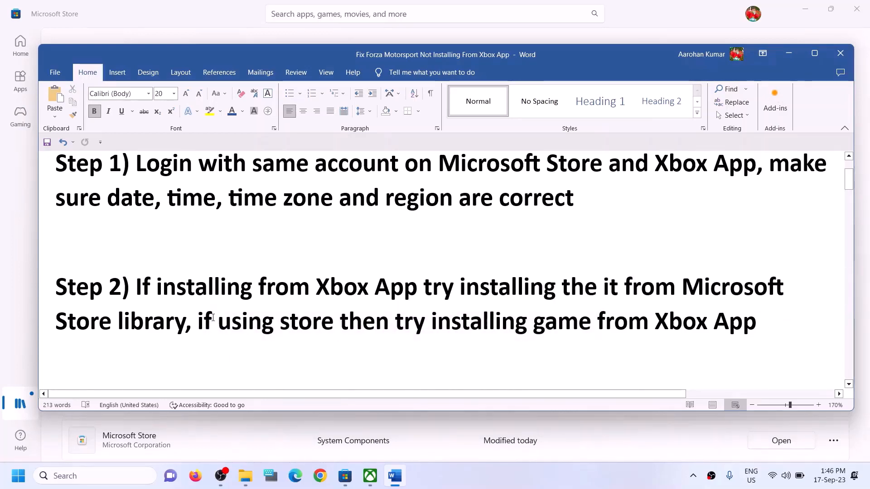
pyautogui.moveTo(198, 323); pyautogui.dragTo(339, 322)
pyautogui.moveTo(432, 322); pyautogui.dragTo(755, 323)
pyautogui.click(314, 325)
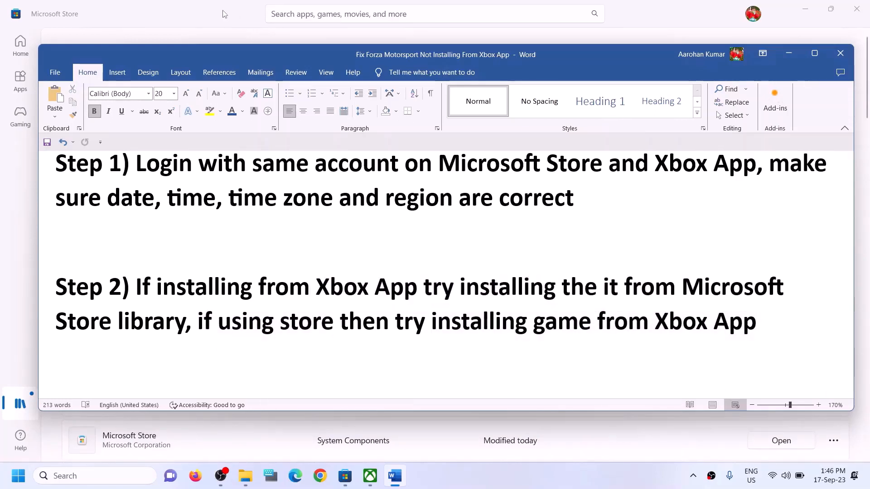
# Step: Switch to the Xbox app, search for "forza" and dismiss the suggestions
pyautogui.click(223, 14)
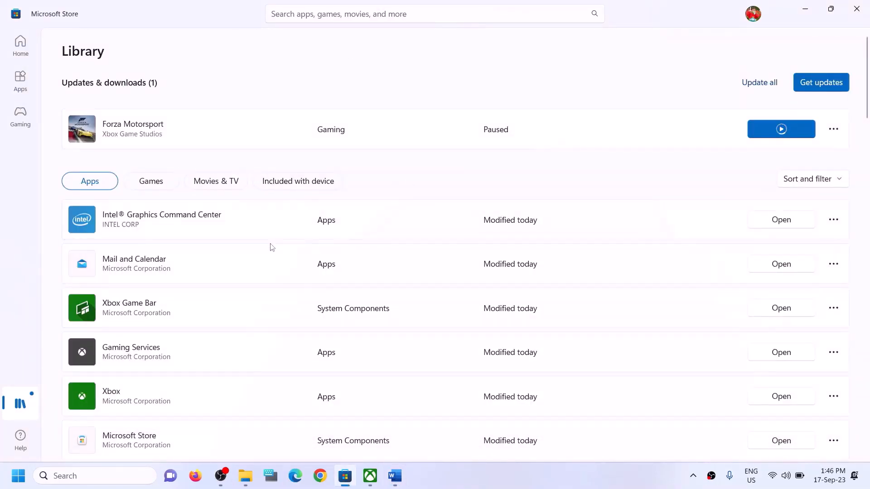
pyautogui.click(375, 479)
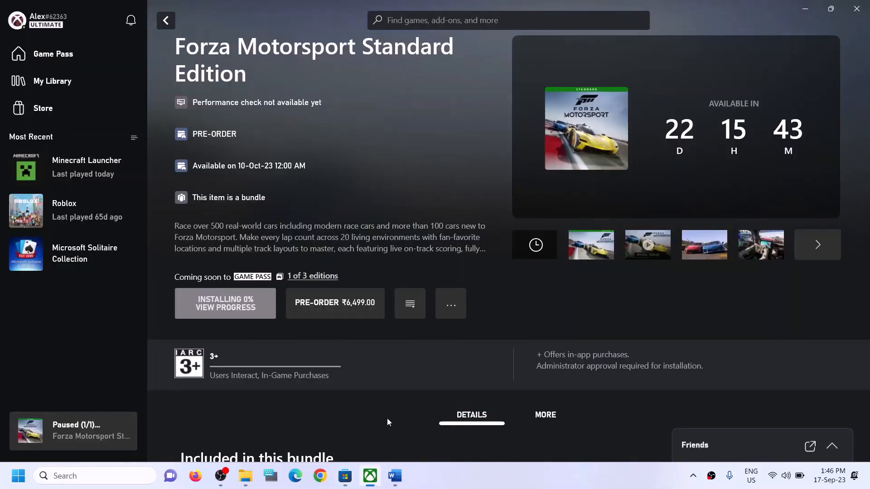
pyautogui.click(450, 19)
pyautogui.write('fo')
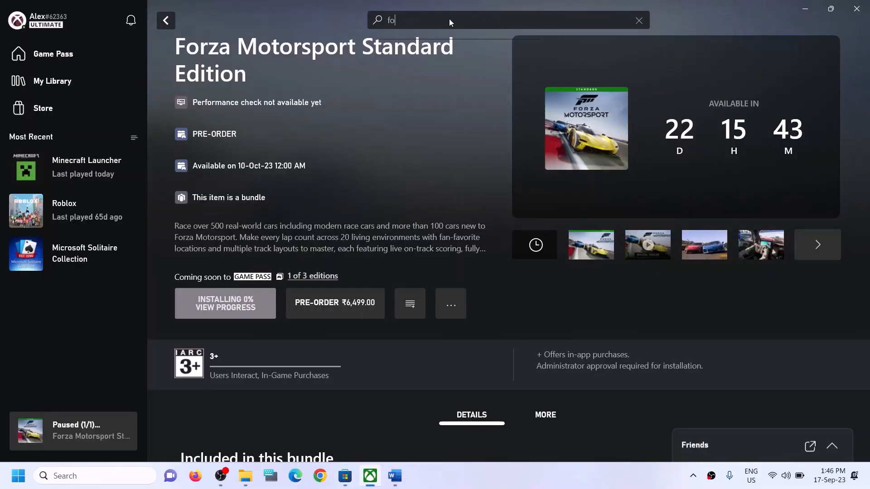
pyautogui.write('rza')
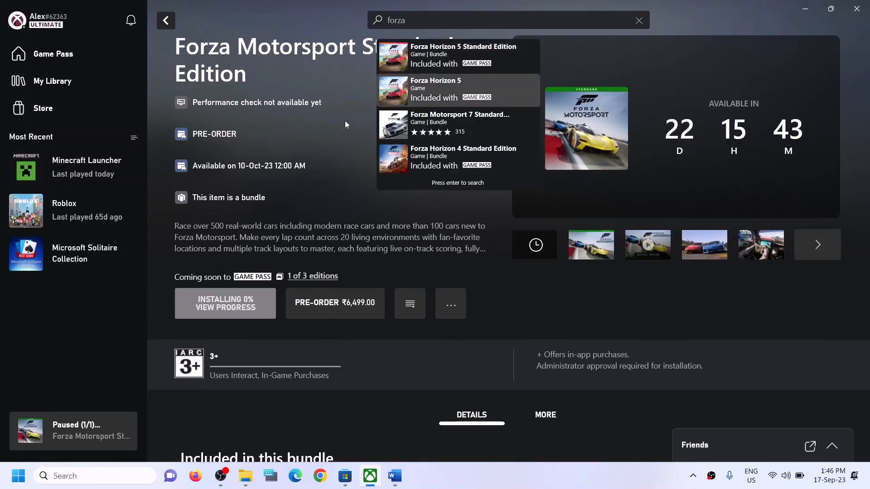
pyautogui.click(357, 193)
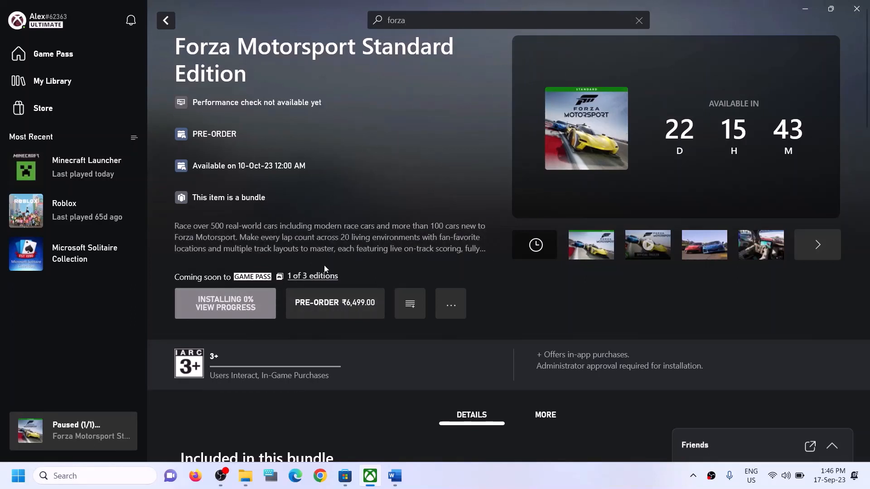
# Step: Look up "xbox" in Windows search and close the results without opening anything
pyautogui.click(99, 479)
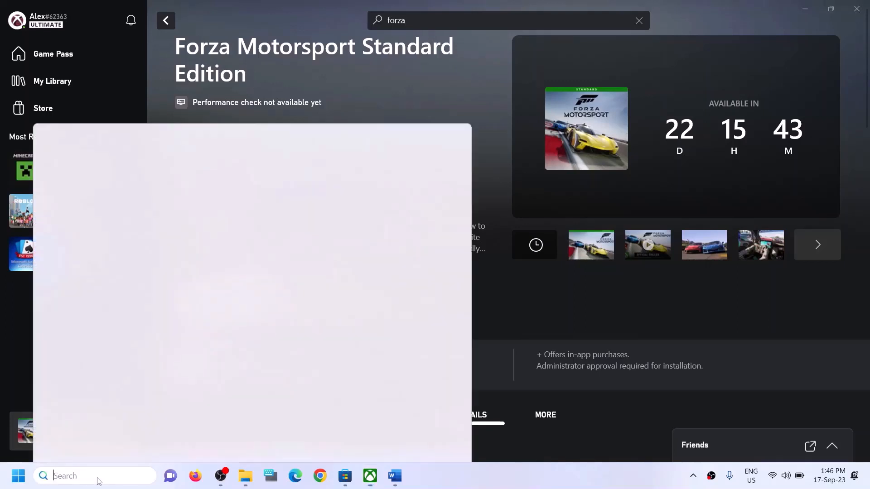
pyautogui.write('xbox')
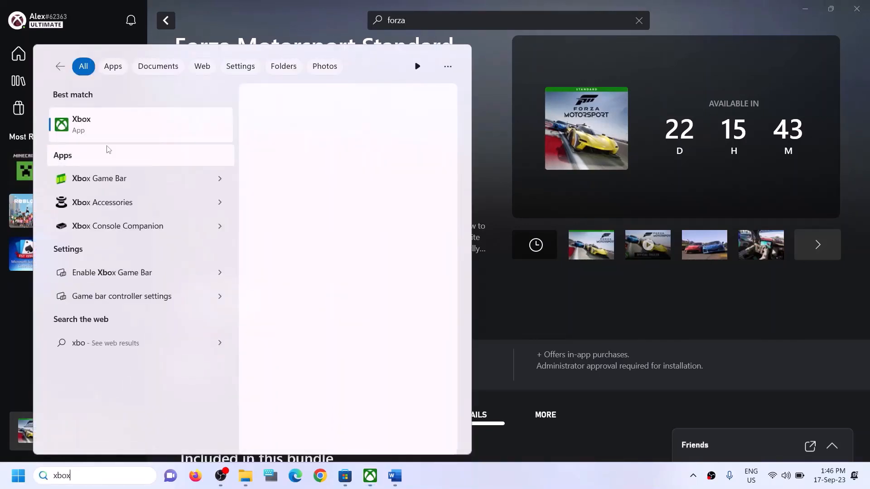
pyautogui.click(487, 115)
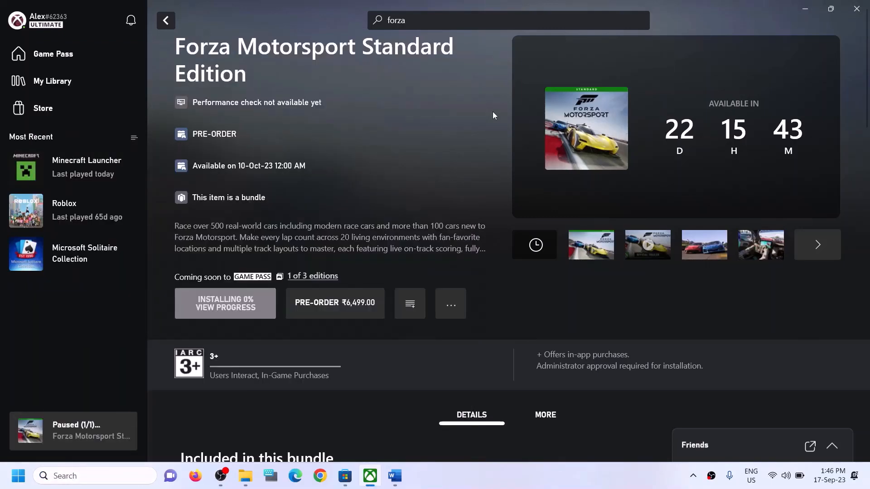
# Step: Switch to the Word document and copy the full Get-AppxPackage PowerShell command under Step 3
pyautogui.click(394, 476)
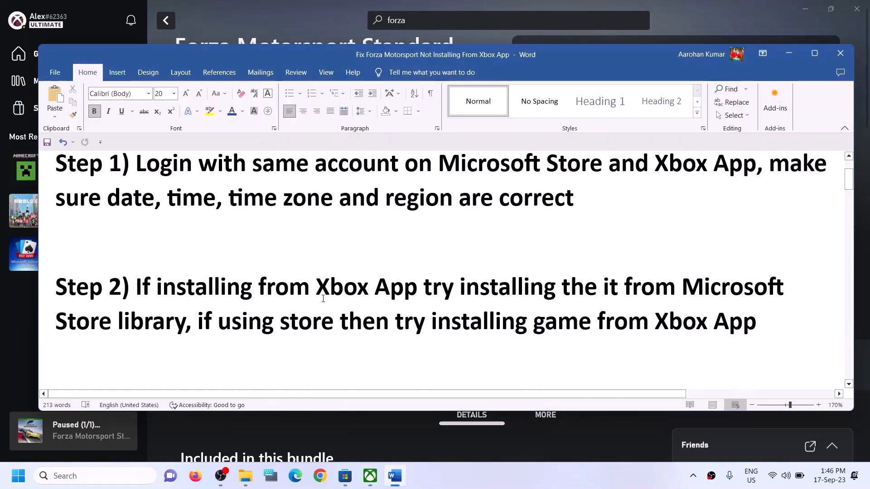
pyautogui.scroll(-2, 323, 298)
pyautogui.scroll(-2, 323, 298)
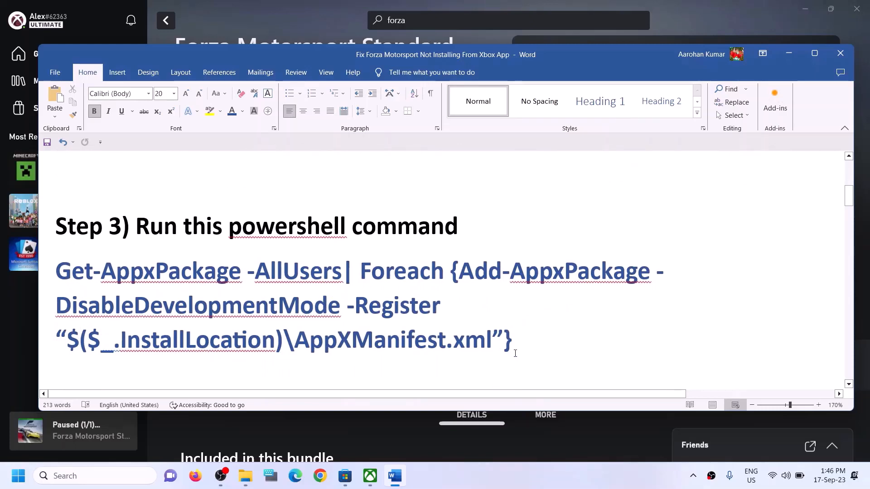
pyautogui.moveTo(520, 340); pyautogui.dragTo(55, 272)
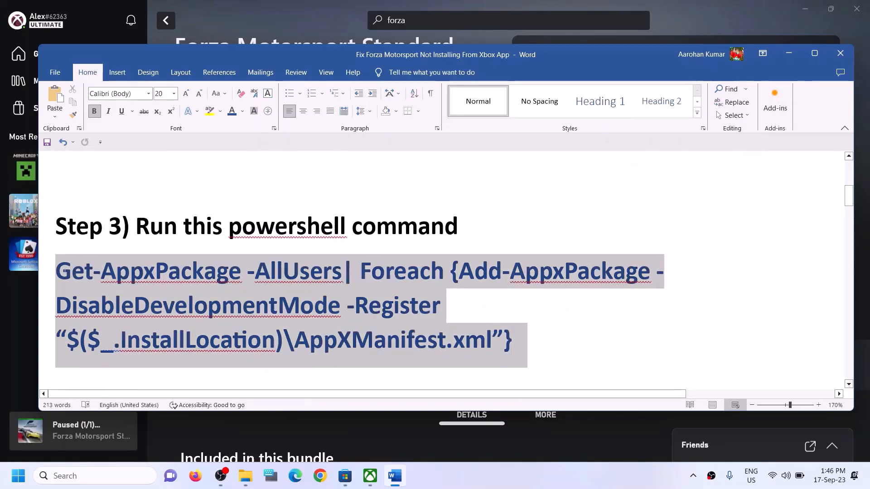
pyautogui.rightClick(88, 286)
pyautogui.click(109, 151)
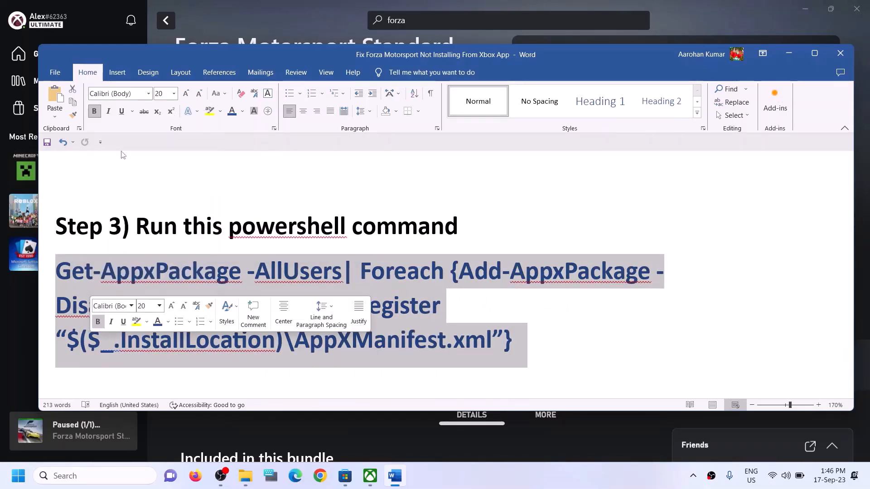
# Step: Find Windows PowerShell through Windows search, run it as administrator and allow it to make changes
pyautogui.click(89, 478)
pyautogui.write('po')
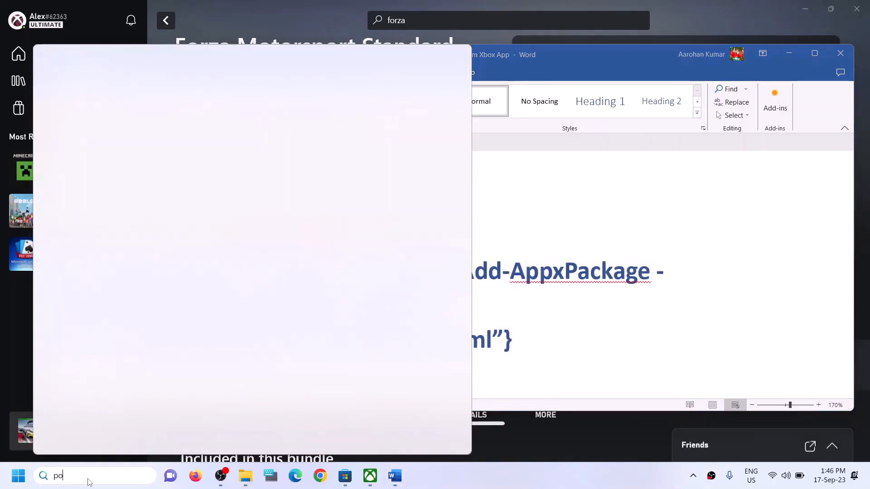
pyautogui.write('wershell')
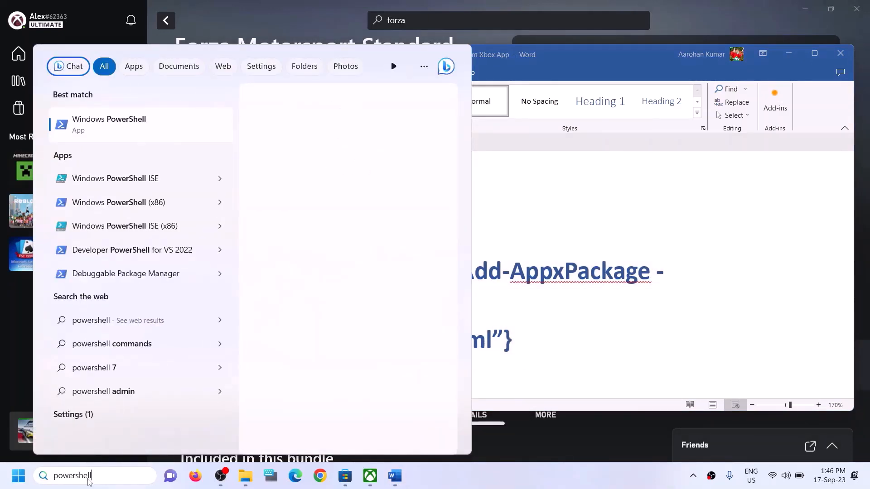
pyautogui.rightClick(194, 143)
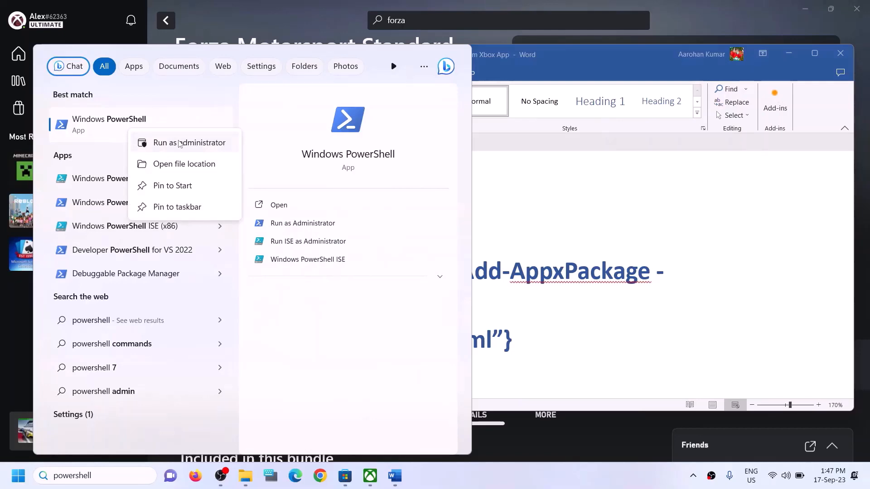
pyautogui.click(180, 143)
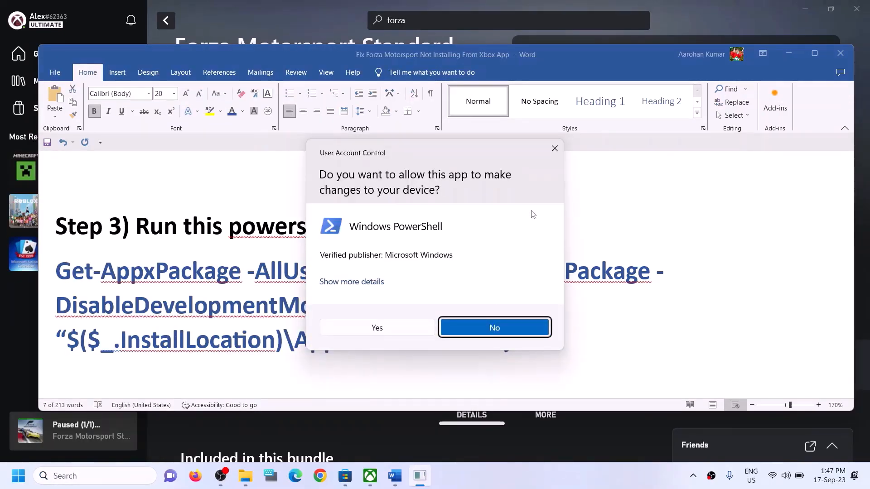
pyautogui.click(376, 328)
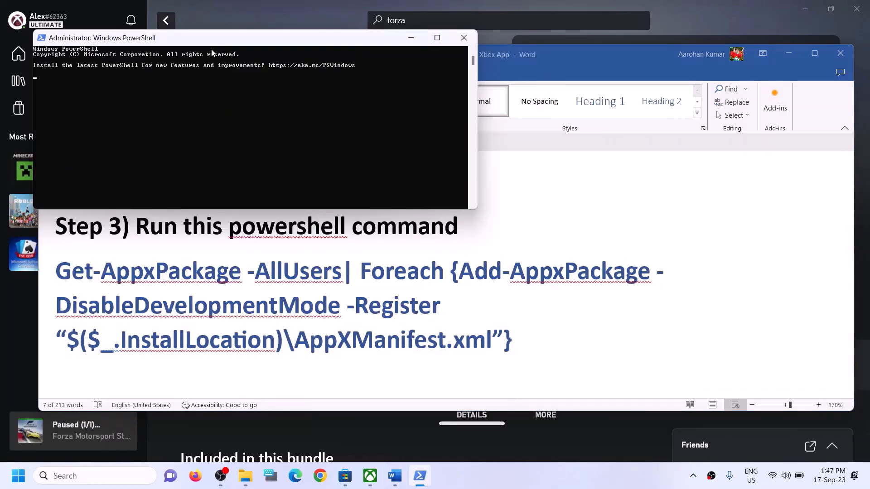
# Step: Move the PowerShell window toward the screen centre and run the copied Get-AppxPackage -AllUsers command that re-registers all app packages
pyautogui.moveTo(290, 35); pyautogui.dragTo(460, 181)
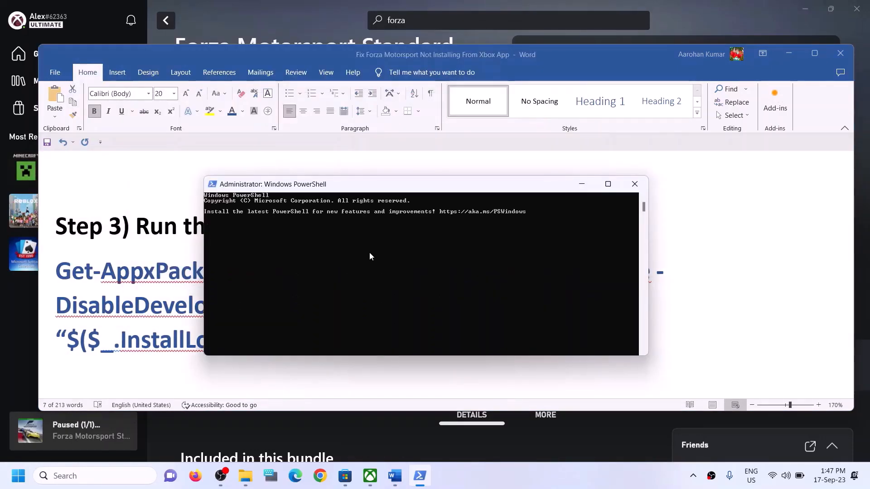
pyautogui.hotkey('ctrl', 'v')
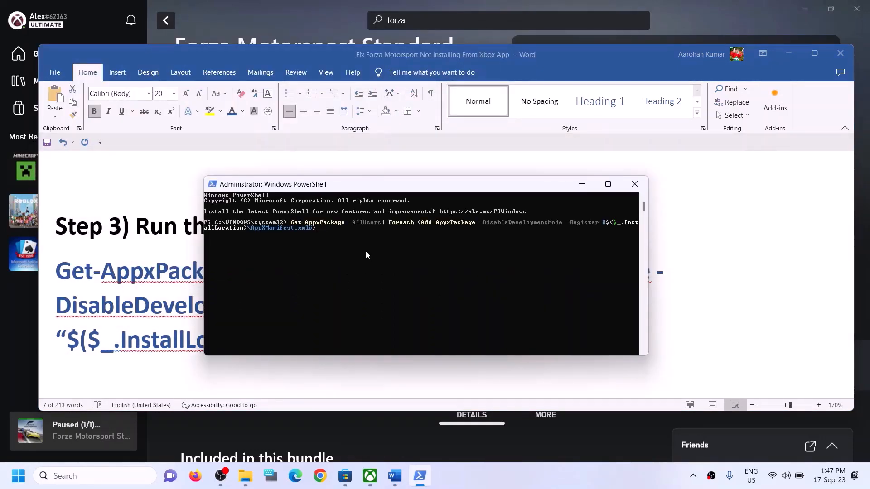
pyautogui.press('Return')
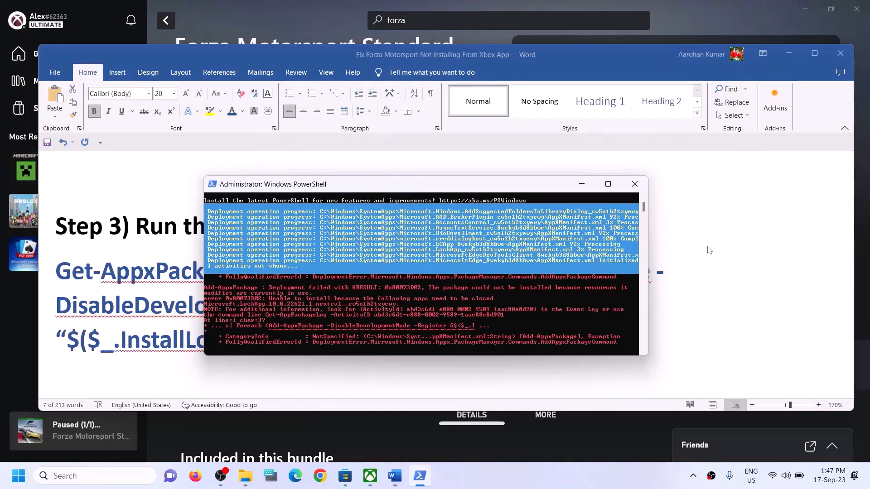
# Step: Return to the Word document and highlight the Step 4 heading "Delete Microsoft Store Local Cache Files"
pyautogui.hotkey('alt', 'Tab')
pyautogui.scroll(-5, 253, 264)
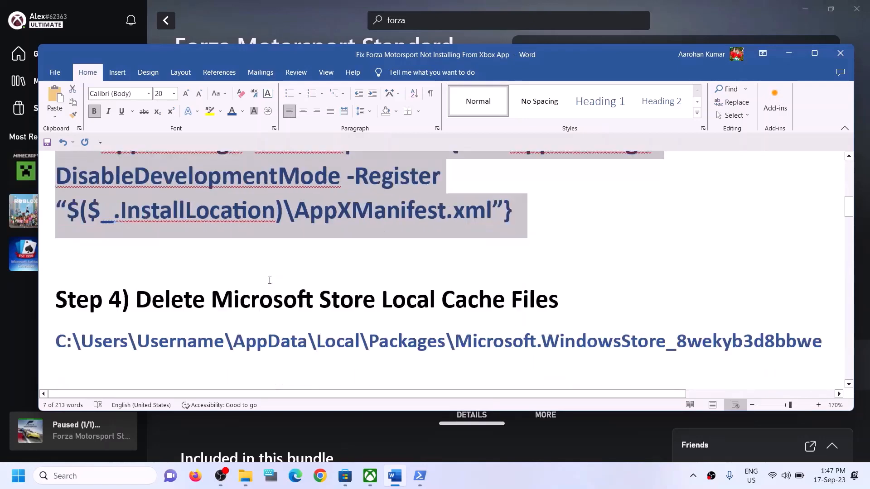
pyautogui.moveTo(136, 290); pyautogui.dragTo(559, 292)
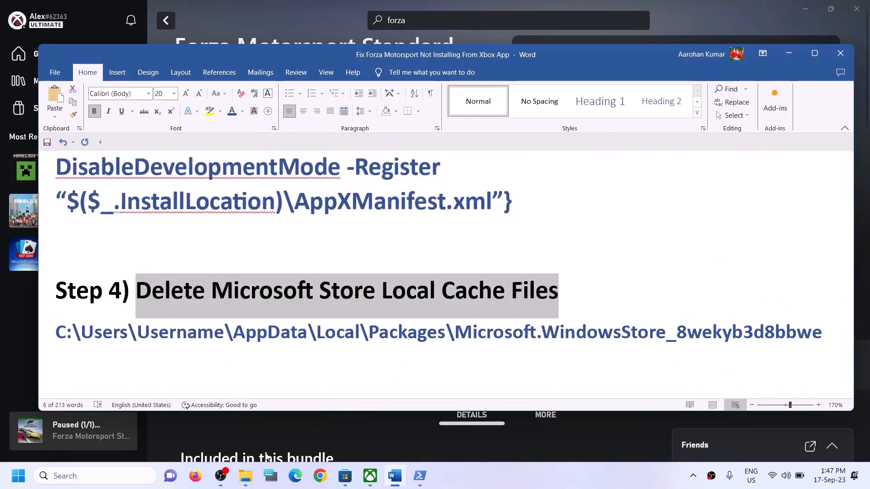
# Step: Switch to File Explorer and browse from This PC through Local Disk (C:) and Users into the Test user folder
pyautogui.click(256, 469)
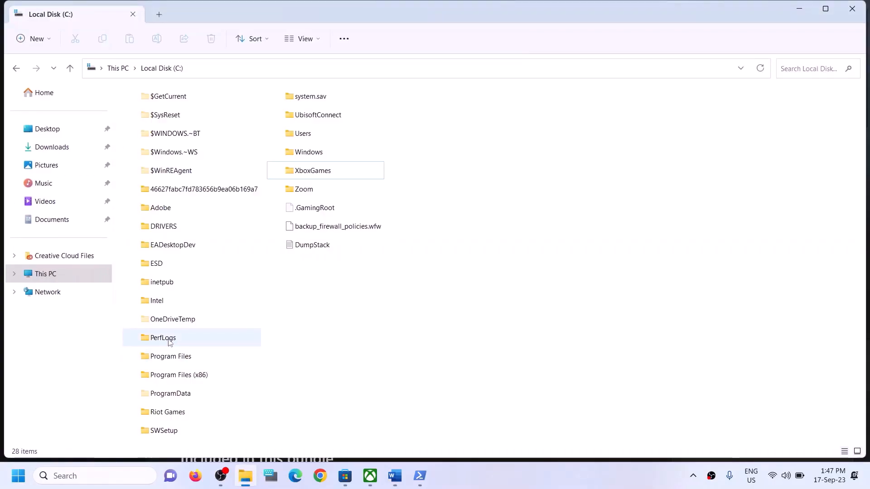
pyautogui.click(58, 273)
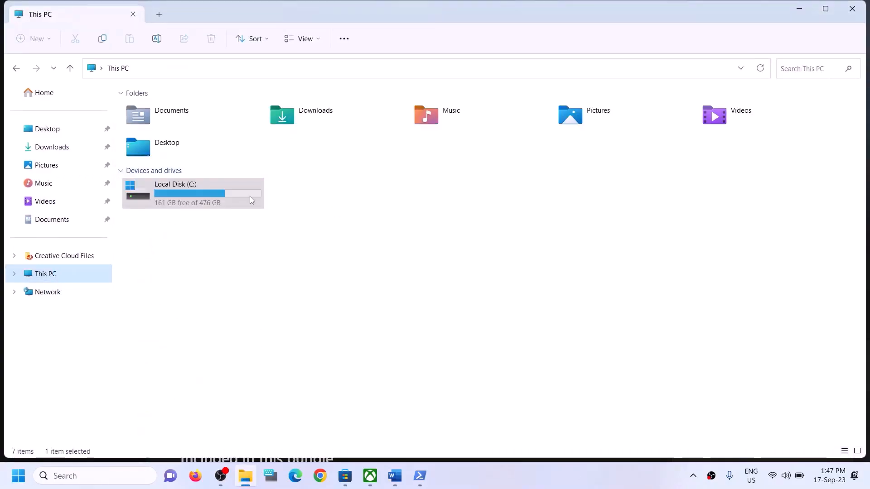
pyautogui.doubleClick(251, 200)
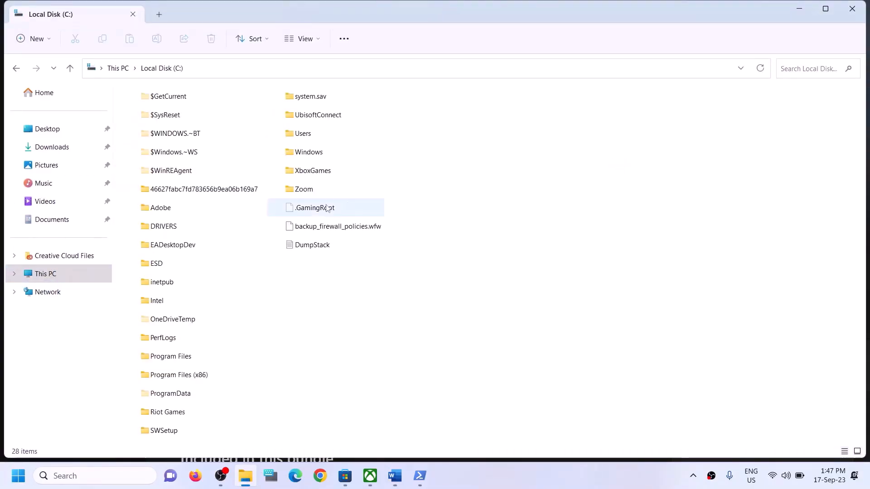
pyautogui.click(316, 135)
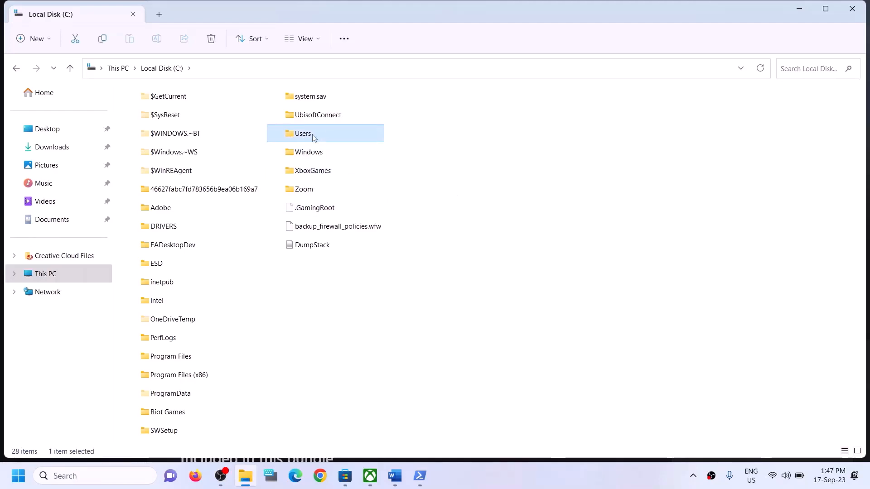
pyautogui.doubleClick(313, 135)
pyautogui.click(182, 147)
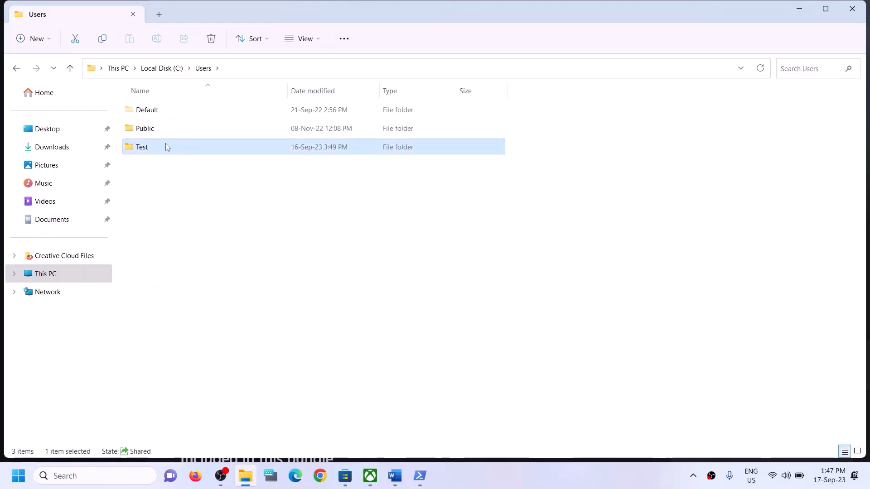
pyautogui.doubleClick(165, 147)
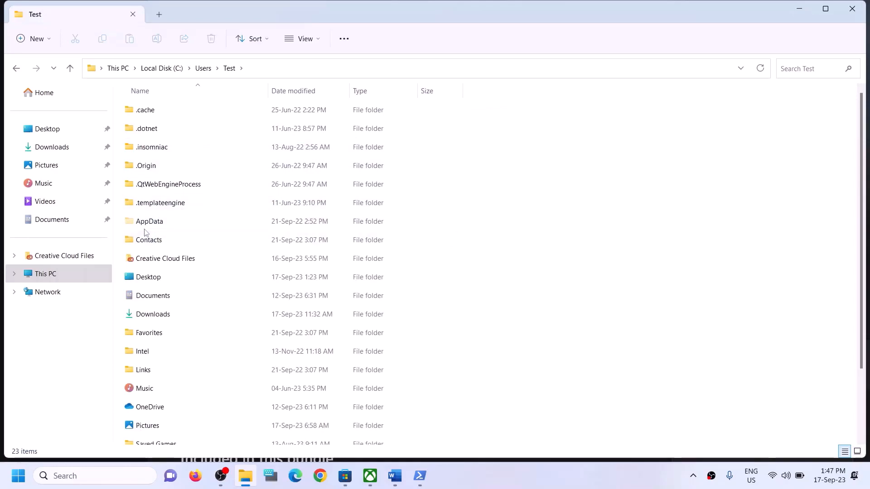
# Step: Select the AppData folder and check whether the display of hidden items is enabled
pyautogui.click(139, 228)
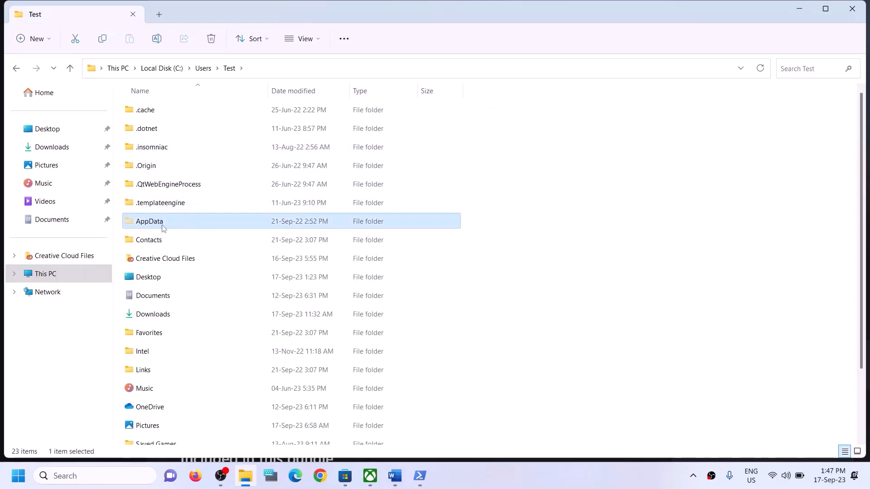
pyautogui.click(316, 37)
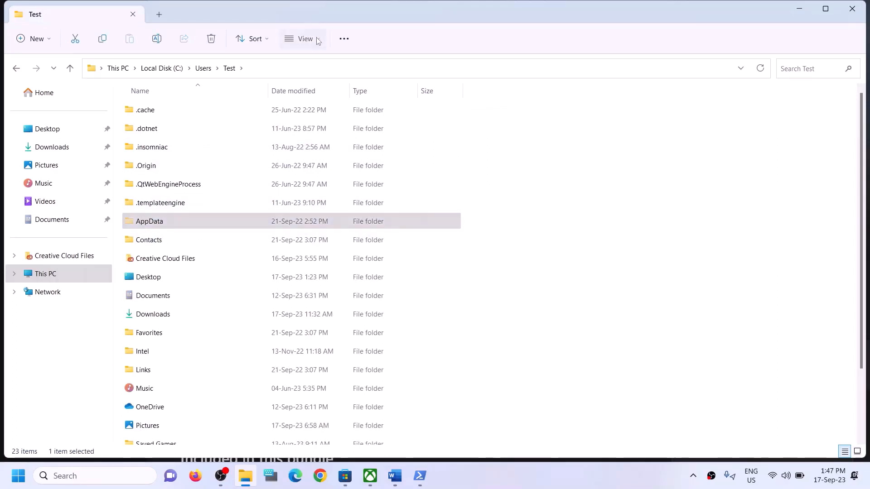
pyautogui.moveTo(313, 231)
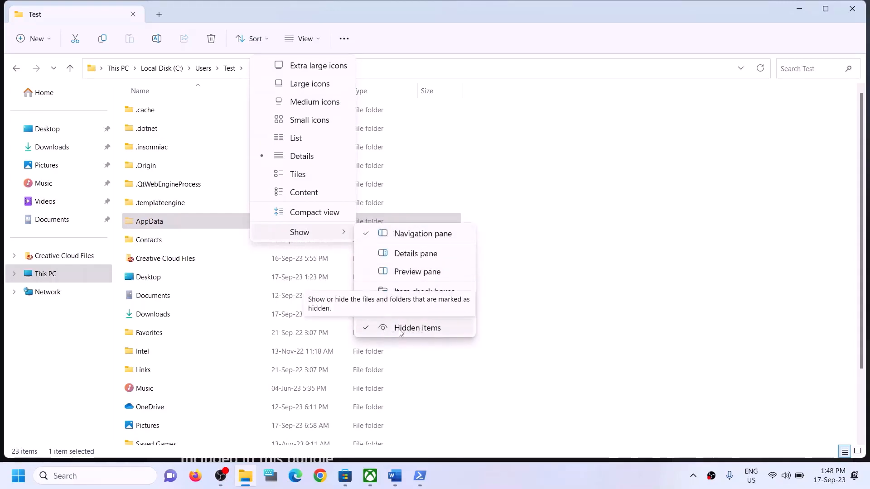
pyautogui.click(177, 239)
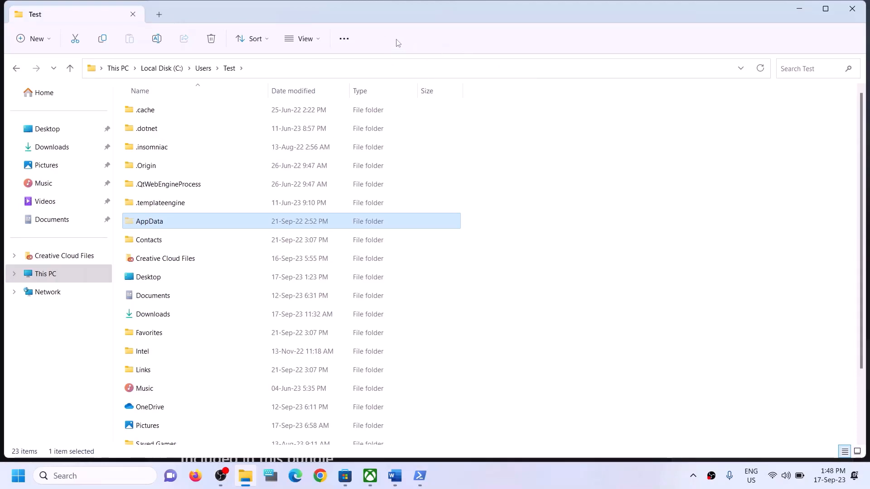
# Step: Open the AppData folder and go through Local into the Packages folder
pyautogui.click(143, 222)
pyautogui.click(186, 219)
pyautogui.doubleClick(186, 219)
pyautogui.click(188, 110)
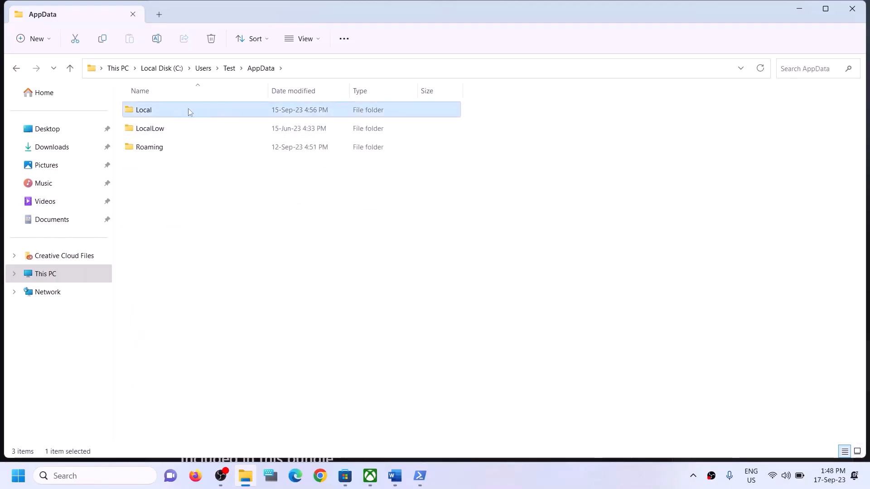
pyautogui.doubleClick(186, 111)
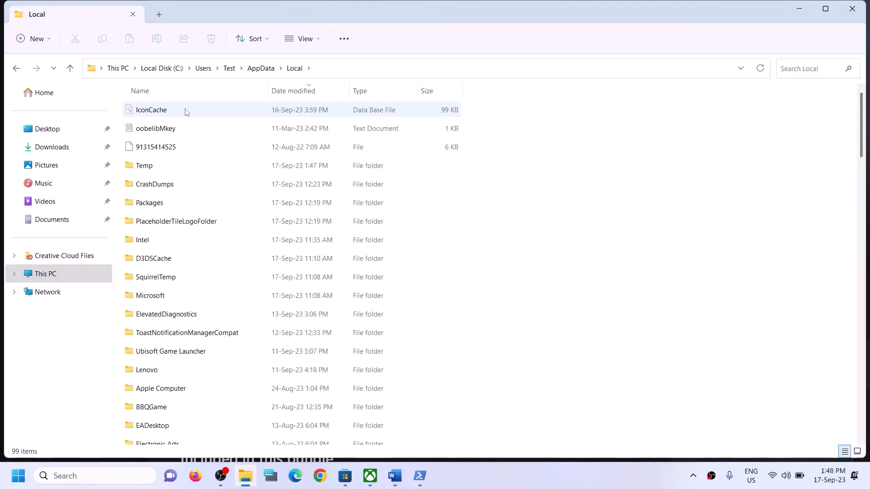
pyautogui.click(149, 204)
pyautogui.doubleClick(176, 208)
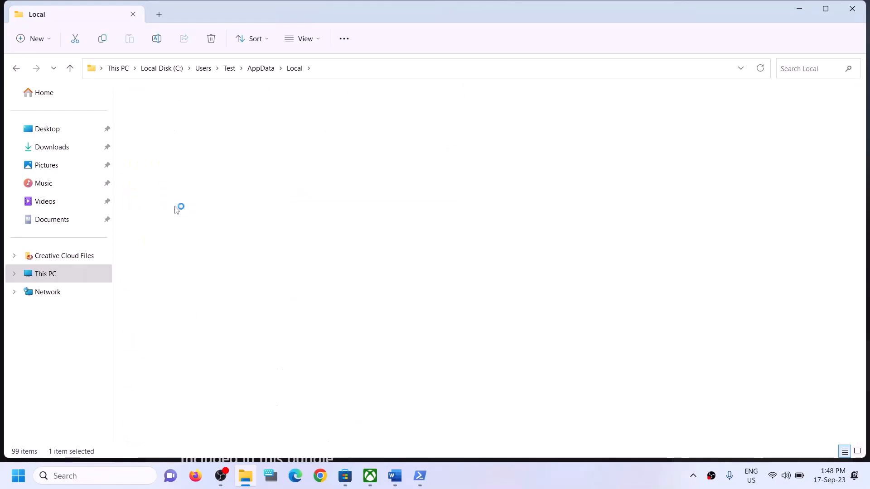
# Step: Find the Microsoft.WindowsStore_8wekyb3d8bbwe folder among the packages and open it
pyautogui.click(189, 277)
pyautogui.scroll(-20, 192, 300)
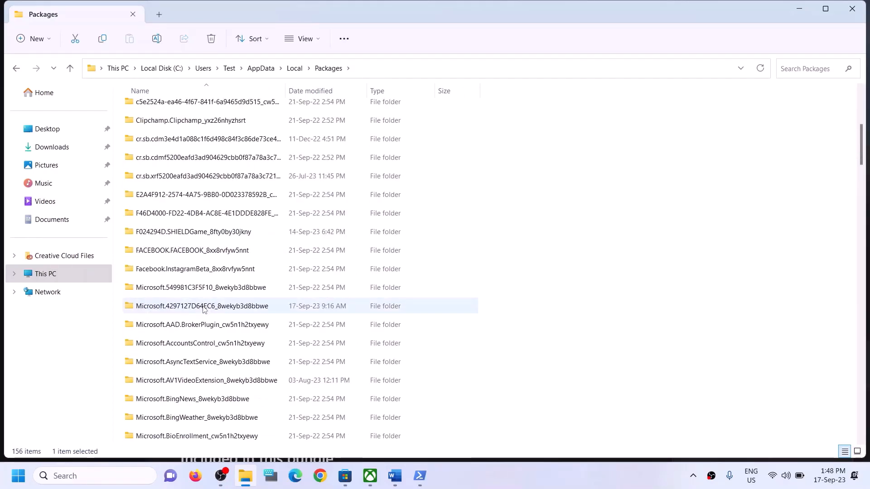
pyautogui.scroll(-15, 204, 309)
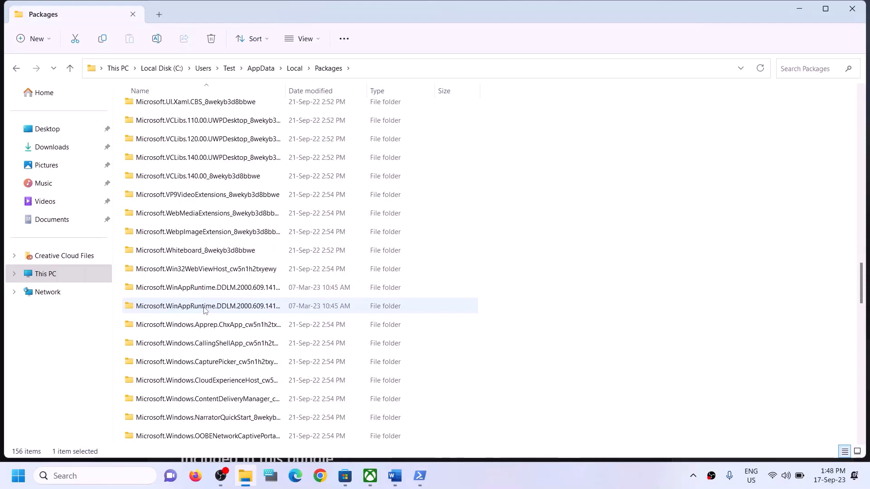
pyautogui.scroll(-1, 203, 310)
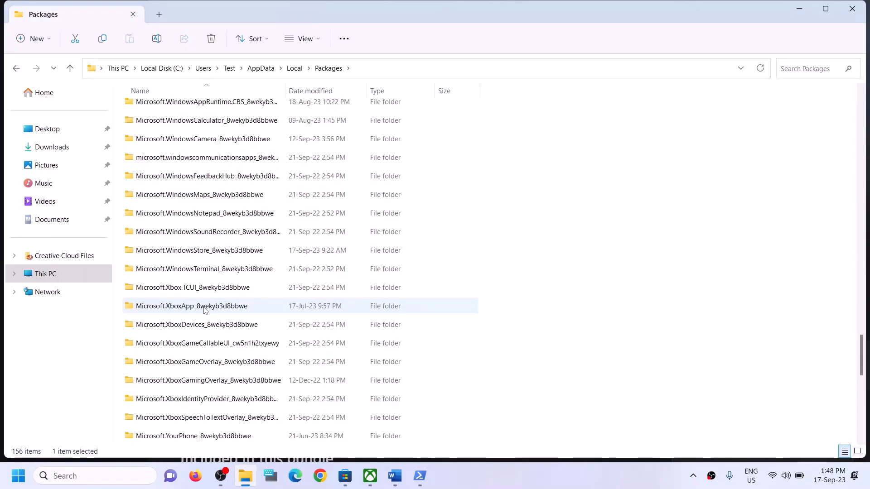
pyautogui.scroll(-3, 228, 309)
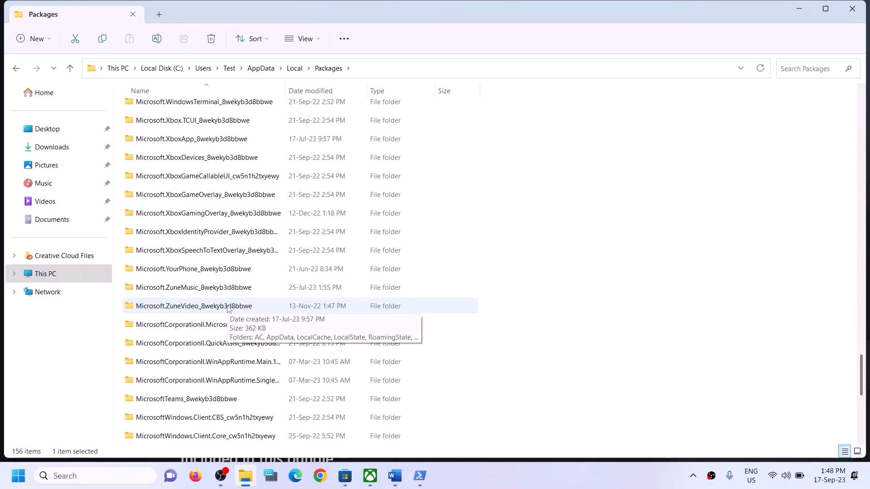
pyautogui.scroll(-4, 228, 308)
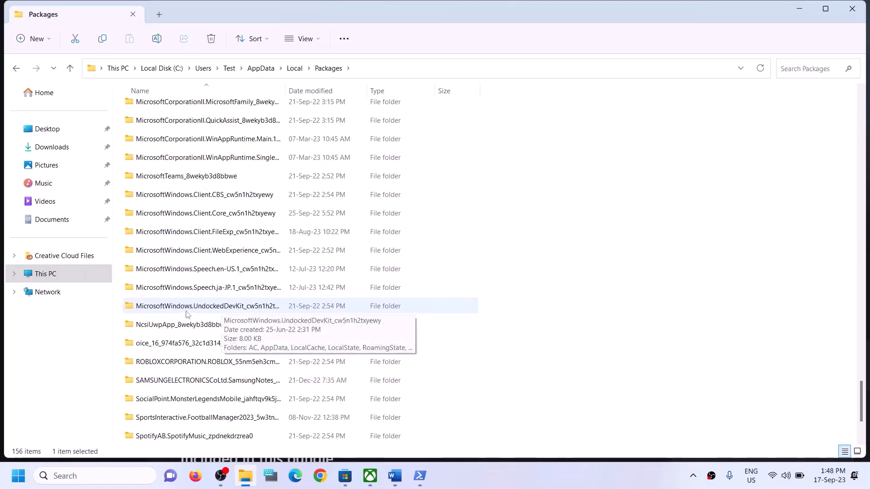
pyautogui.scroll(-1, 201, 344)
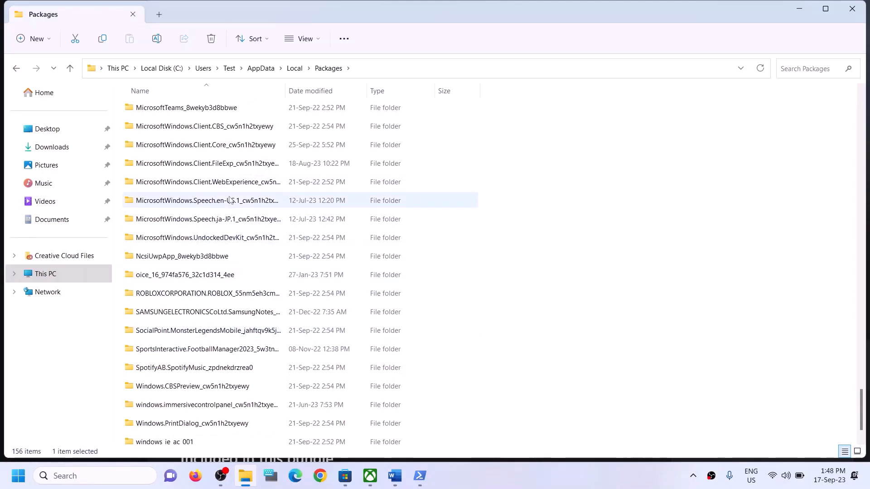
pyautogui.scroll(1, 230, 200)
pyautogui.scroll(1, 229, 200)
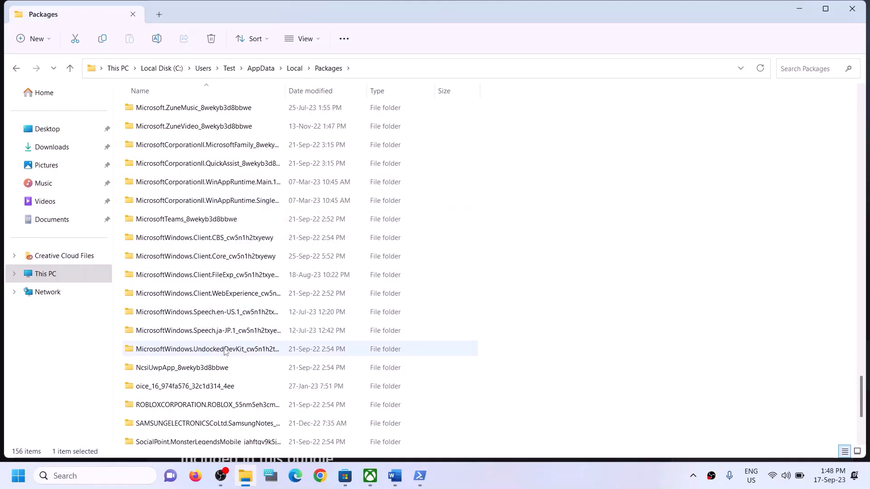
pyautogui.click(215, 236)
pyautogui.click(224, 294)
pyautogui.keyDown('ctrl'); pyautogui.click(225, 294); pyautogui.keyUp('ctrl')
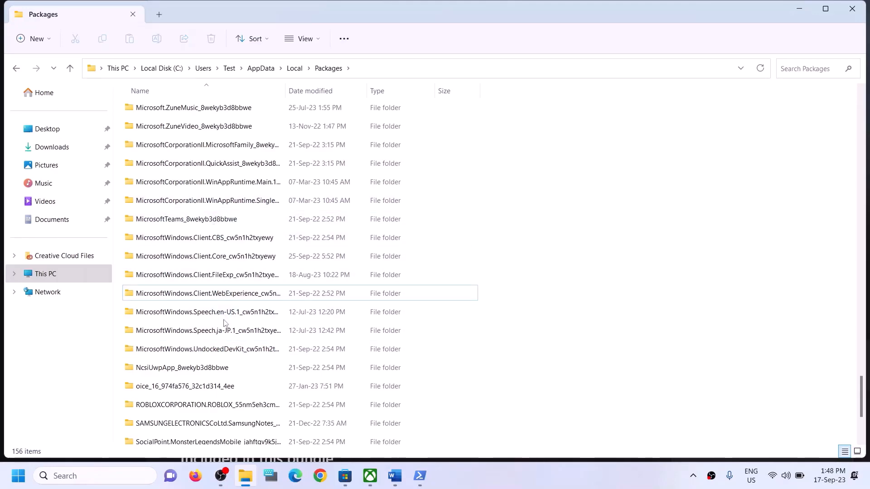
pyautogui.scroll(-1, 232, 335)
pyautogui.scroll(2, 231, 325)
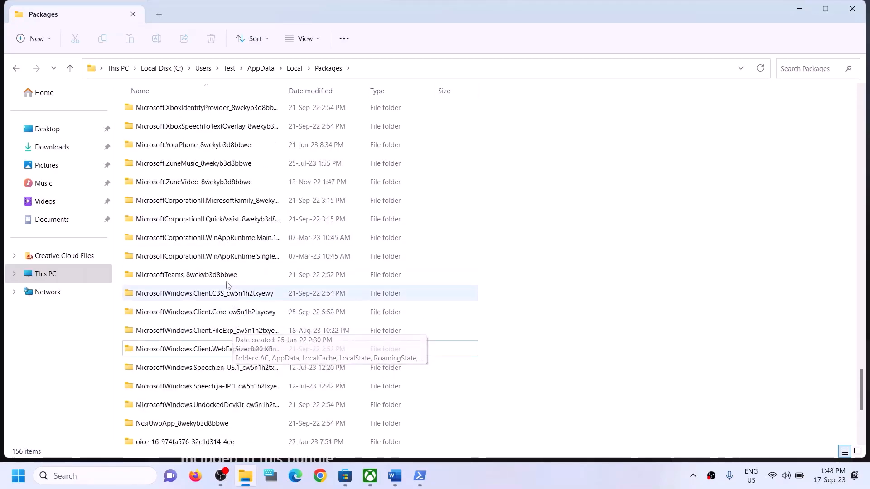
pyautogui.scroll(1, 226, 241)
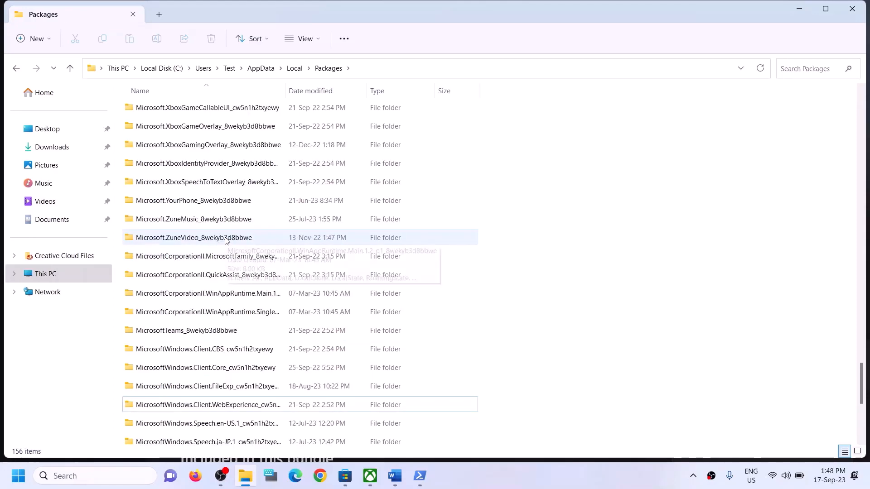
pyautogui.scroll(3, 226, 234)
pyautogui.scroll(1, 226, 231)
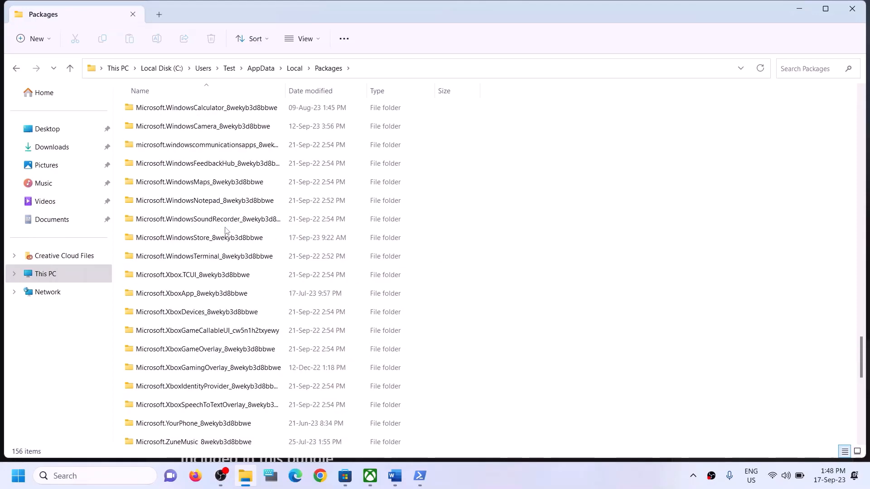
pyautogui.click(195, 239)
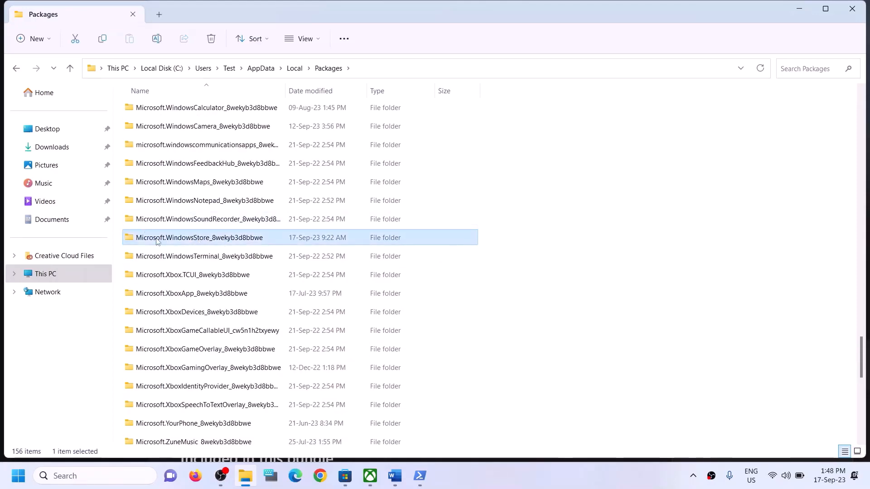
pyautogui.moveTo(165, 244)
pyautogui.doubleClick(181, 239)
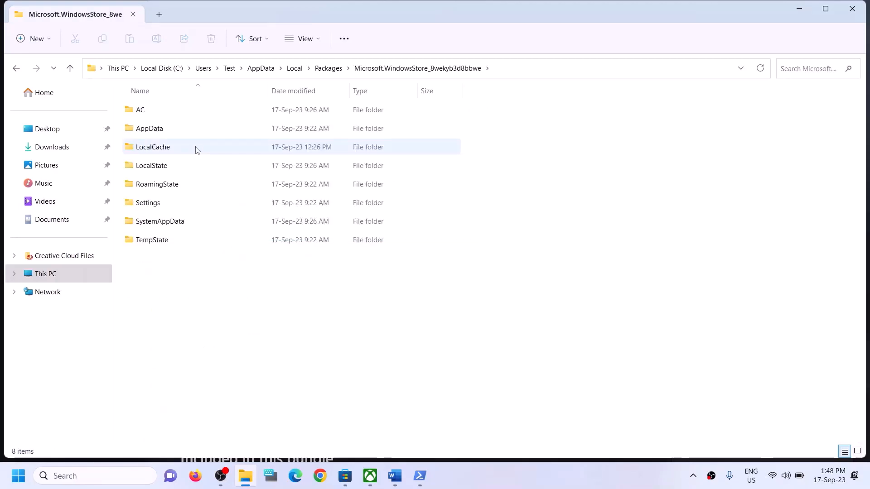
# Step: Delete the LocalCache folder from the Microsoft Store package folder and close File Explorer
pyautogui.click(148, 152)
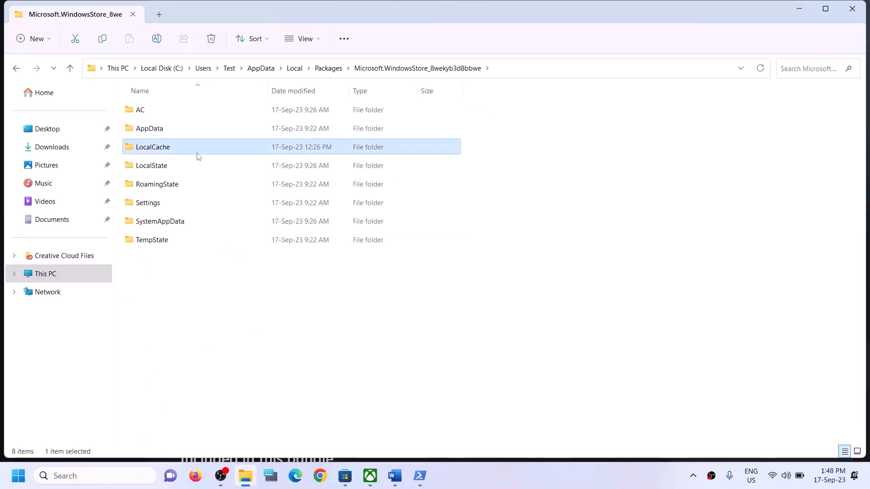
pyautogui.rightClick(172, 148)
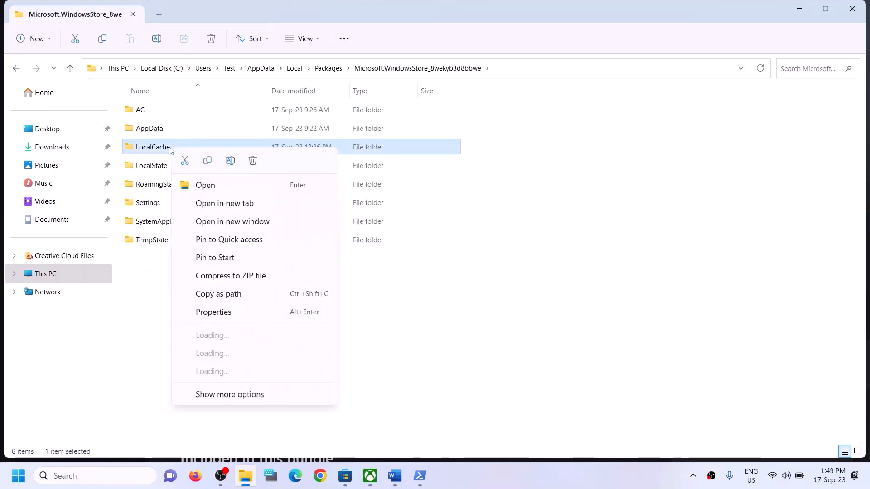
pyautogui.click(252, 161)
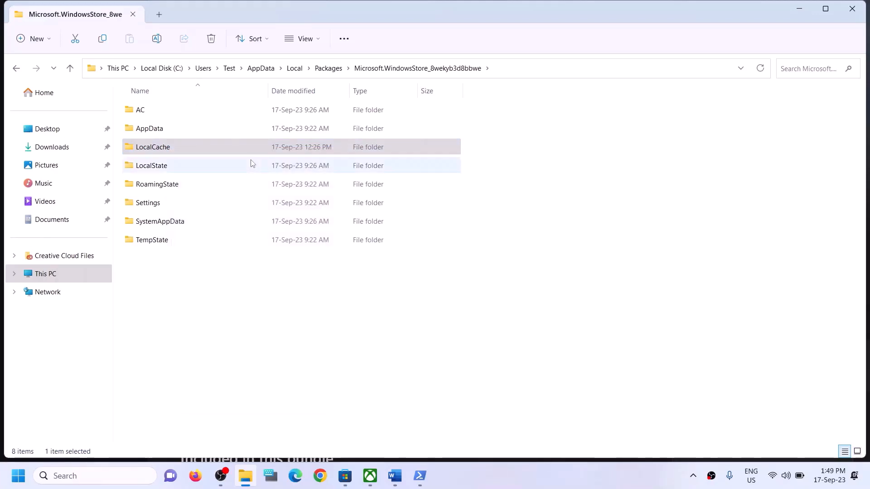
pyautogui.click(852, 8)
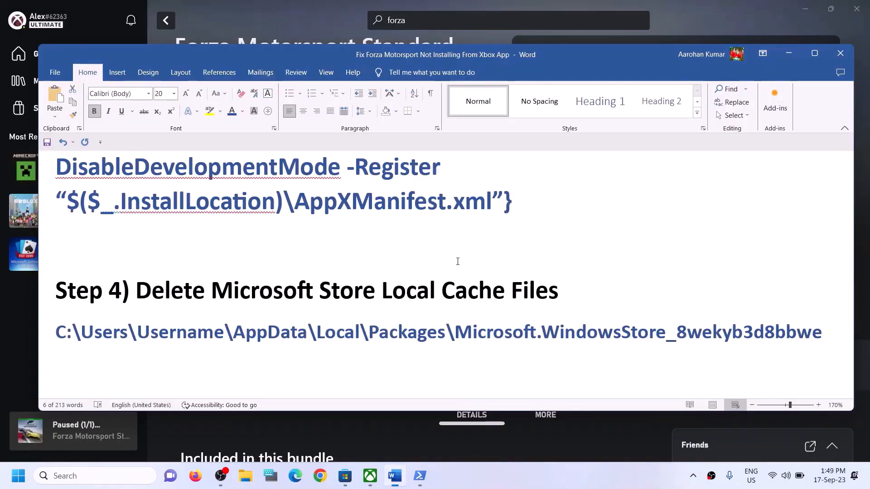
# Step: In the Word document, move on from the Step 4 heading and highlight the Step 5 heading "Repair/reset Xbox App/Store"
pyautogui.moveTo(559, 291); pyautogui.dragTo(136, 291)
pyautogui.scroll(-3, 178, 310)
pyautogui.scroll(1, 166, 324)
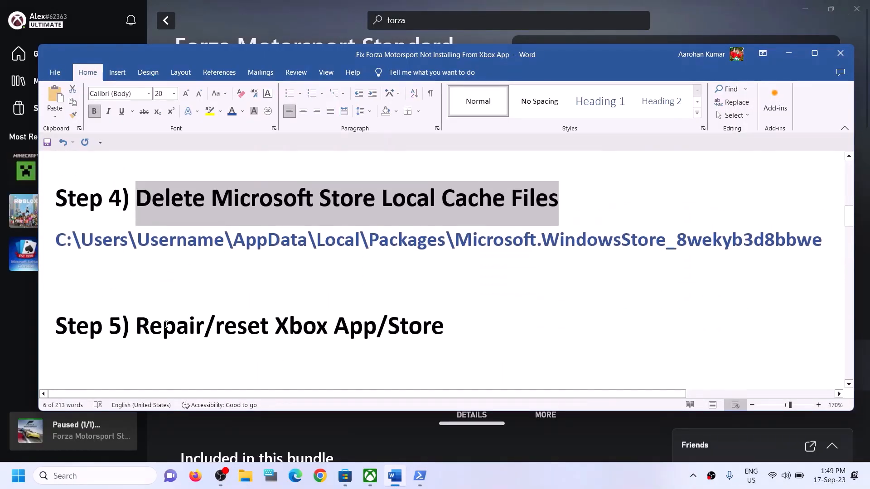
pyautogui.moveTo(167, 324); pyautogui.dragTo(443, 327)
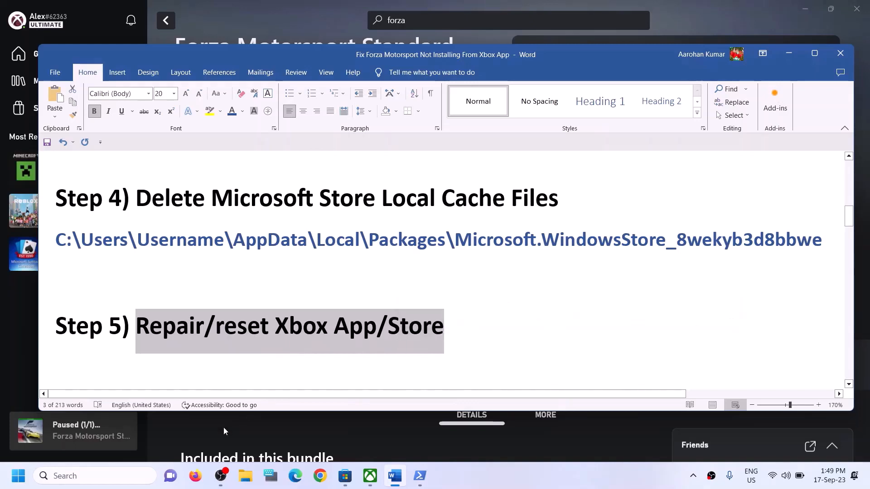
# Step: Search Windows for "xbox" and open the app settings of the Xbox app
pyautogui.click(120, 476)
pyautogui.write('xbox')
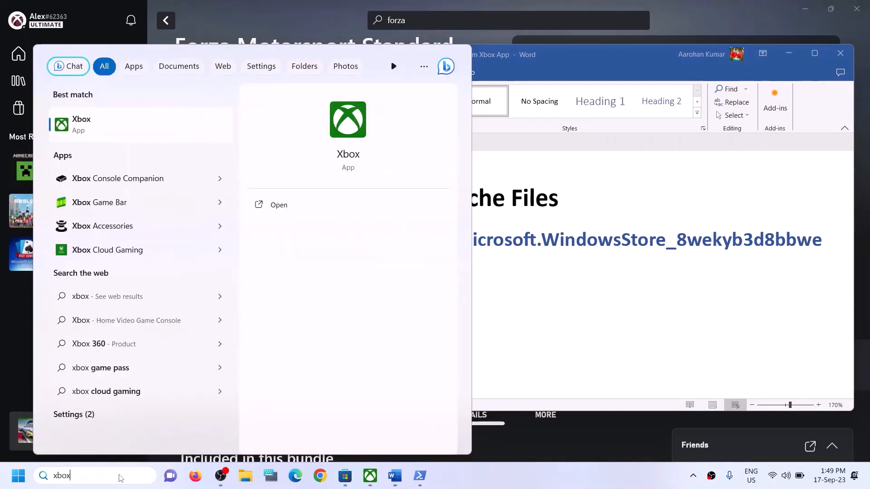
pyautogui.rightClick(108, 127)
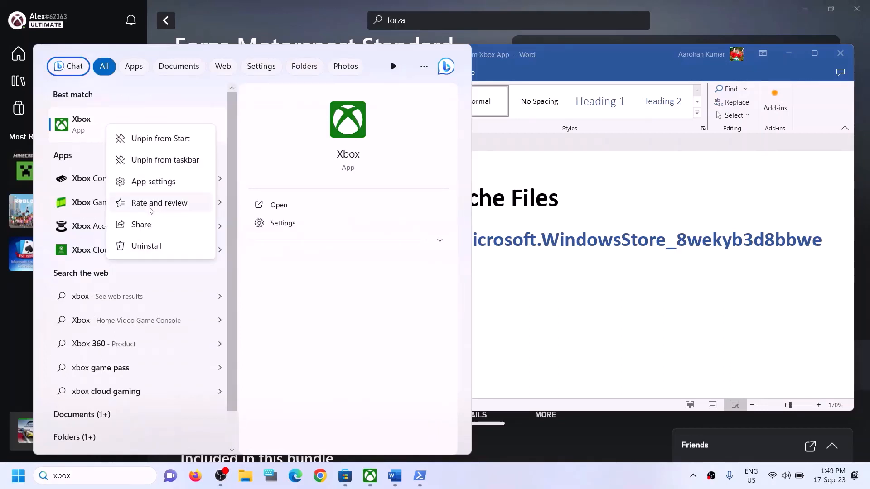
pyautogui.click(151, 182)
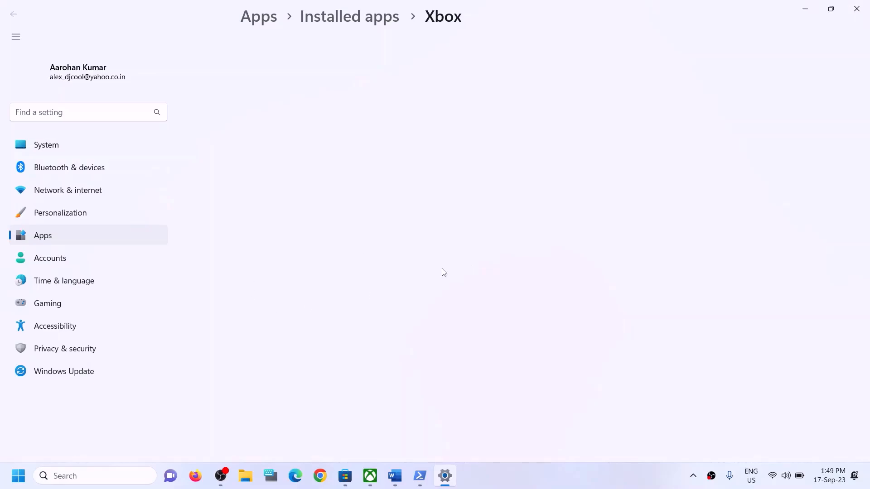
# Step: Repair the Xbox app from its app settings and reset it, confirming the deletion of its data
pyautogui.scroll(-4, 387, 261)
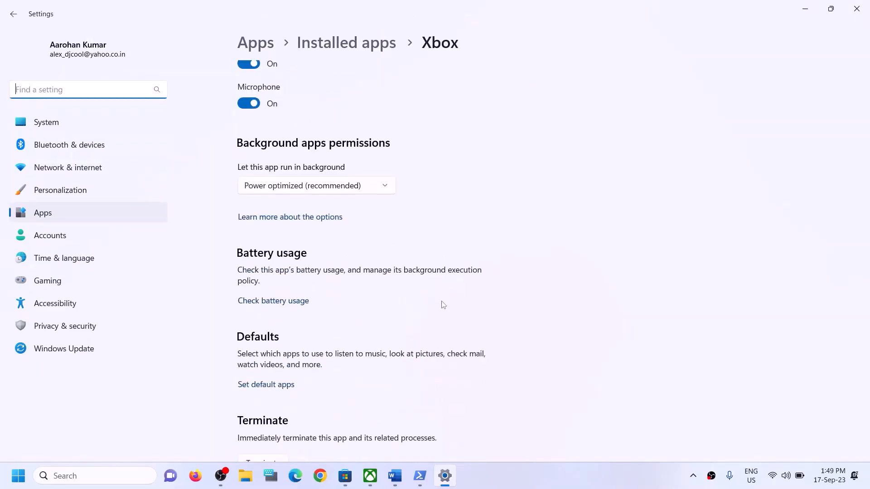
pyautogui.scroll(-8, 421, 294)
pyautogui.scroll(3, 389, 263)
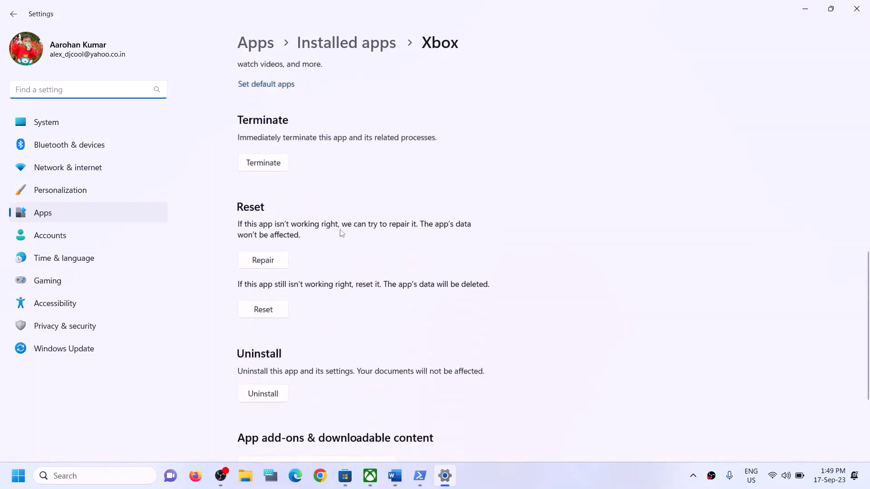
pyautogui.click(274, 262)
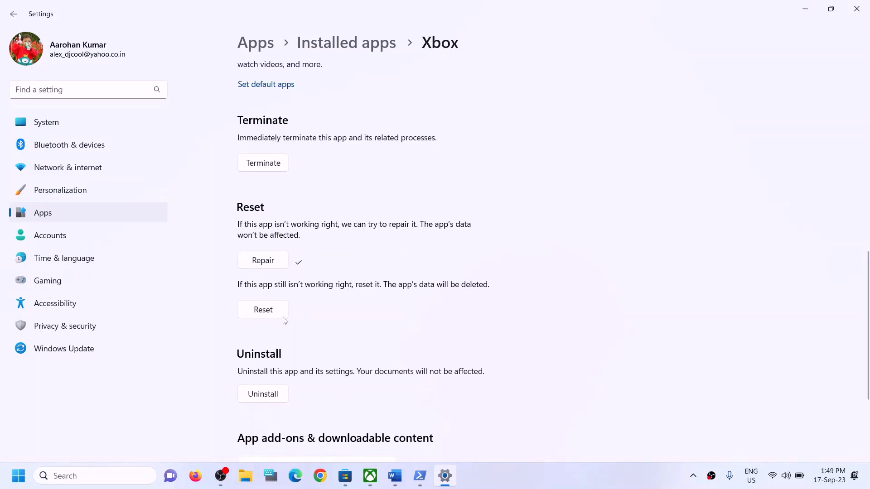
pyautogui.click(265, 317)
pyautogui.click(314, 279)
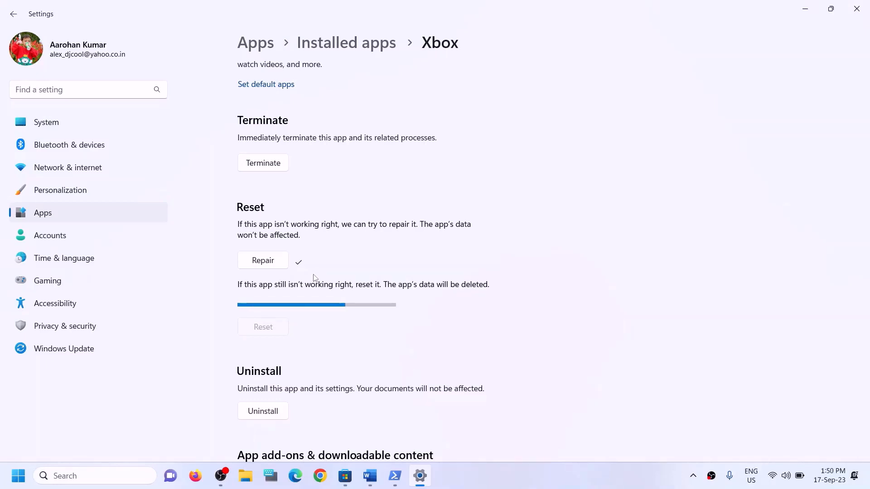
# Step: Search Windows for "store" and open the app settings of Microsoft Store
pyautogui.click(104, 476)
pyautogui.write('store')
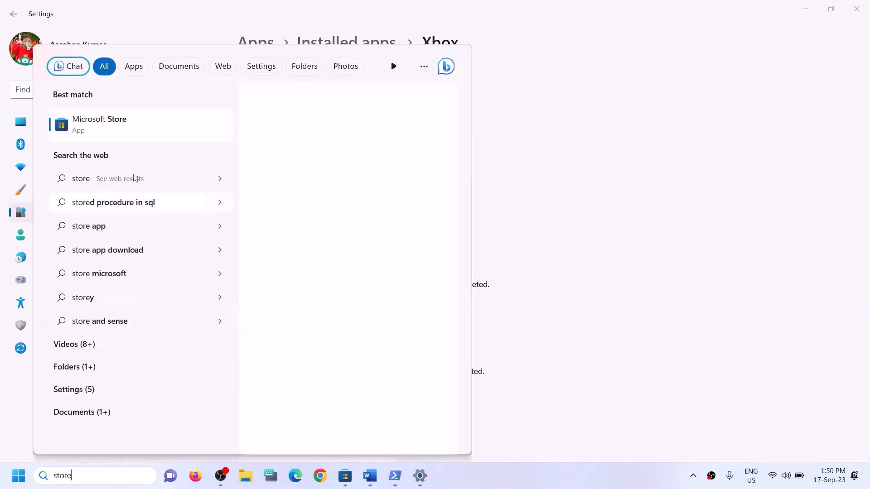
pyautogui.rightClick(133, 139)
pyautogui.click(163, 194)
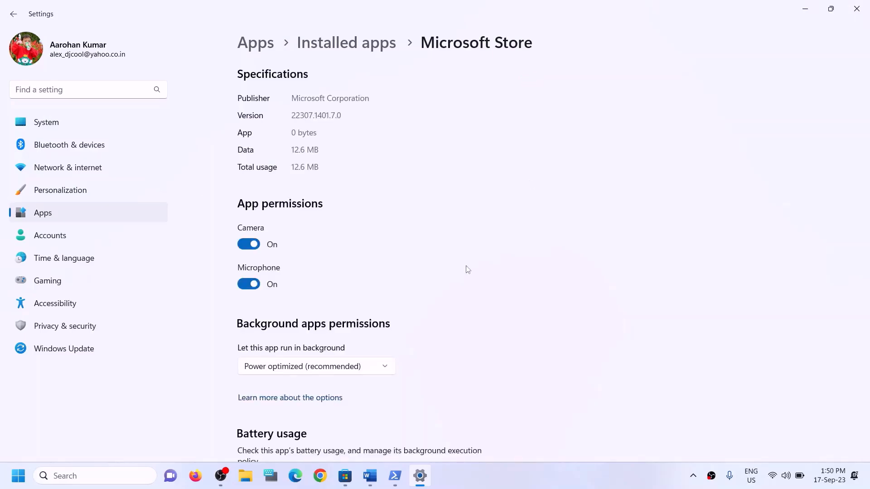
# Step: Repair Microsoft Store from its app settings and reset it, confirming the deletion of its data
pyautogui.scroll(-10, 452, 287)
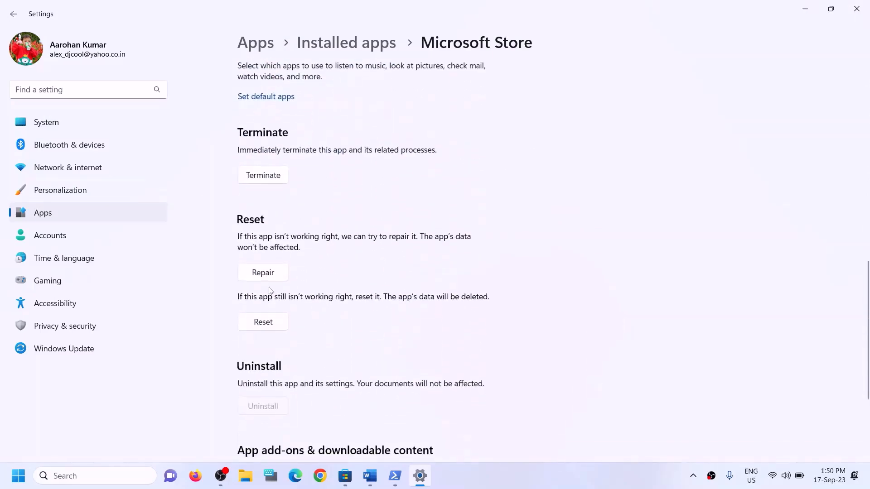
pyautogui.click(266, 275)
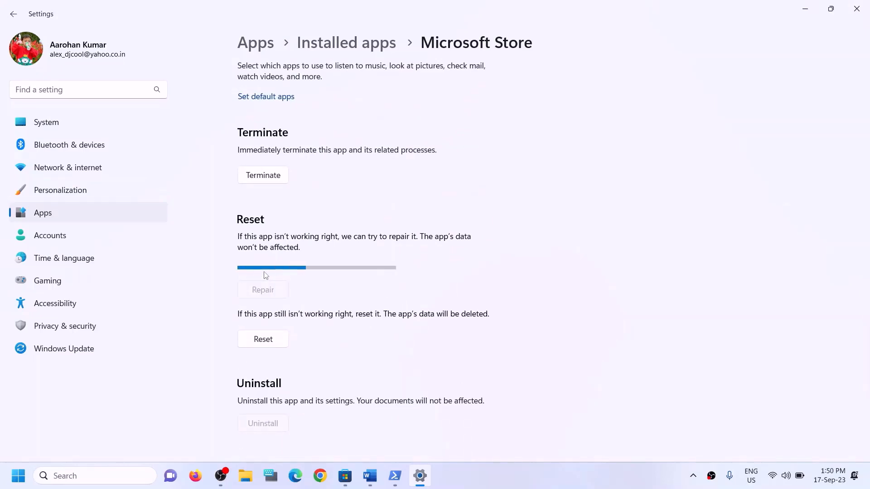
pyautogui.click(274, 326)
pyautogui.click(329, 295)
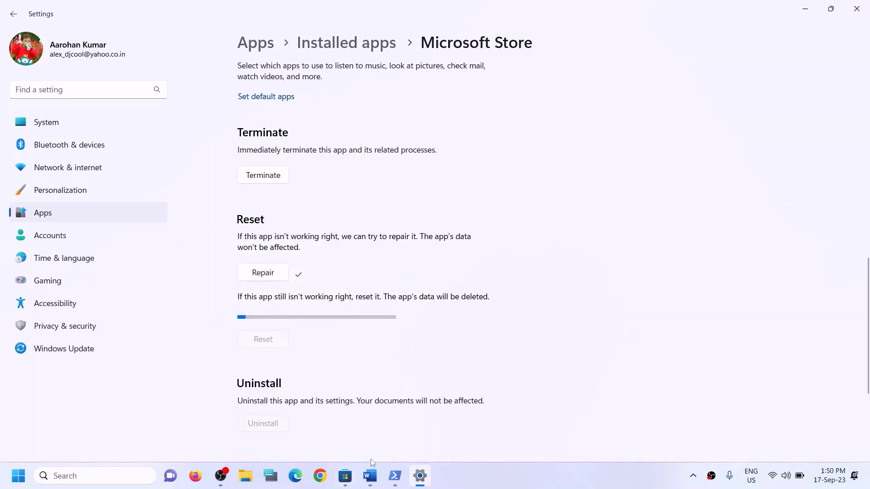
# Step: Switch to the Word document and highlight the Step 5 heading, followed by the Step 6 heading "Update Xbox App/Store from store library"
pyautogui.moveTo(377, 478)
pyautogui.click(385, 449)
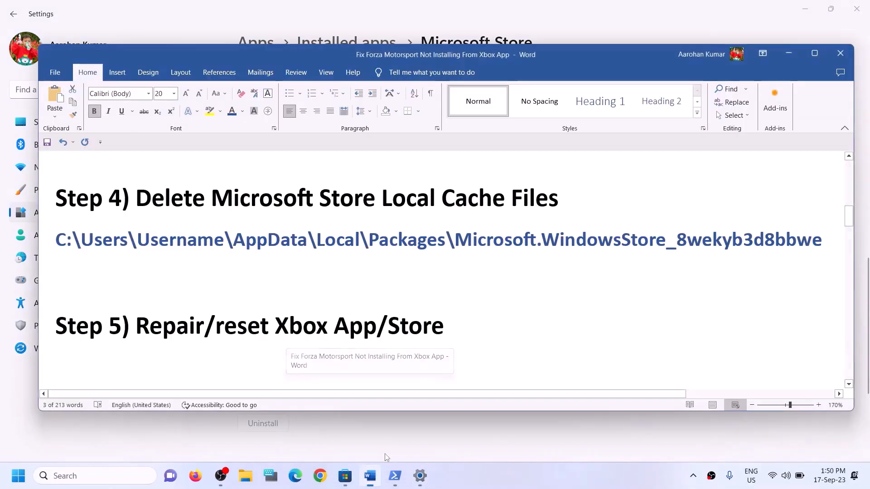
pyautogui.moveTo(136, 327); pyautogui.dragTo(443, 327)
pyautogui.scroll(-2, 271, 313)
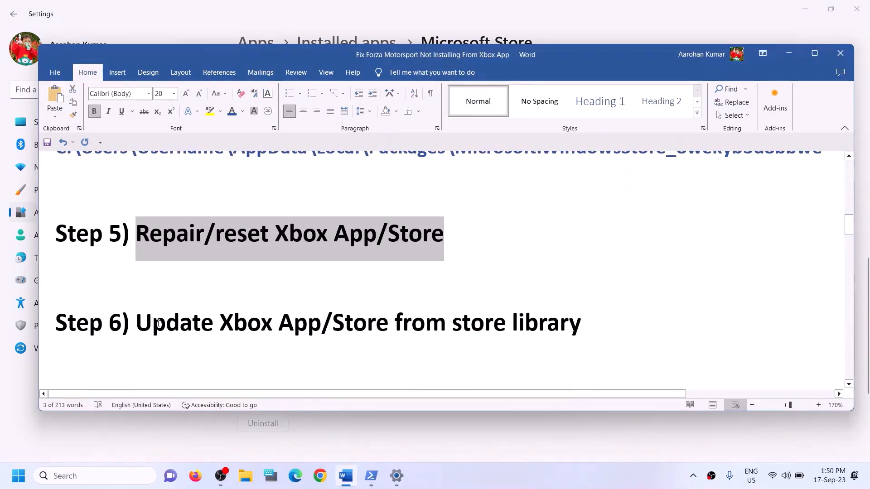
pyautogui.moveTo(136, 322); pyautogui.dragTo(580, 325)
# Step: Search Windows for "store" and launch Microsoft Store from the app results
pyautogui.click(105, 475)
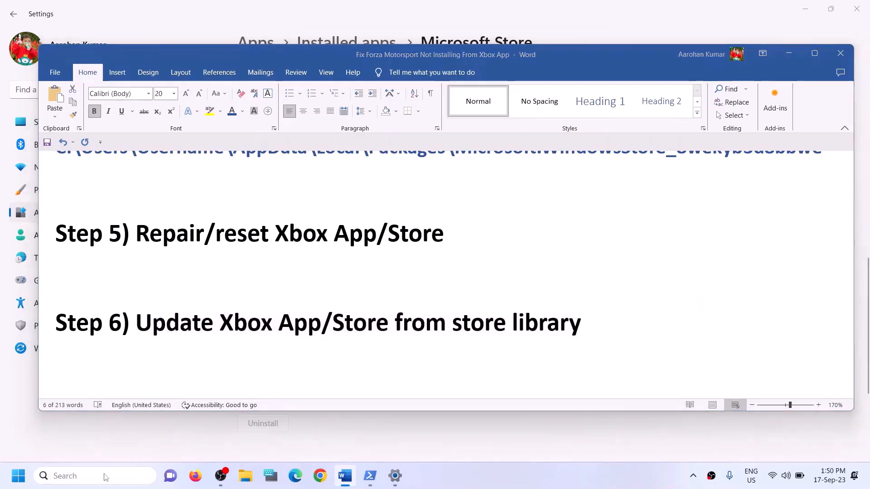
pyautogui.write('store')
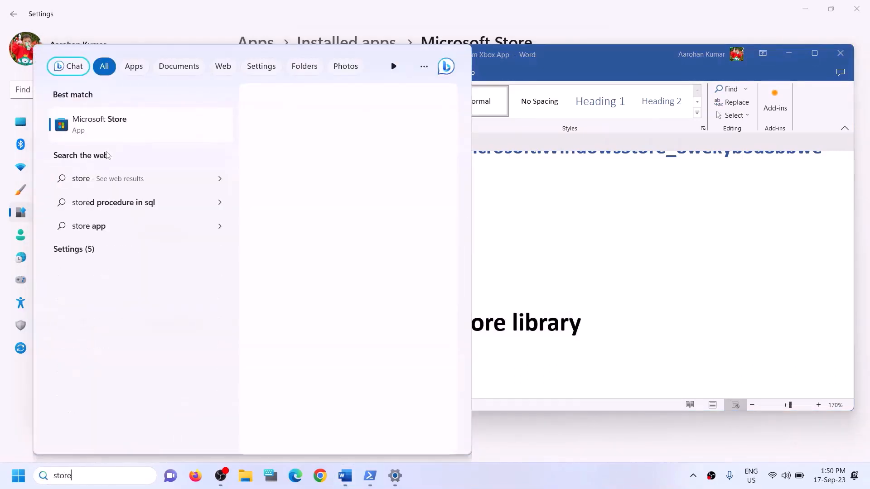
pyautogui.click(106, 155)
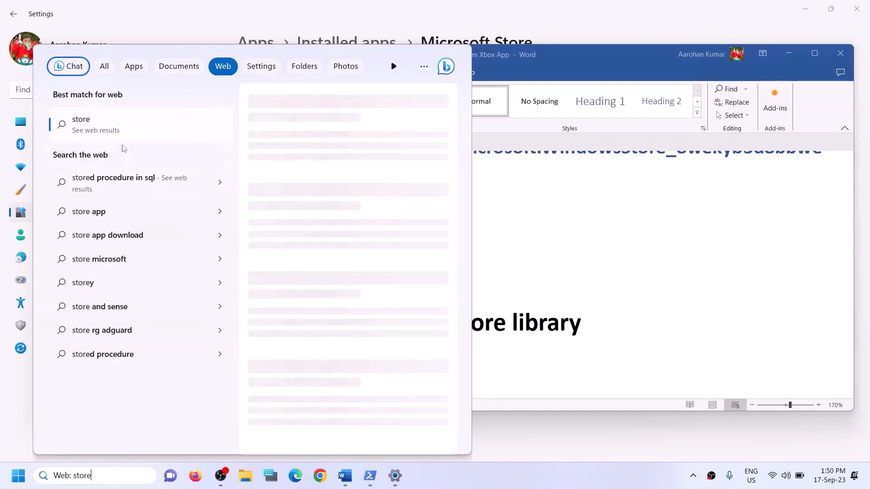
pyautogui.moveTo(96, 478); pyautogui.dragTo(1, 467)
pyautogui.write('s')
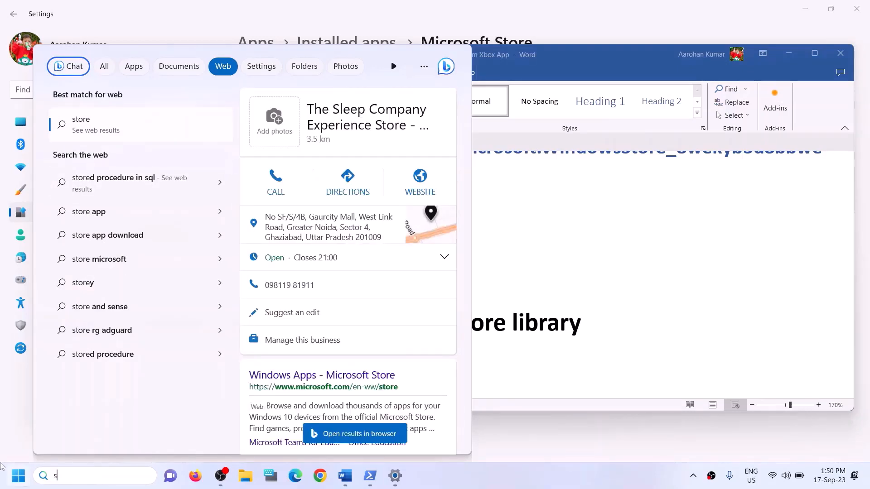
pyautogui.write('tore')
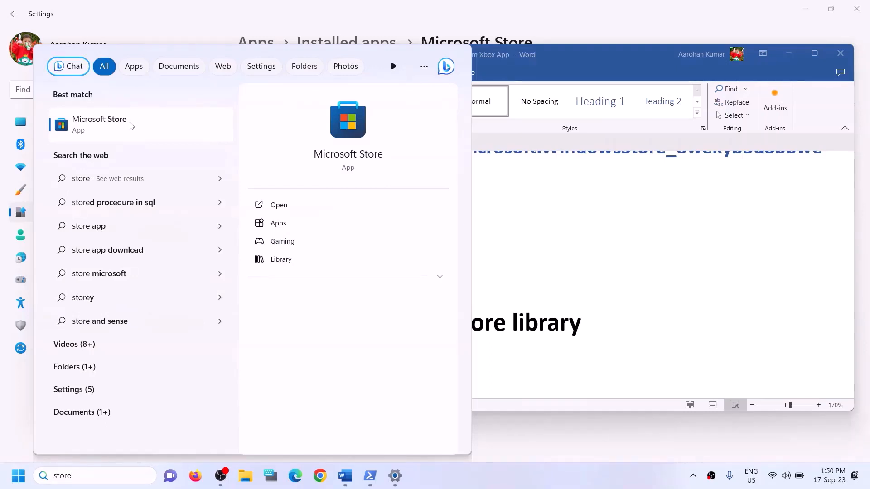
pyautogui.click(334, 136)
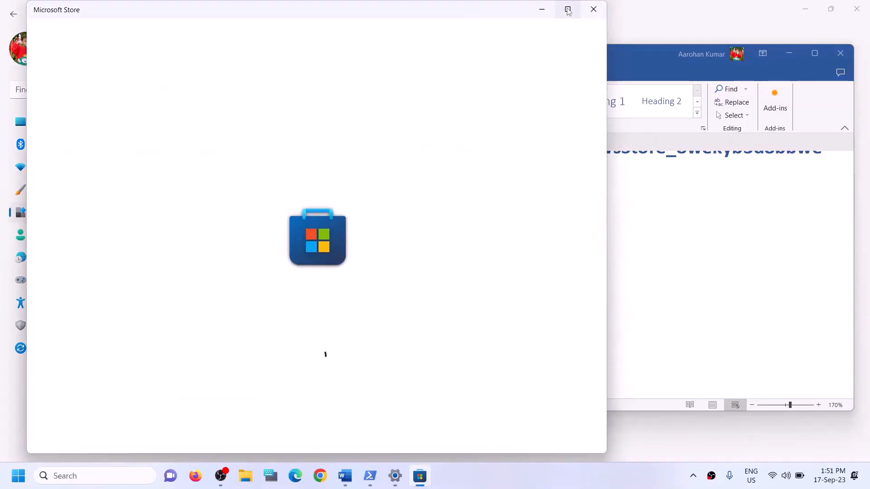
pyautogui.click(568, 9)
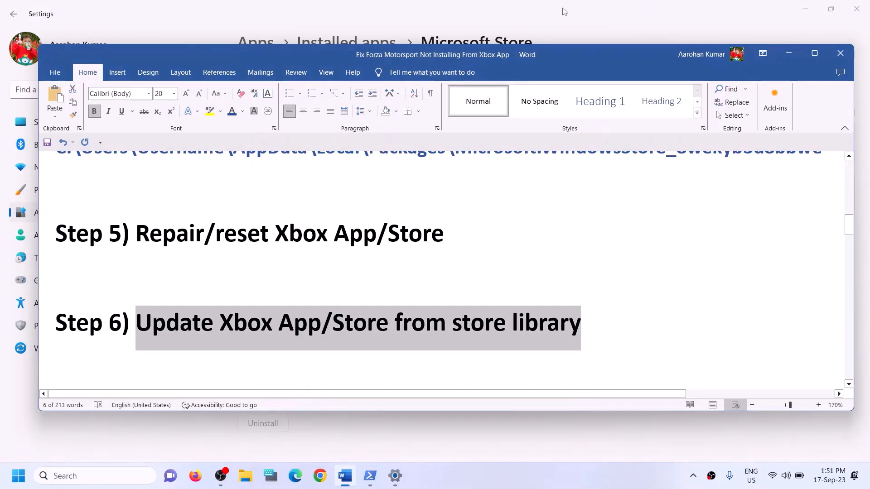
# Step: Maximize the Microsoft Store window, check its Library for updates and downloads, and close the Store
pyautogui.click(70, 478)
pyautogui.write('s')
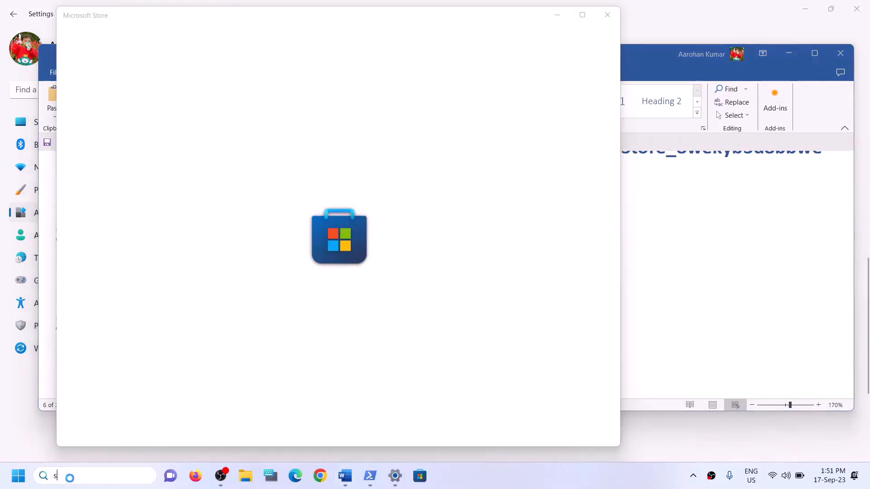
pyautogui.write('team')
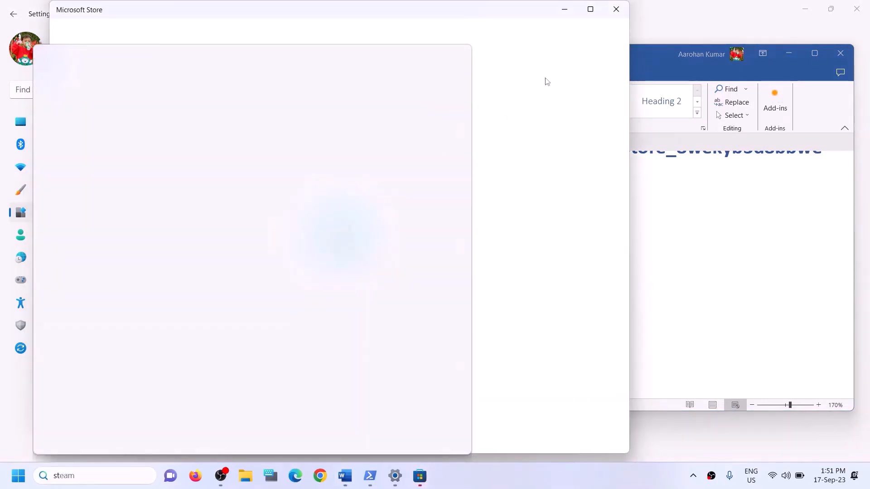
pyautogui.click(590, 9)
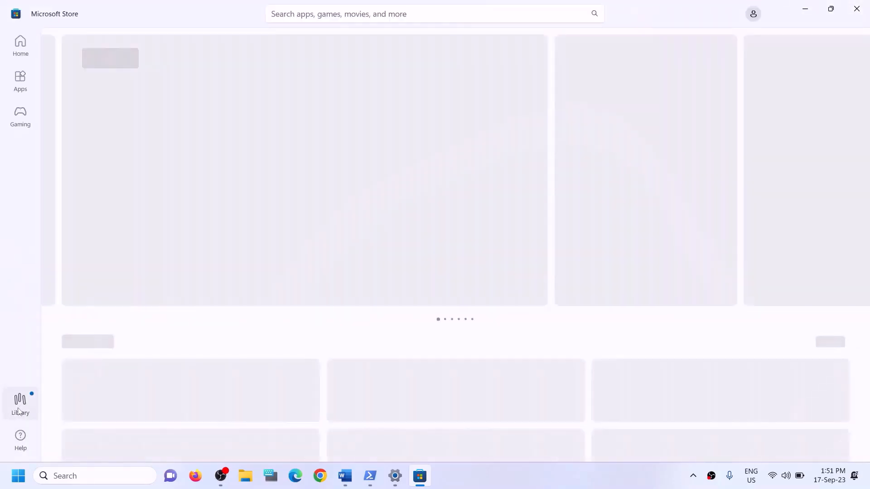
pyautogui.click(19, 405)
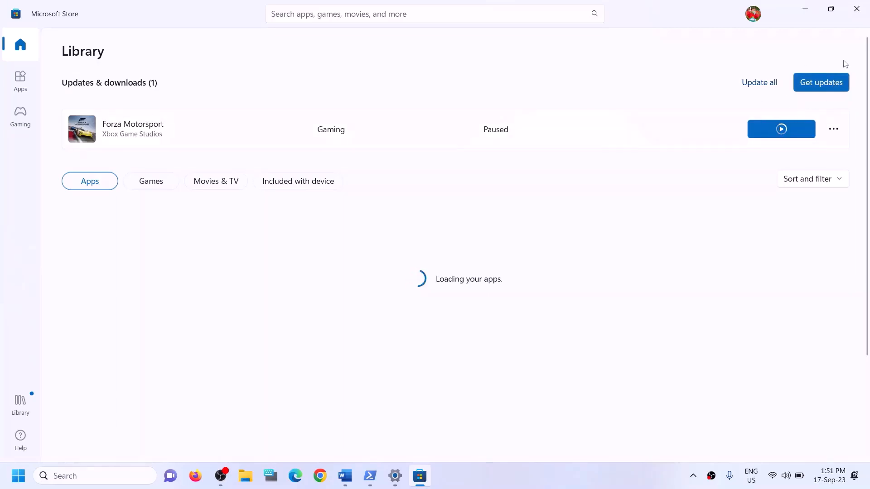
pyautogui.click(855, 15)
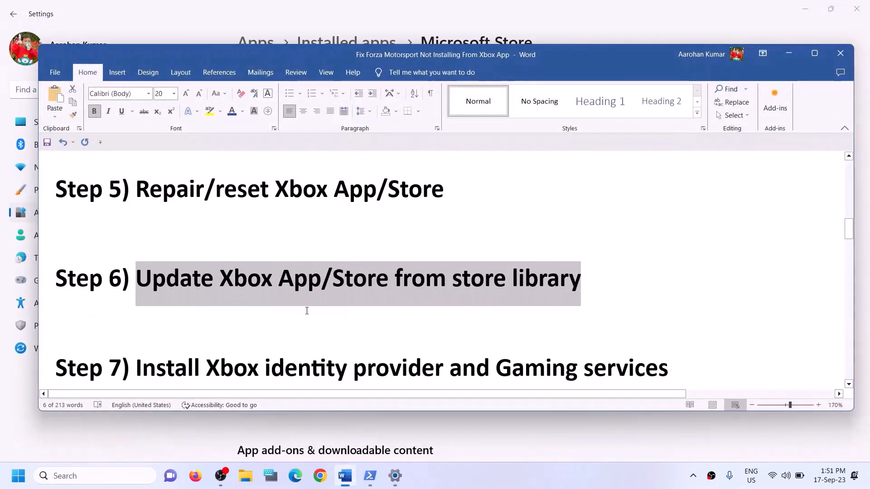
# Step: In the Word document, highlight "Xbox identity provider and Gaming services" in Step 7 and copy the xbox-identity-provider link below it
pyautogui.scroll(-1, 307, 311)
pyautogui.scroll(1, 307, 311)
pyautogui.scroll(-2, 305, 310)
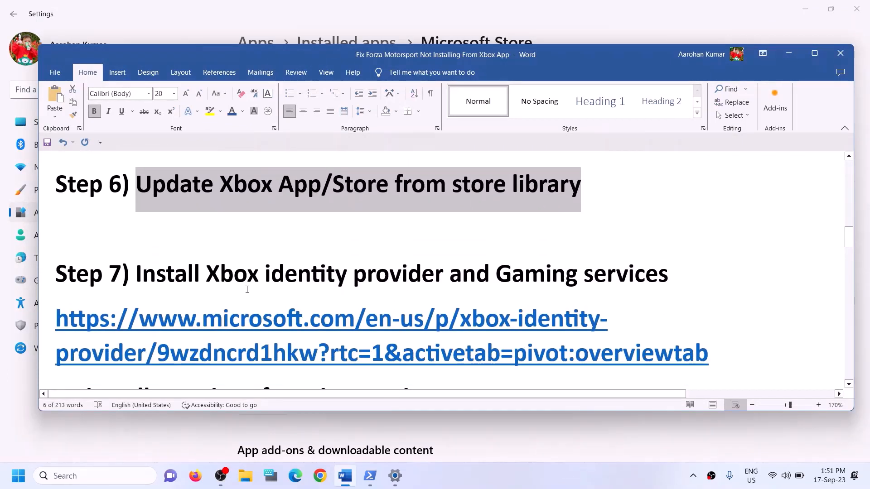
pyautogui.moveTo(206, 271); pyautogui.dragTo(667, 278)
pyautogui.scroll(-1, 512, 280)
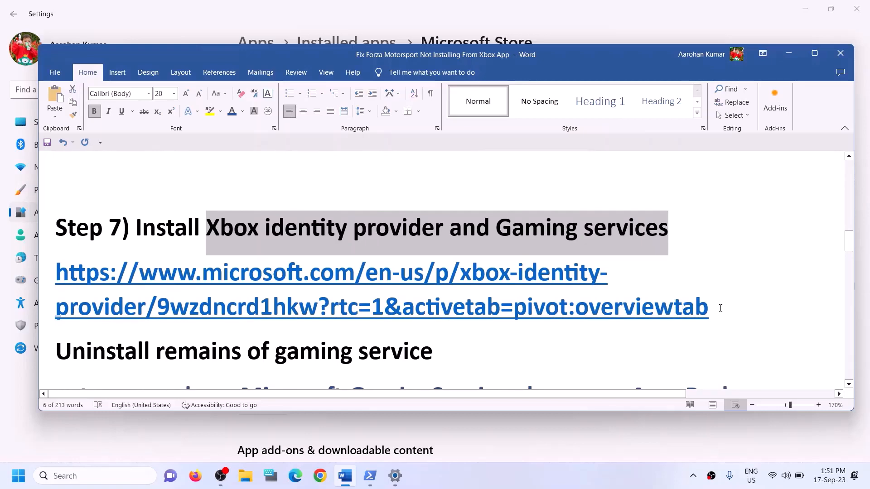
pyautogui.tripleClick(720, 307)
pyautogui.hotkey('ctrl', 'c')
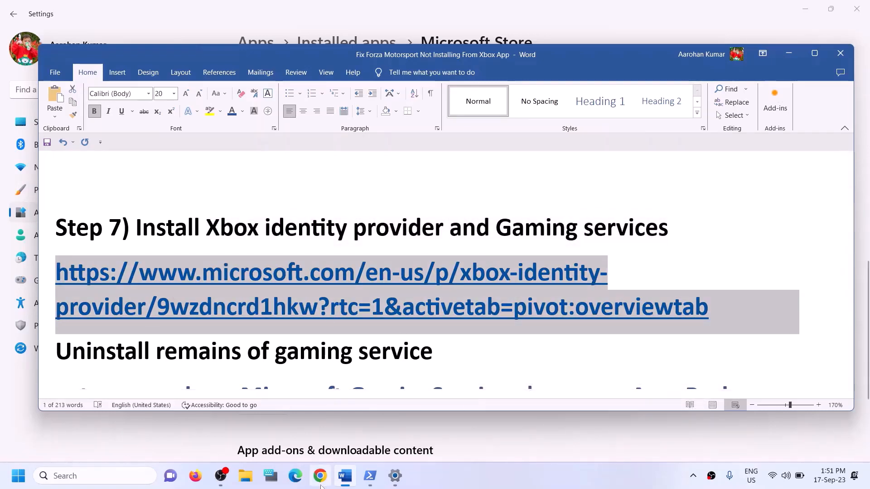
# Step: Switch to Chrome and load the copied Xbox Identity Provider link
pyautogui.click(320, 476)
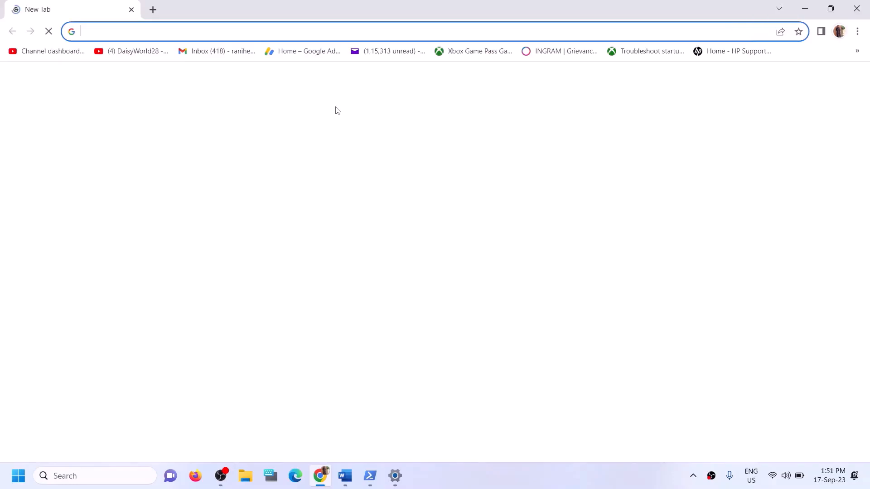
pyautogui.hotkey('ctrl', 'v')
pyautogui.press('Return')
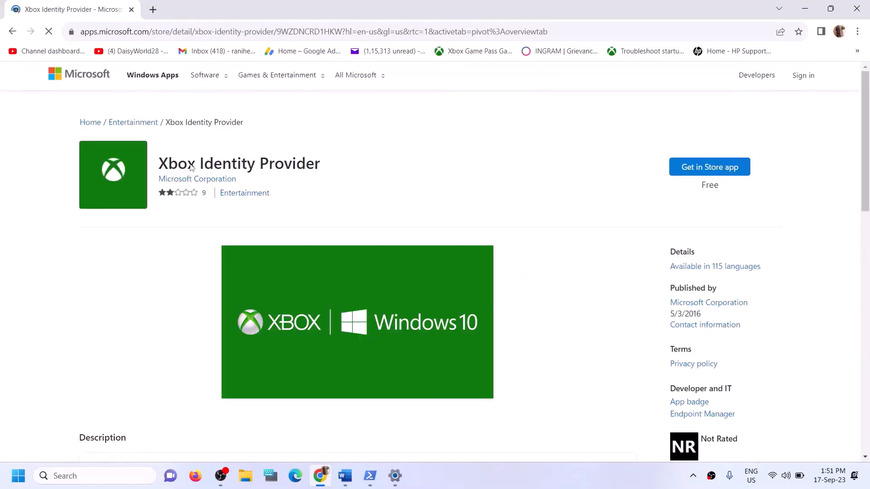
# Step: Open the Xbox Identity Provider listing in the Microsoft Store app from its web page, and close the Store window
pyautogui.moveTo(177, 167); pyautogui.dragTo(280, 175)
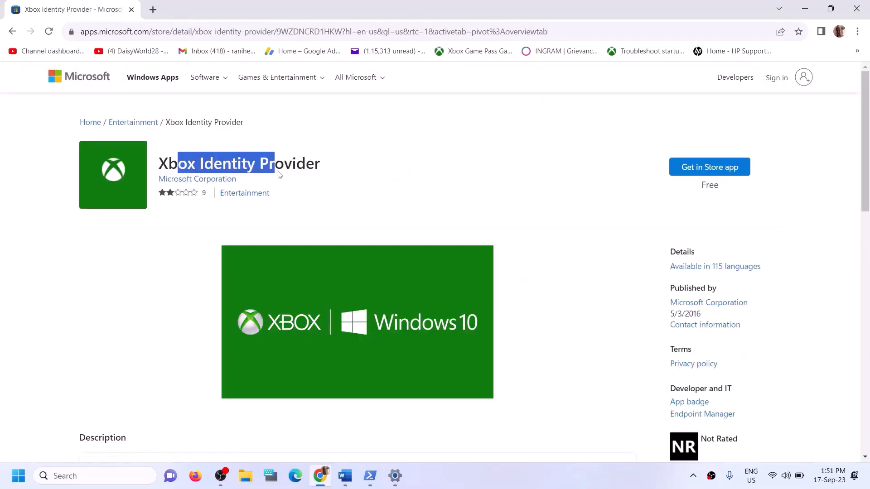
pyautogui.click(694, 175)
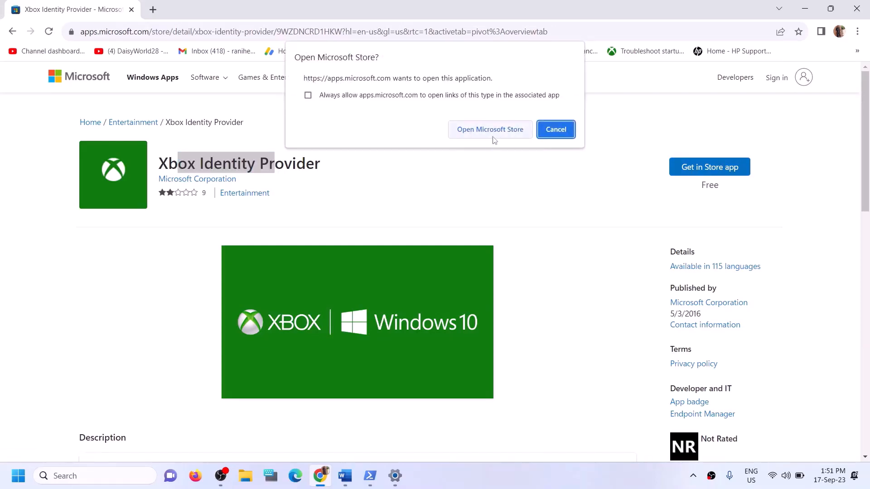
pyautogui.click(474, 134)
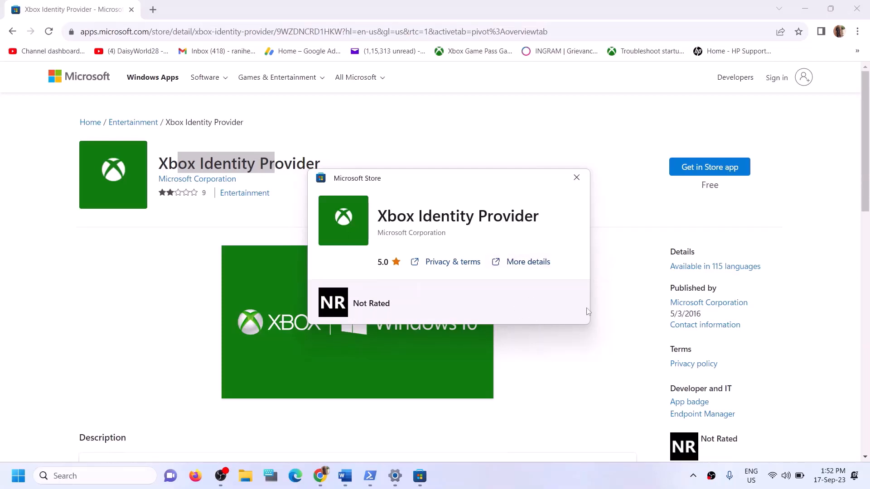
pyautogui.click(576, 177)
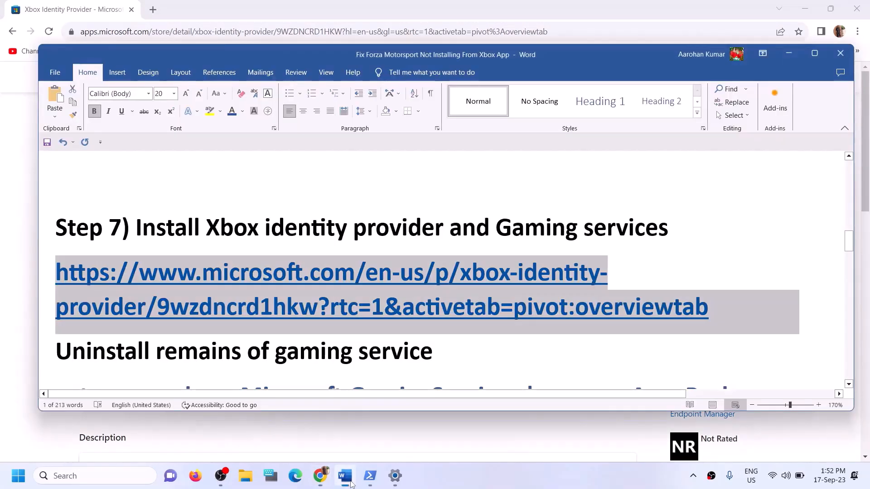
# Step: Switch to the Word document and copy the get-appxpackage command under "Uninstall remains of gaming service"
pyautogui.click(344, 476)
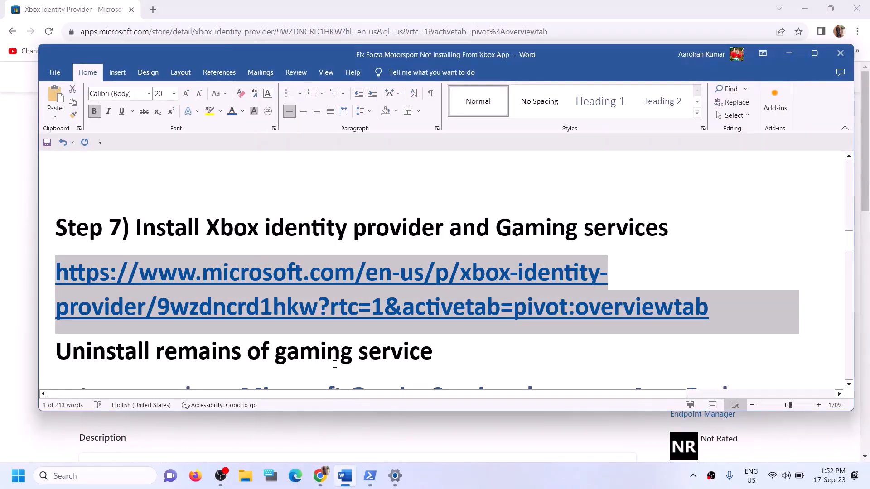
pyautogui.scroll(-3, 335, 364)
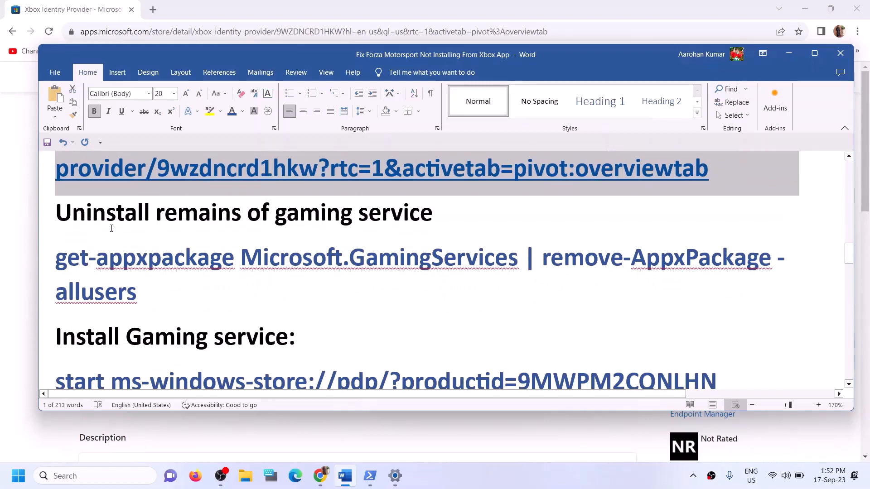
pyautogui.moveTo(172, 285); pyautogui.dragTo(70, 276)
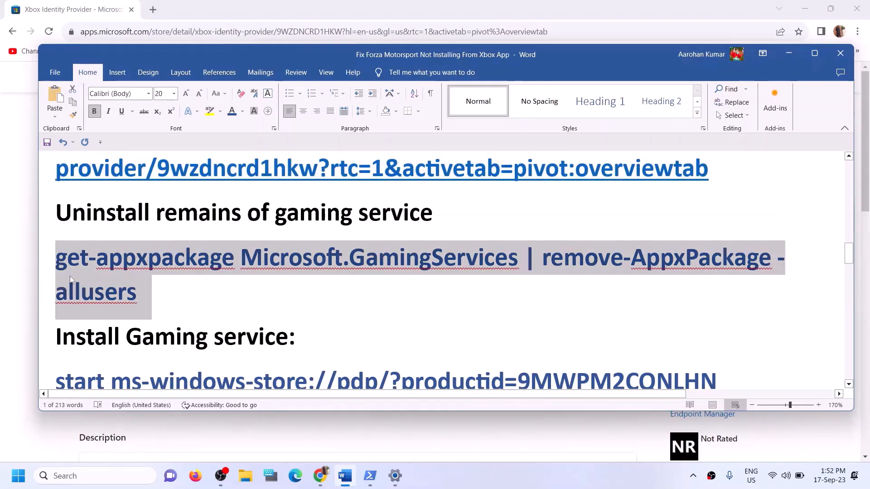
pyautogui.rightClick(75, 274)
pyautogui.click(102, 313)
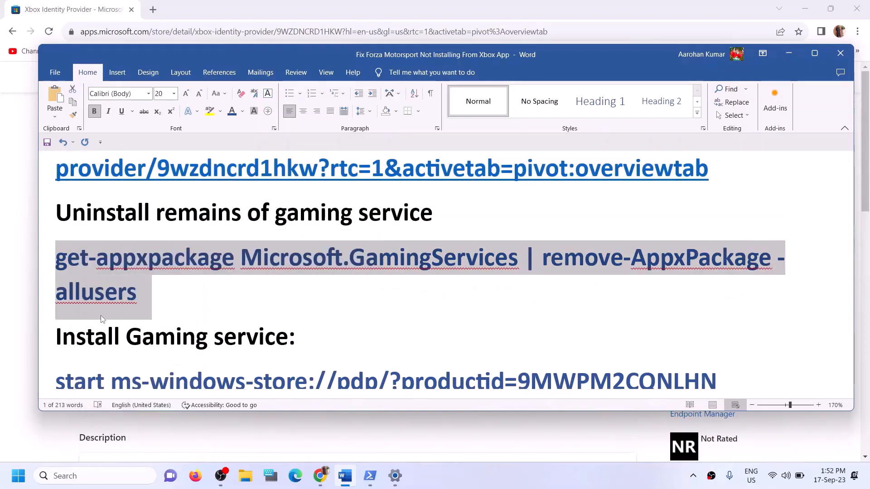
# Step: Open Windows PowerShell as administrator and run "get-appxpackage Microsoft.GamingServices | remove-AppxPackage -allusers"
pyautogui.click(120, 473)
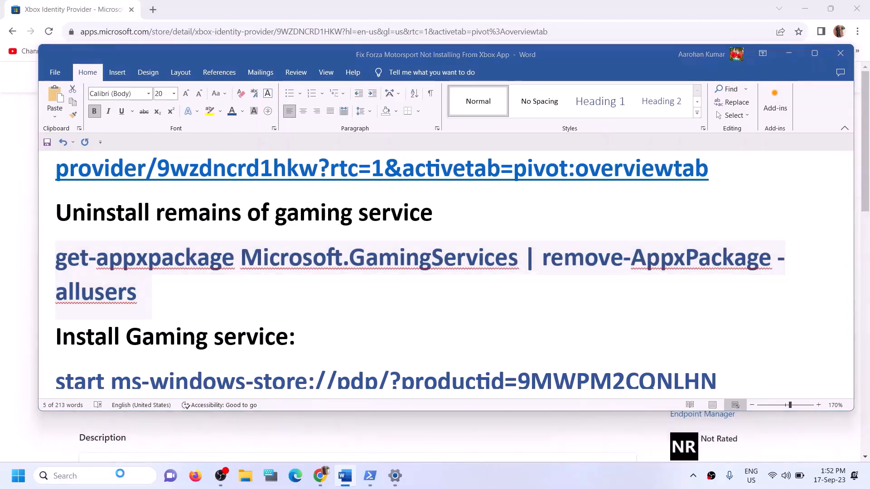
pyautogui.write('powe')
pyautogui.write('rshell')
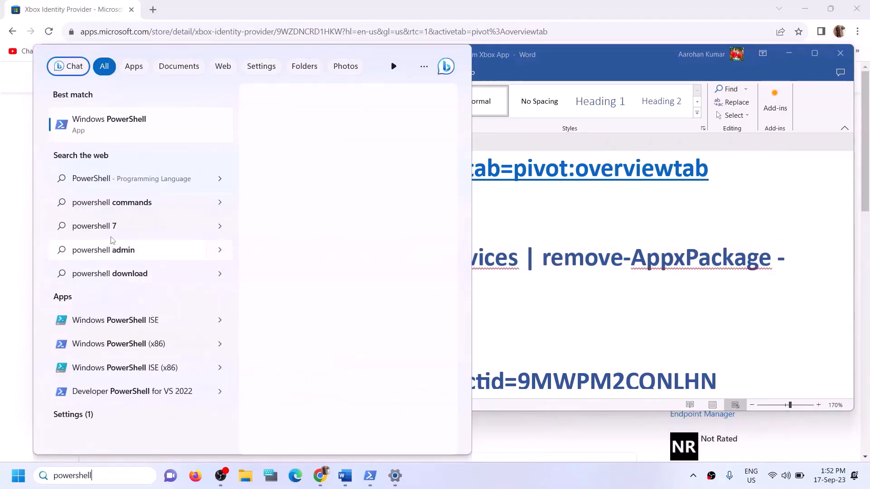
pyautogui.rightClick(204, 137)
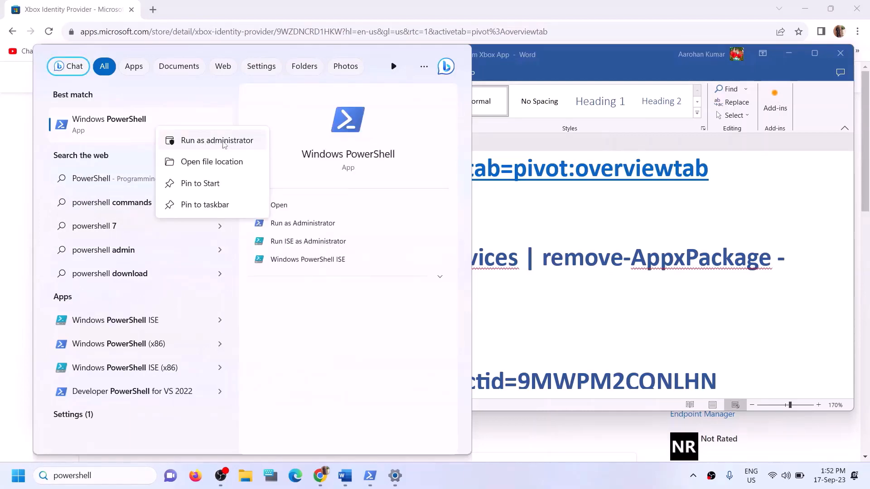
pyautogui.click(223, 142)
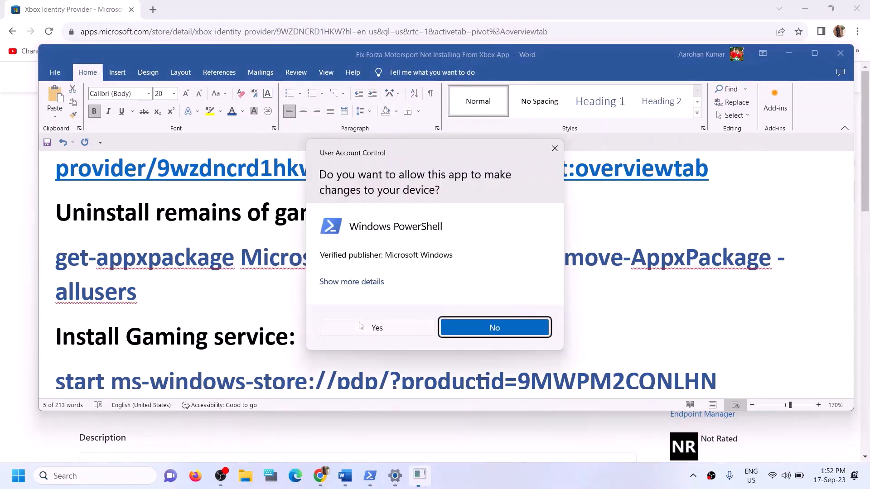
pyautogui.click(361, 325)
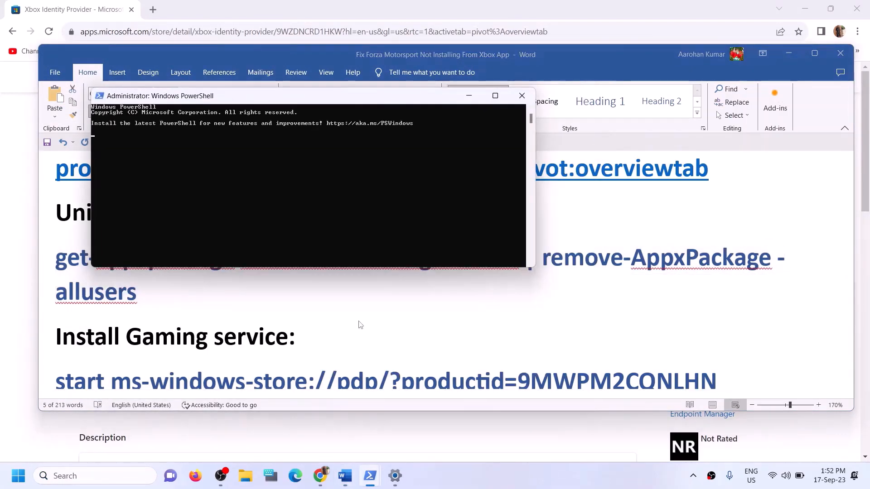
pyautogui.hotkey('ctrl', 'v')
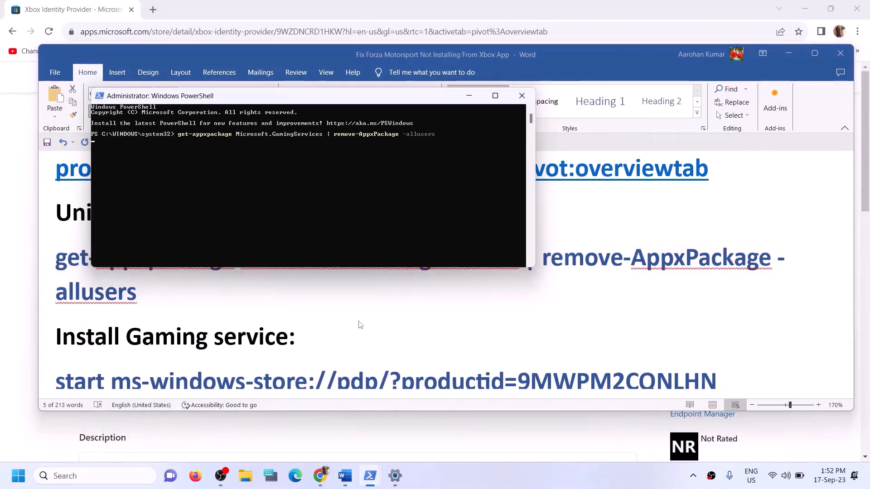
pyautogui.press('Return')
# Step: Copy "start ms-windows-store://pdp/?productid=9MWPM2CQNLHN" from the Word document and run it in the administrator PowerShell window
pyautogui.hotkey('alt', 'Tab')
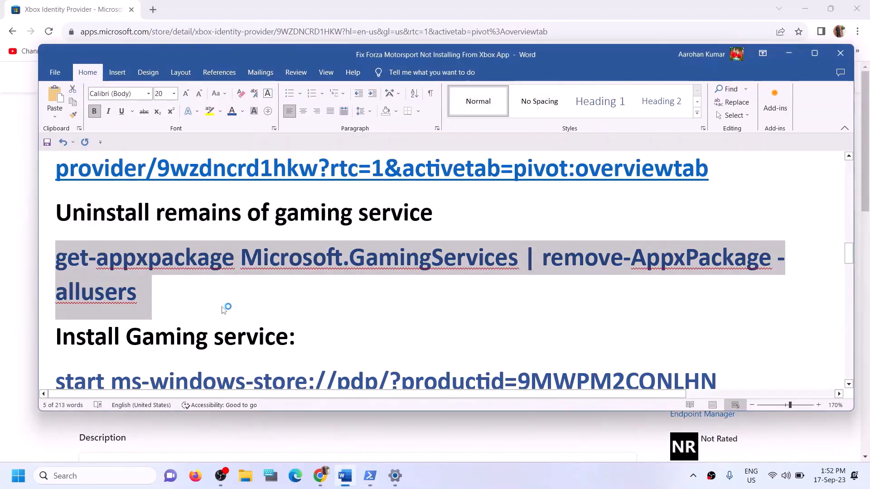
pyautogui.scroll(-2, 227, 306)
pyautogui.moveTo(721, 283); pyautogui.dragTo(56, 290)
pyautogui.hotkey('alt', 'Tab')
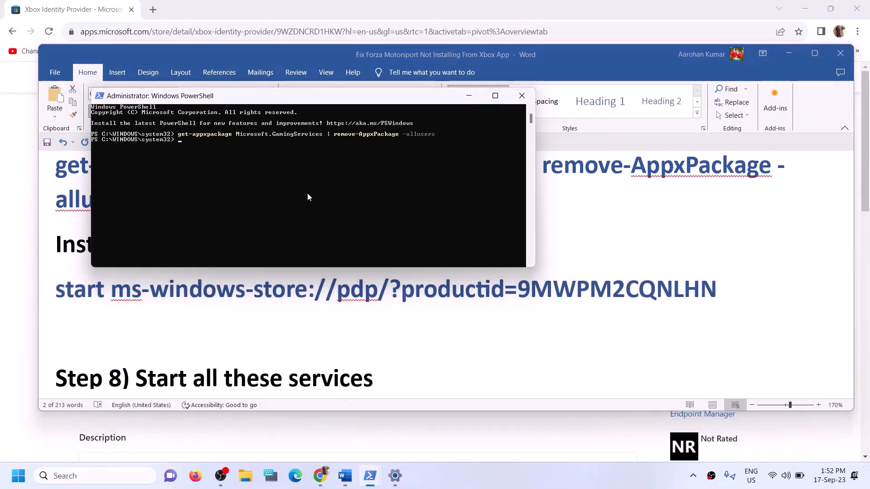
pyautogui.hotkey('ctrl', 'v')
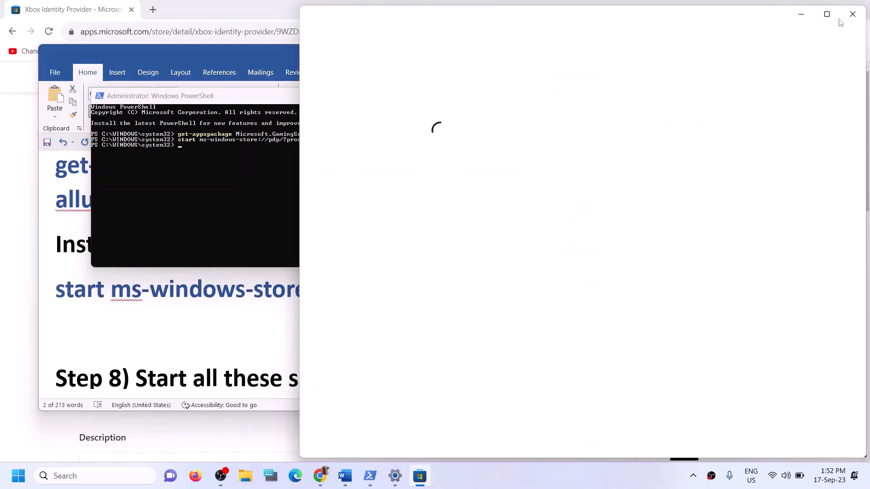
# Step: Maximize the Microsoft Store window and start installing Gaming Services
pyautogui.click(829, 15)
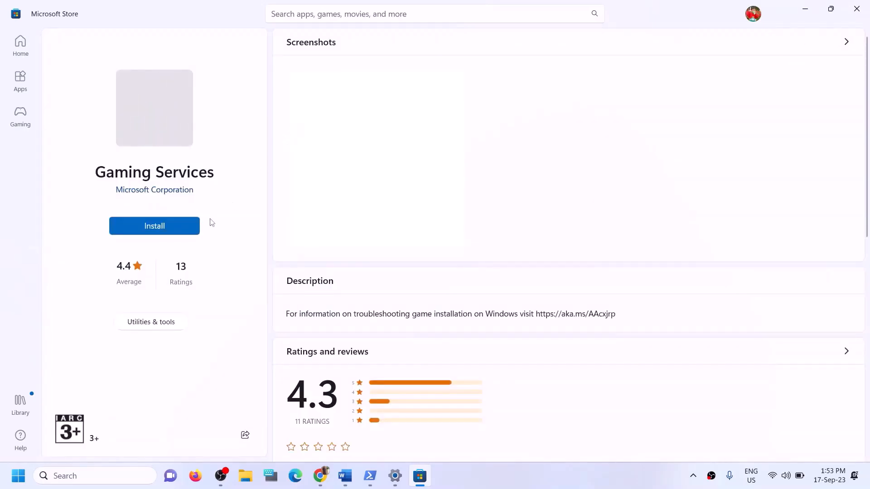
pyautogui.click(166, 229)
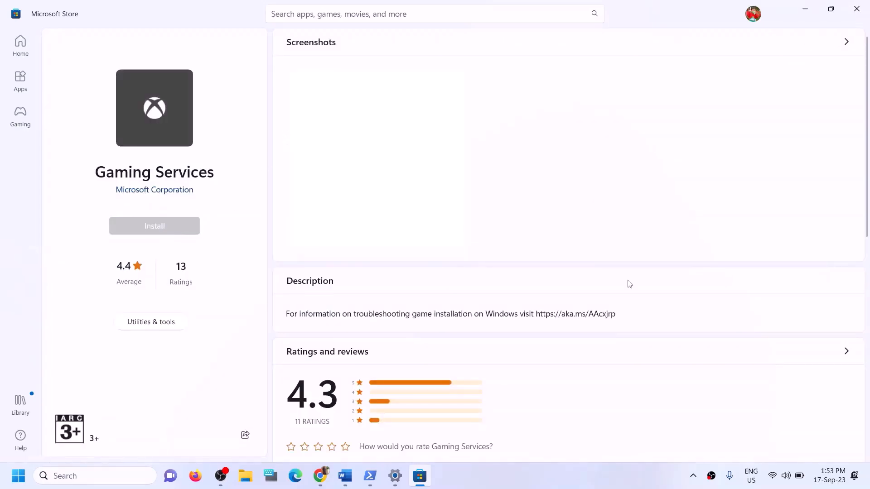
pyautogui.click(374, 329)
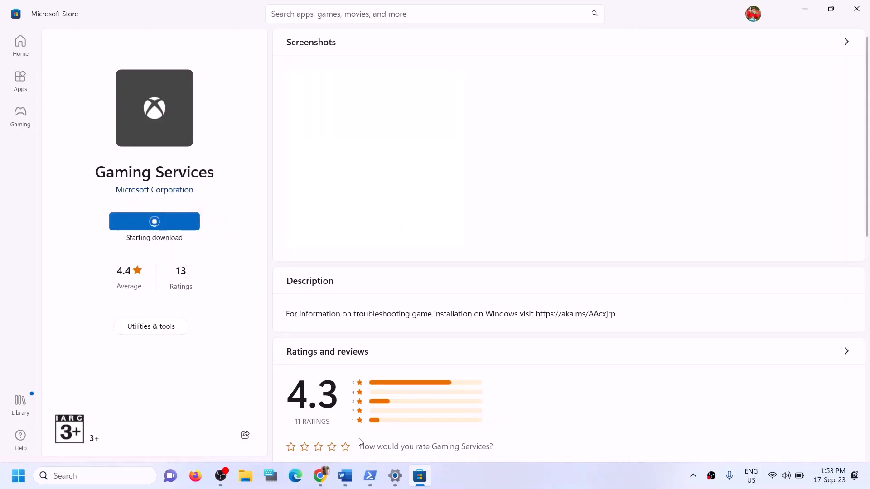
# Step: Switch to the Word document and highlight the Step 8 heading text "Start all these services"
pyautogui.click(344, 476)
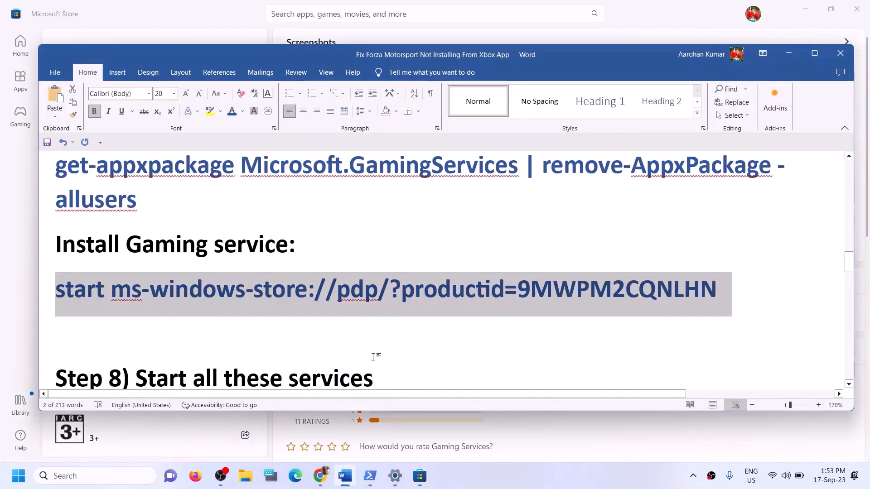
pyautogui.scroll(-5, 373, 357)
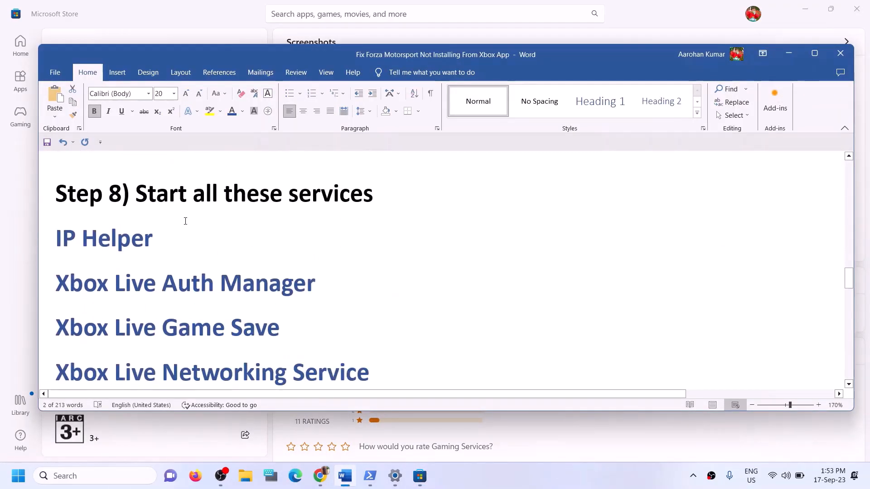
pyautogui.moveTo(128, 191); pyautogui.dragTo(447, 203)
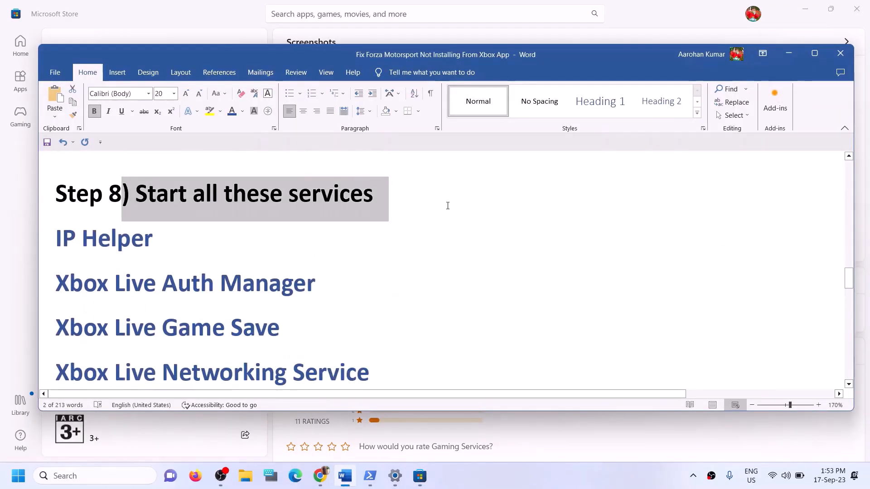
# Step: Search Windows for "services" and open the Services app
pyautogui.click(114, 479)
pyautogui.write('services')
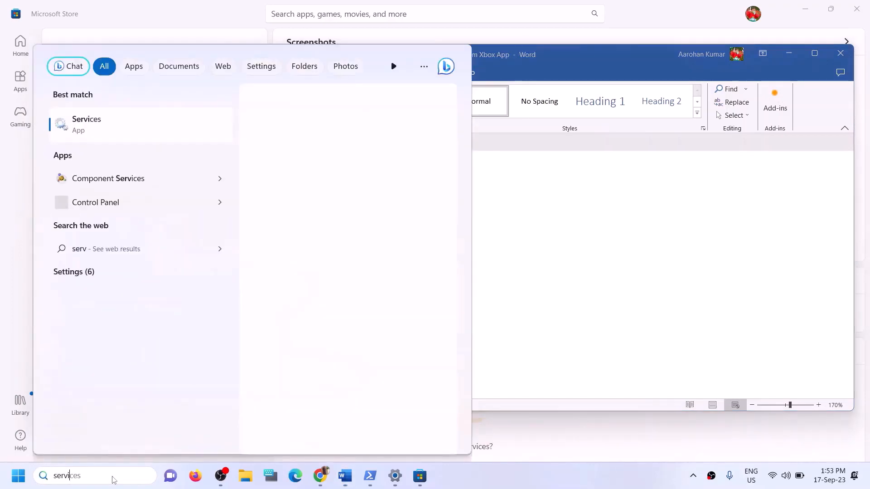
pyautogui.click(96, 123)
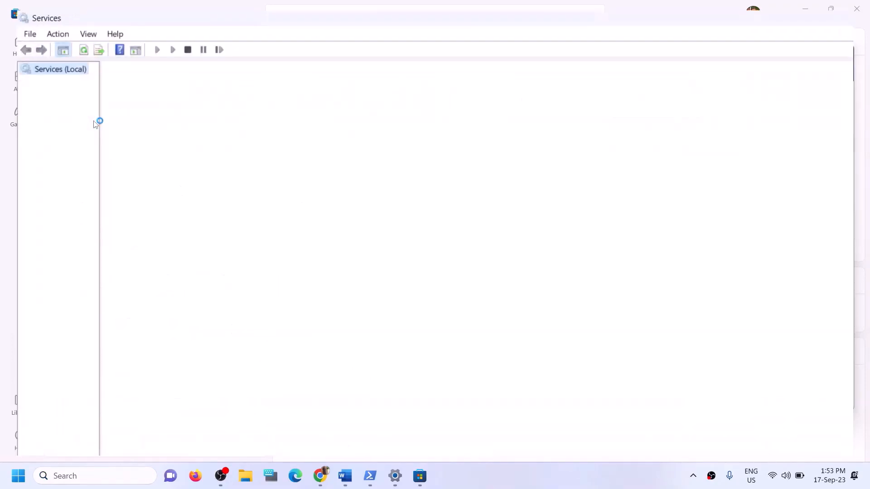
# Step: Set the IP Helper service's startup type to Automatic, apply it and close its properties
pyautogui.click(272, 294)
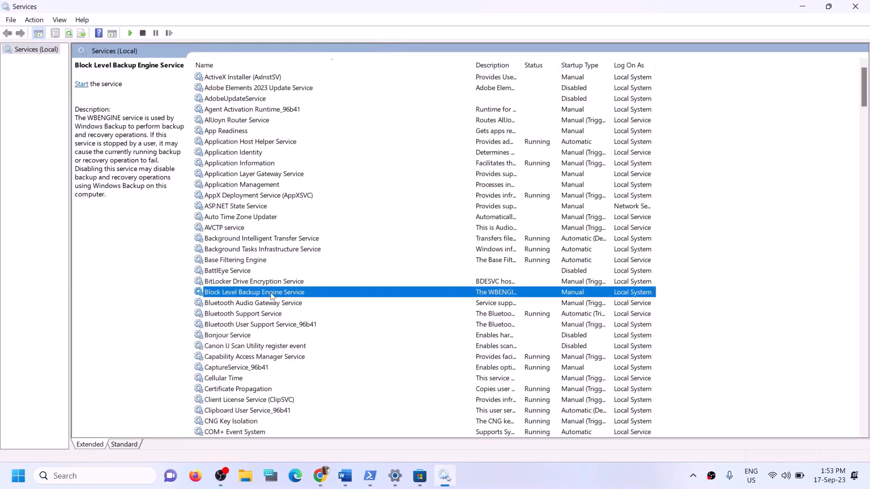
pyautogui.press('i')
pyautogui.click(218, 249)
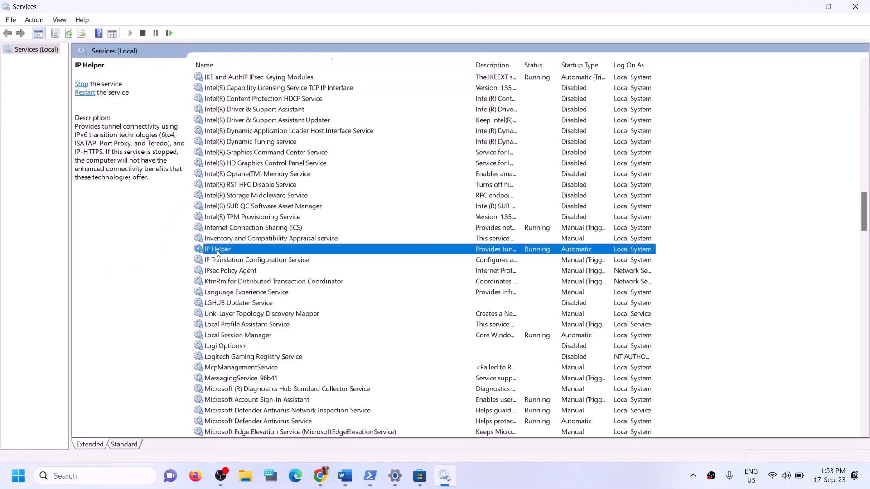
pyautogui.doubleClick(230, 253)
pyautogui.click(417, 224)
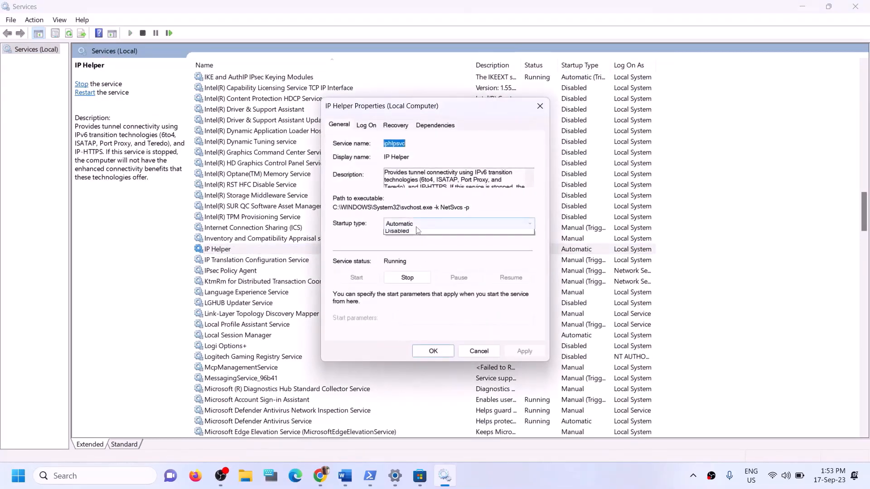
pyautogui.click(403, 248)
pyautogui.click(408, 224)
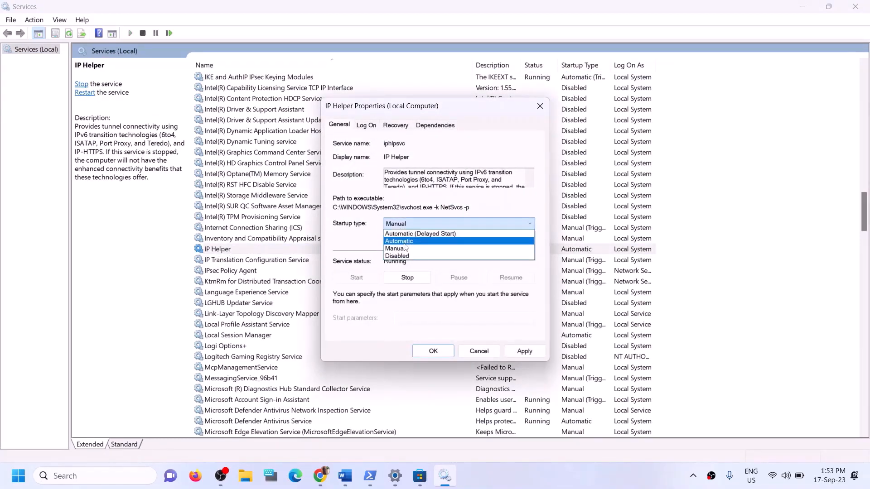
pyautogui.click(405, 241)
pyautogui.click(520, 353)
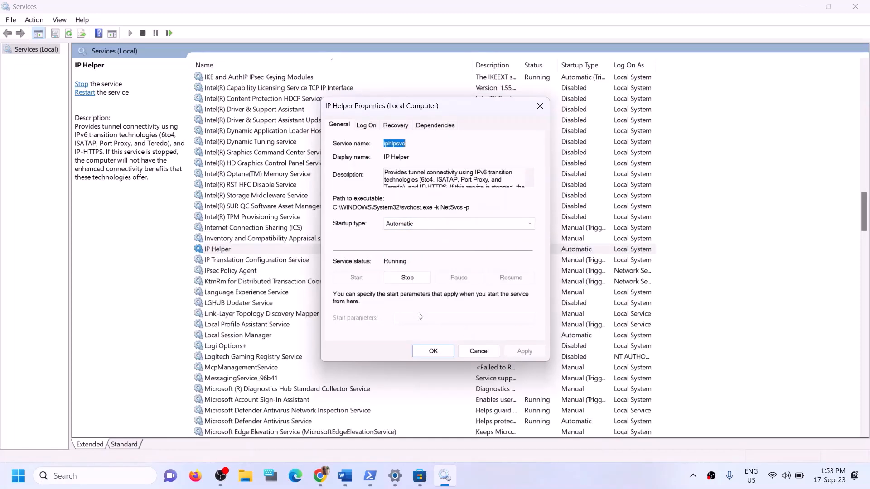
pyautogui.click(431, 351)
# Step: Set the Xbox Accessory Management Service's startup type to Automatic, apply it and close its properties
pyautogui.click(291, 350)
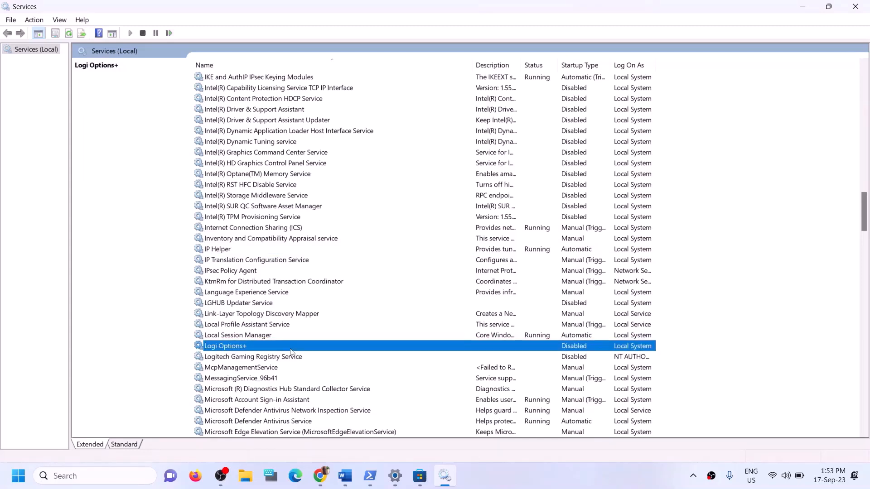
pyautogui.press('x')
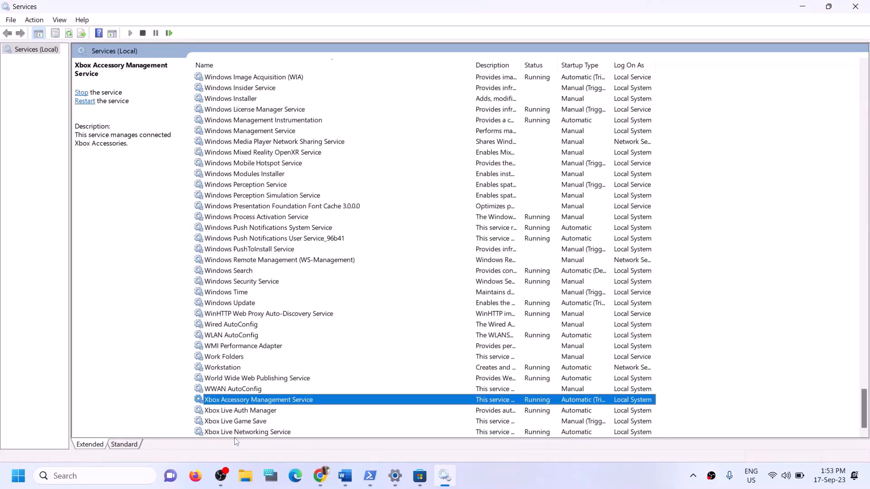
pyautogui.doubleClick(297, 401)
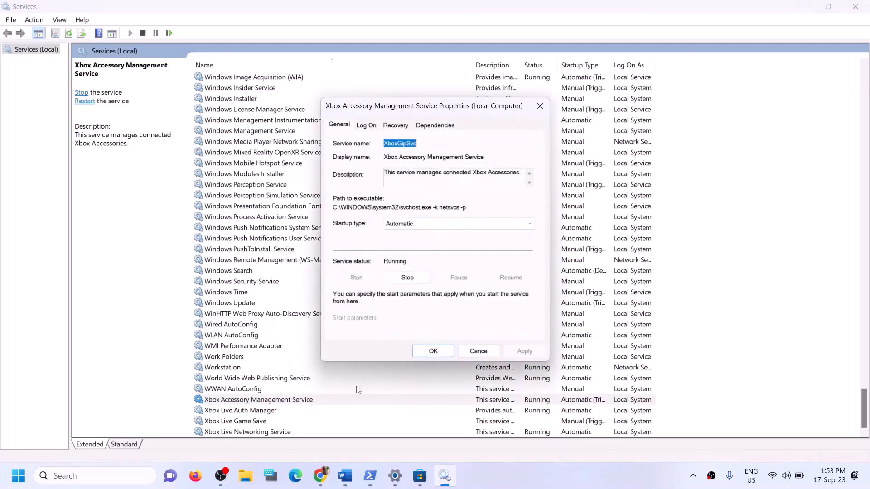
pyautogui.click(433, 225)
pyautogui.click(435, 232)
pyautogui.click(524, 352)
pyautogui.click(433, 351)
# Step: Set the Xbox Live Auth Manager service's startup type to Automatic, apply it and close its properties
pyautogui.doubleClick(255, 414)
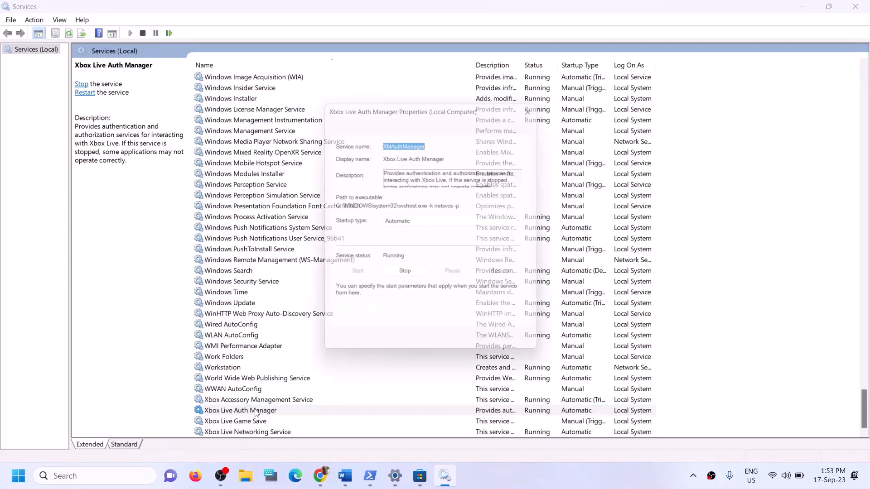
pyautogui.click(457, 224)
pyautogui.click(408, 241)
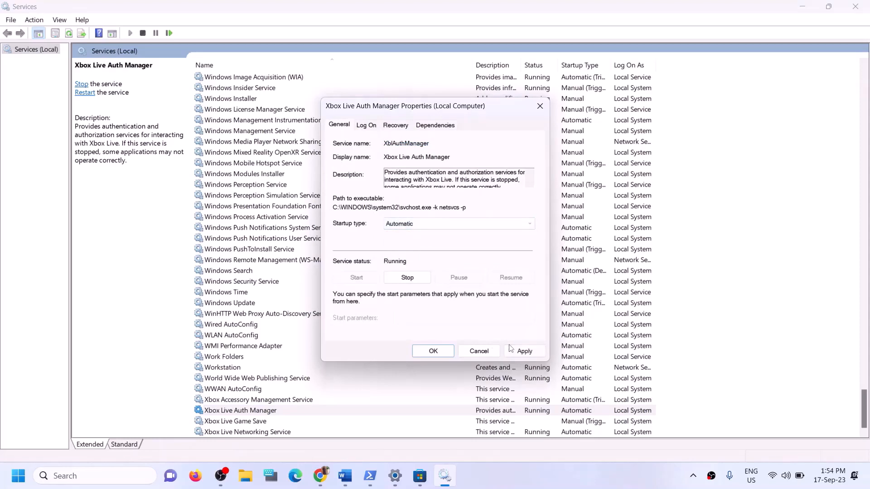
pyautogui.click(525, 351)
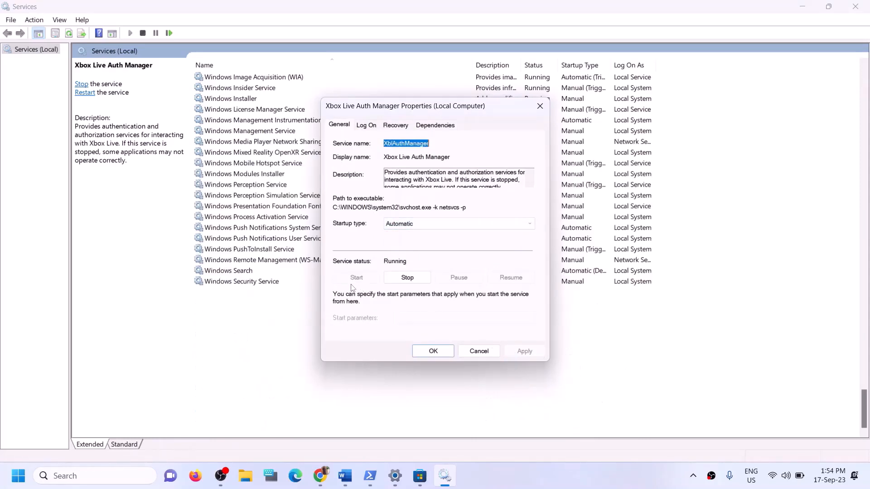
pyautogui.click(441, 353)
# Step: Set the Xbox Live Game Save service's startup type to Automatic, apply it, start the service and close its properties
pyautogui.doubleClick(243, 422)
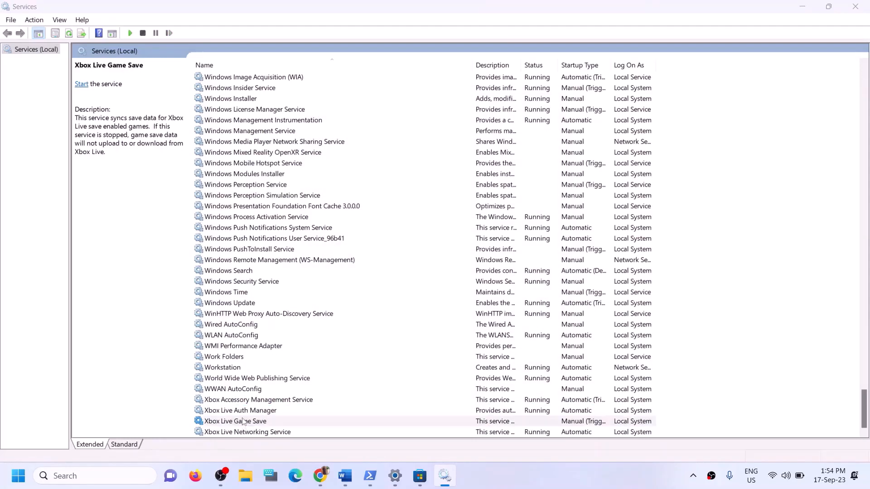
pyautogui.click(435, 224)
pyautogui.click(396, 240)
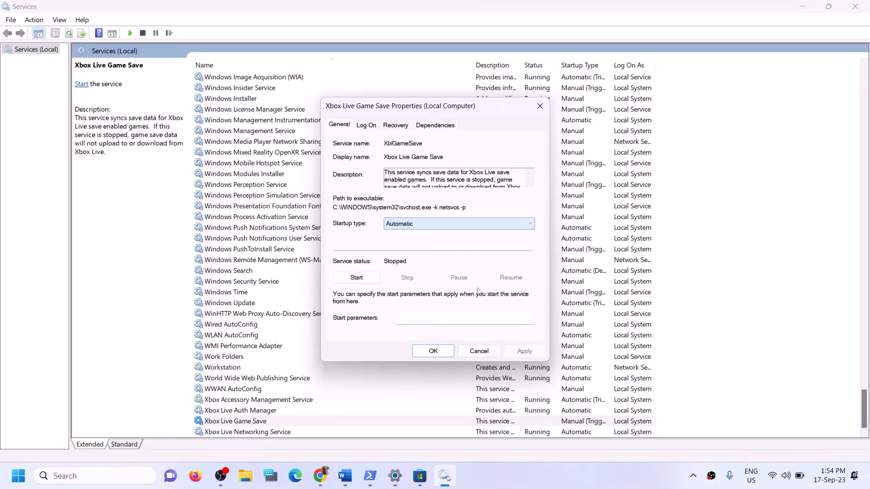
pyautogui.click(524, 352)
pyautogui.click(357, 277)
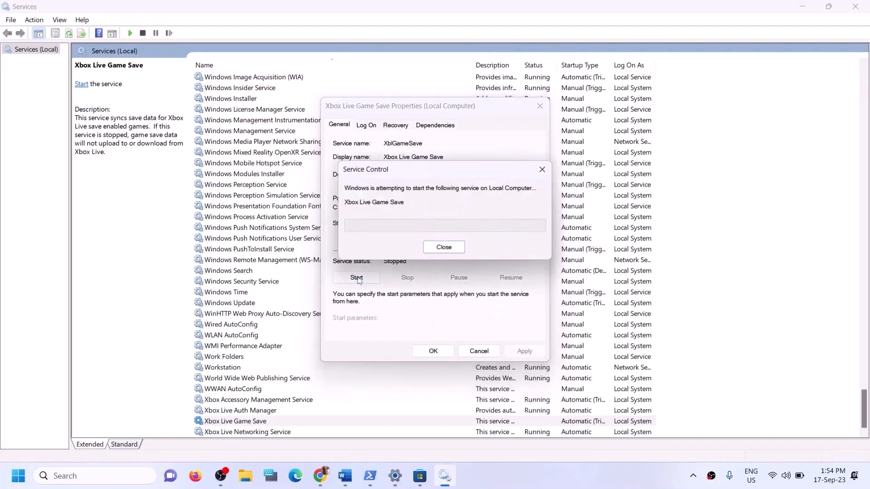
pyautogui.click(432, 355)
# Step: Set the Xbox Live Networking Service's startup type to Automatic, apply it and close its properties
pyautogui.doubleClick(253, 431)
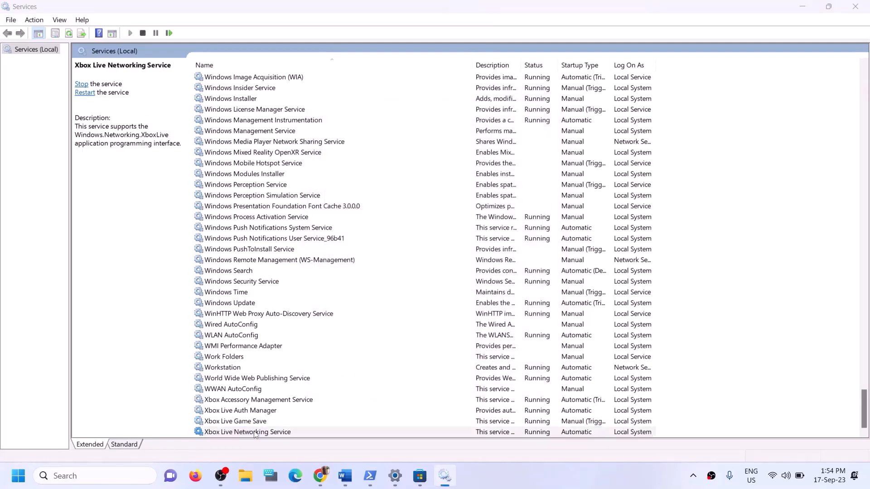
pyautogui.click(425, 224)
pyautogui.click(403, 236)
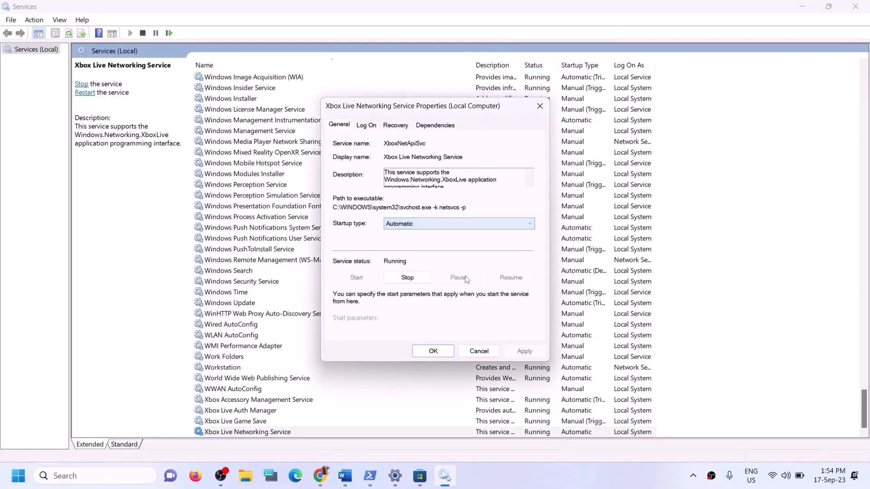
pyautogui.click(524, 351)
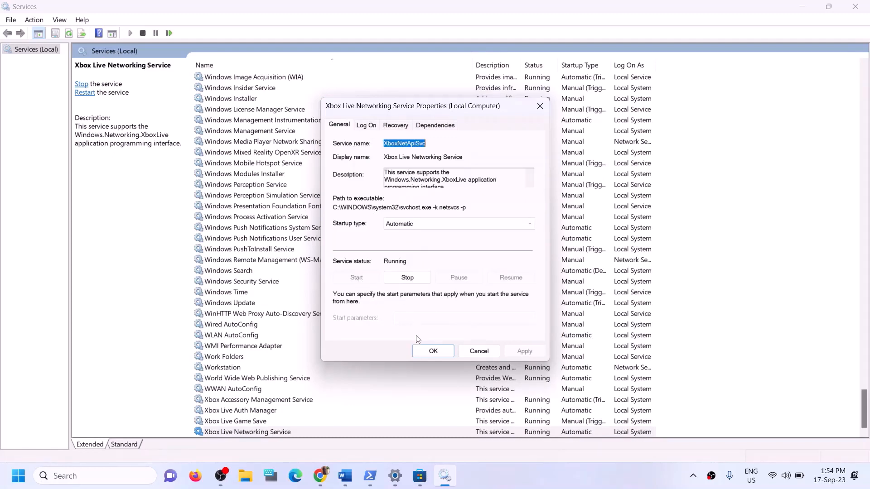
pyautogui.click(422, 349)
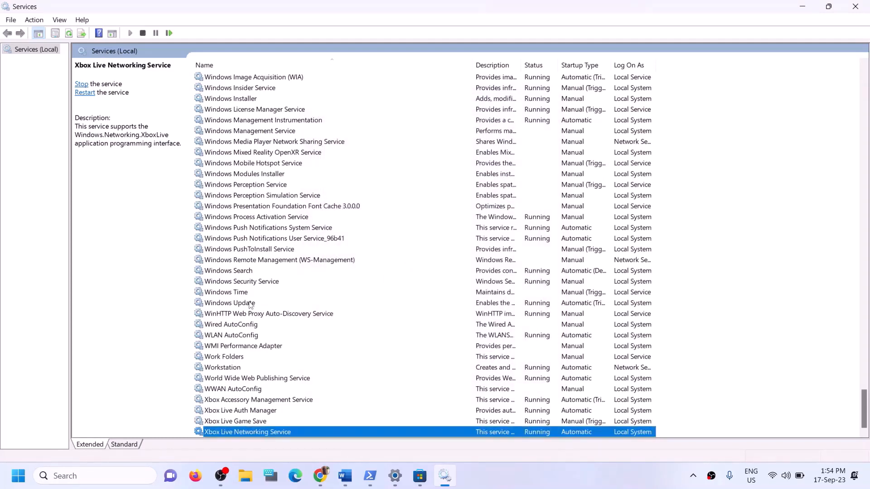
# Step: Set the Windows Update service's startup type to Automatic, apply it and close its properties
pyautogui.click(290, 304)
pyautogui.doubleClick(352, 306)
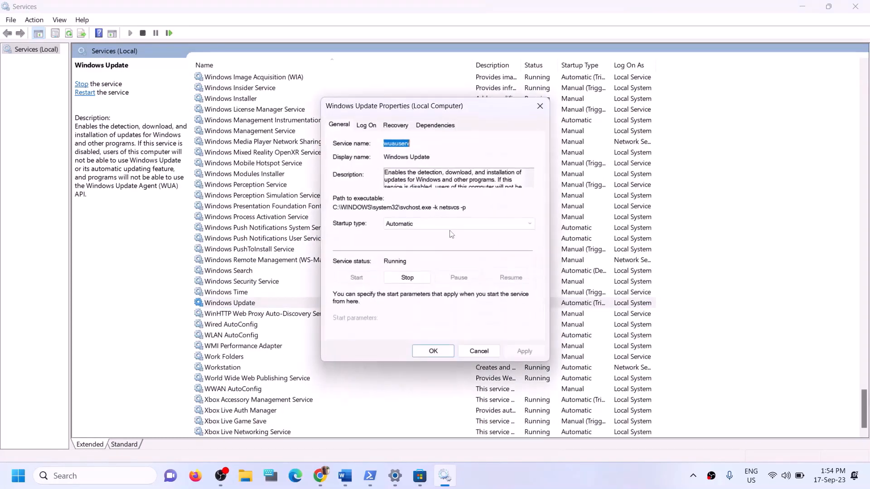
pyautogui.click(434, 224)
pyautogui.click(434, 233)
pyautogui.click(522, 351)
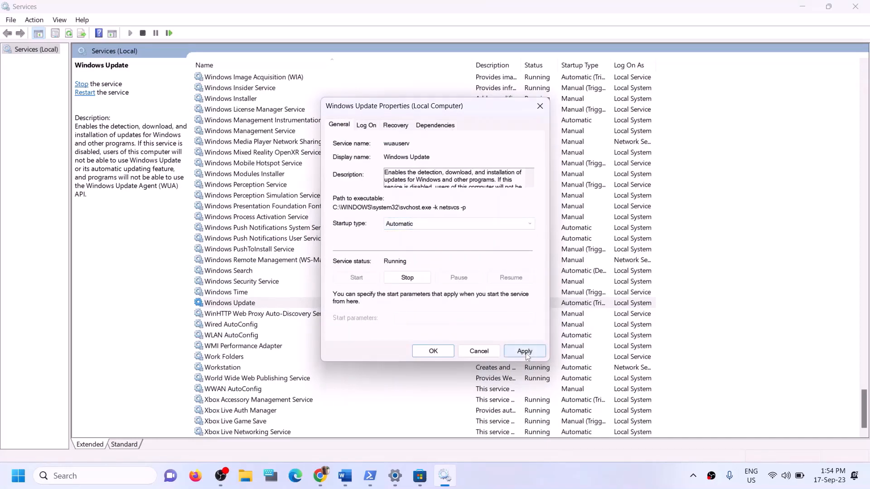
pyautogui.click(429, 352)
# Step: Find the two Gaming Services entries in the services list and check their running status
pyautogui.click(294, 238)
pyautogui.press('g')
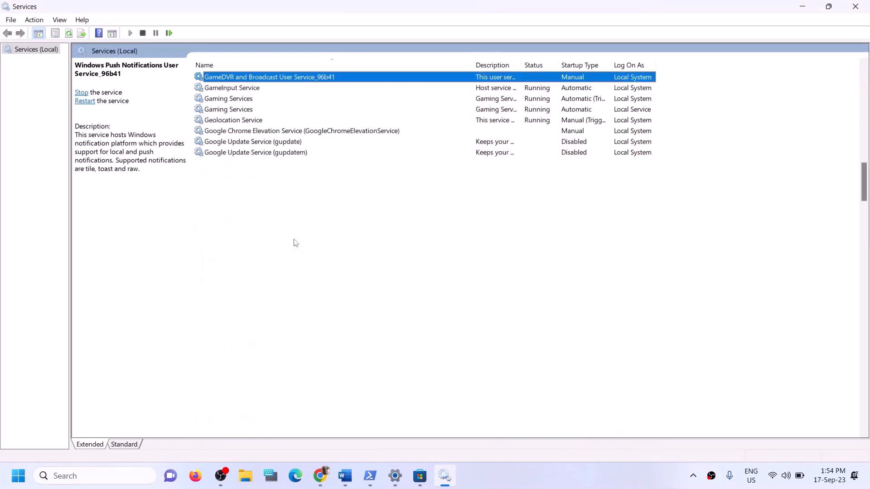
pyautogui.scroll(3, 335, 236)
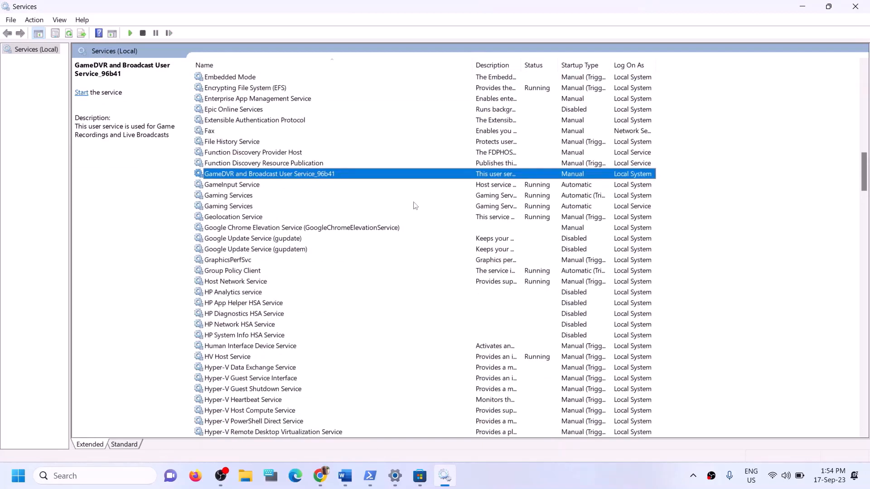
pyautogui.click(526, 199)
pyautogui.click(525, 208)
pyautogui.click(526, 200)
pyautogui.click(533, 207)
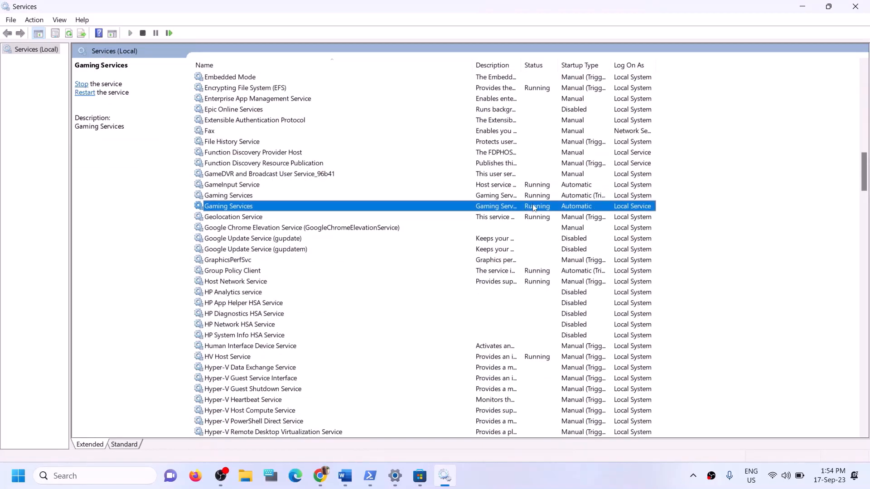
pyautogui.click(533, 202)
pyautogui.click(529, 207)
pyautogui.click(531, 200)
# Step: Stop both Gaming Services entries, one after the other
pyautogui.rightClick(531, 199)
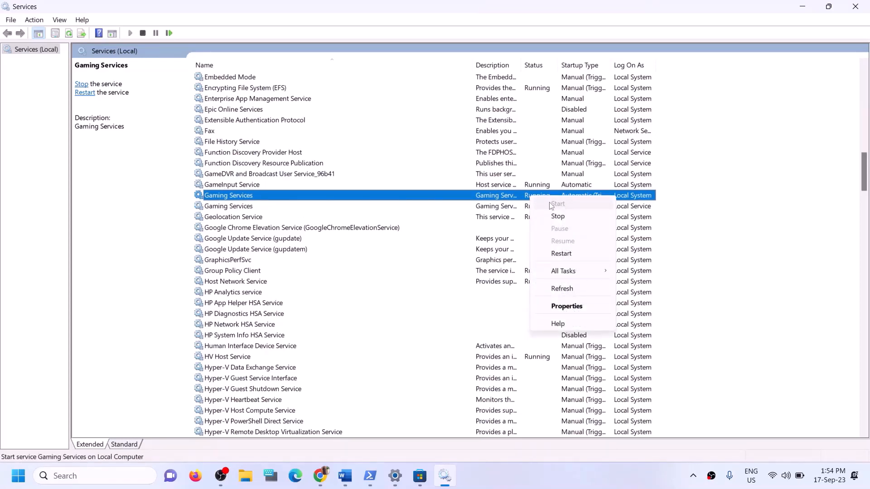
pyautogui.click(545, 197)
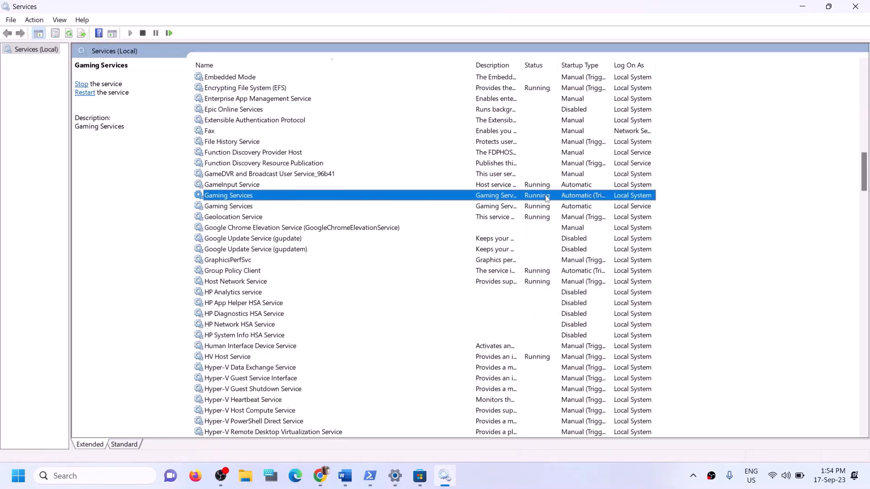
pyautogui.click(542, 210)
pyautogui.click(538, 199)
pyautogui.rightClick(536, 197)
pyautogui.click(562, 216)
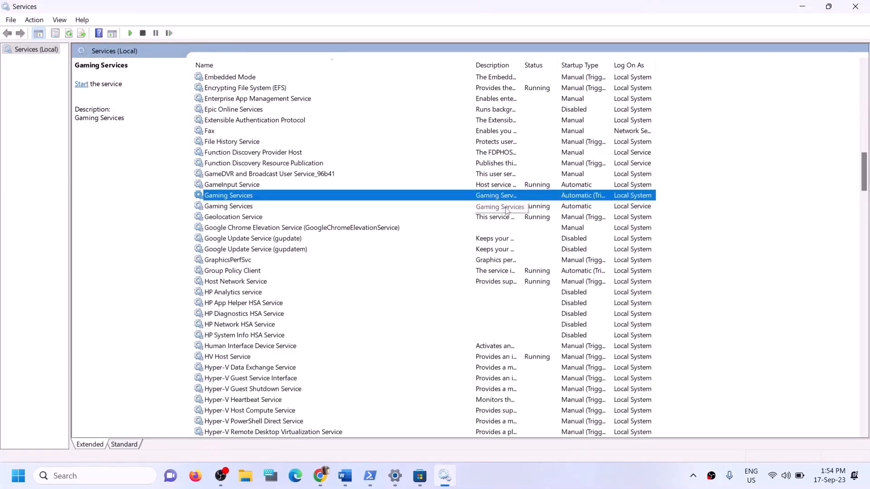
pyautogui.click(507, 209)
pyautogui.rightClick(507, 210)
pyautogui.click(546, 227)
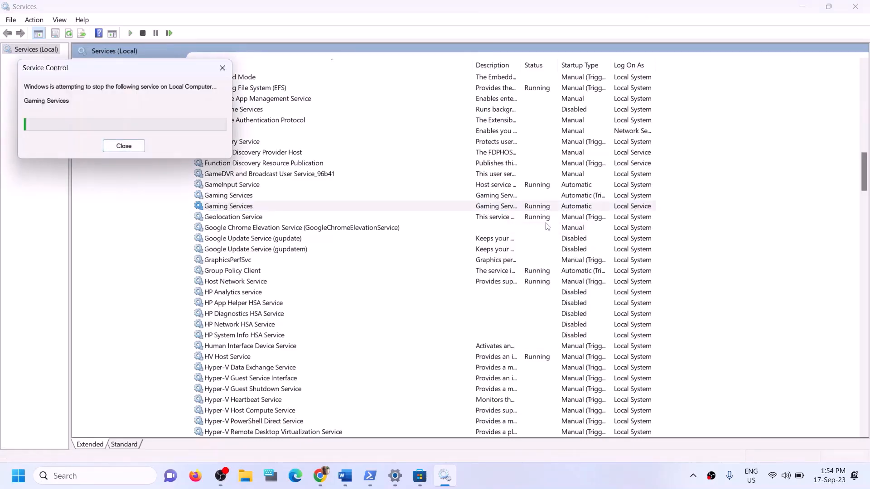
# Step: Start both stopped Gaming Services entries again
pyautogui.click(478, 199)
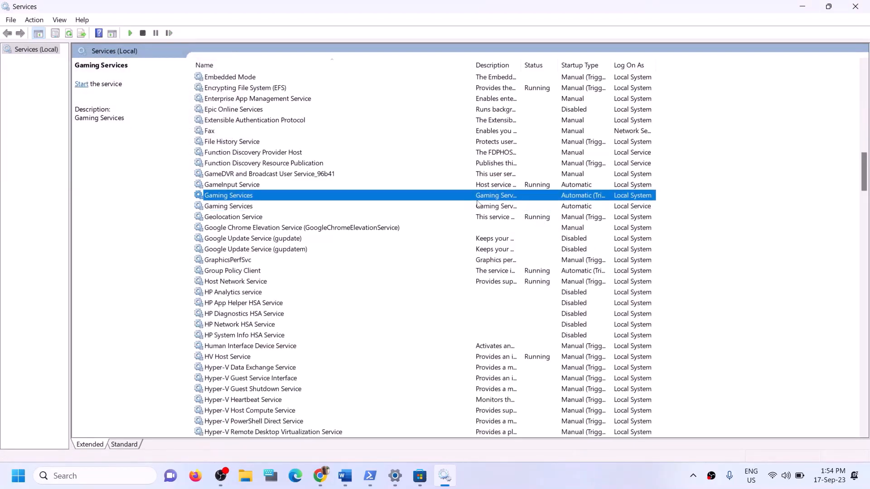
pyautogui.rightClick(496, 201)
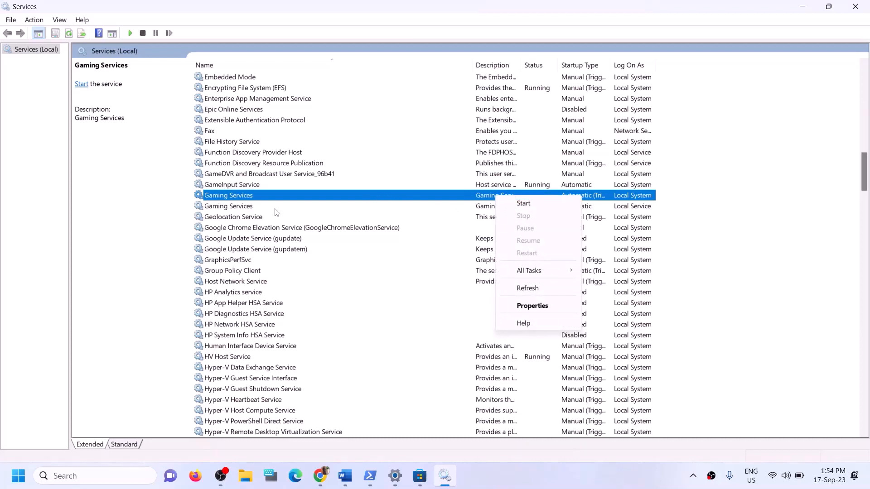
pyautogui.click(243, 208)
pyautogui.click(243, 199)
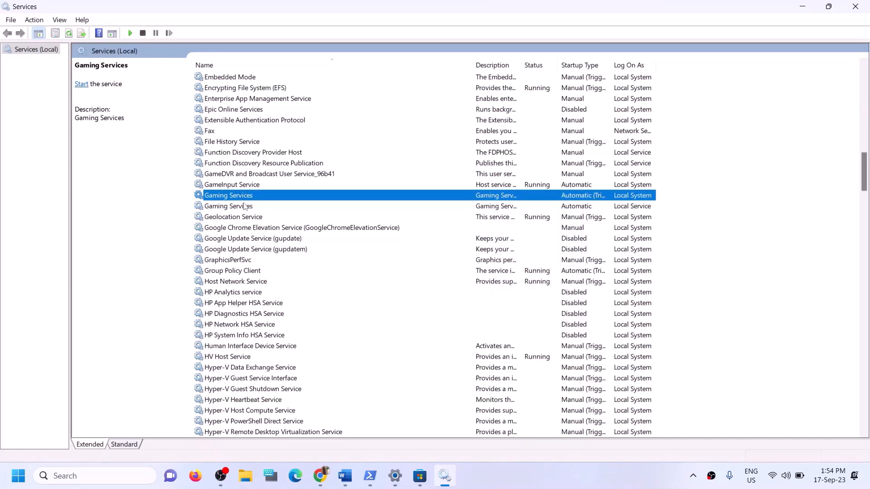
pyautogui.click(243, 208)
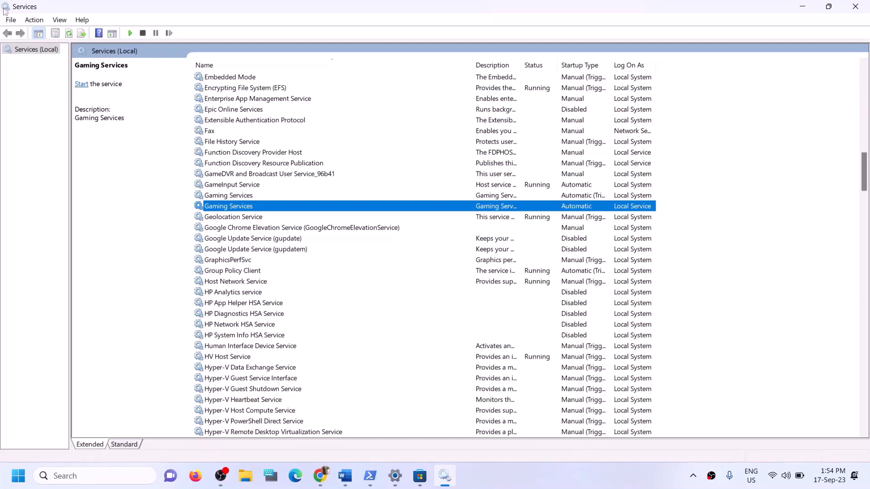
pyautogui.click(485, 198)
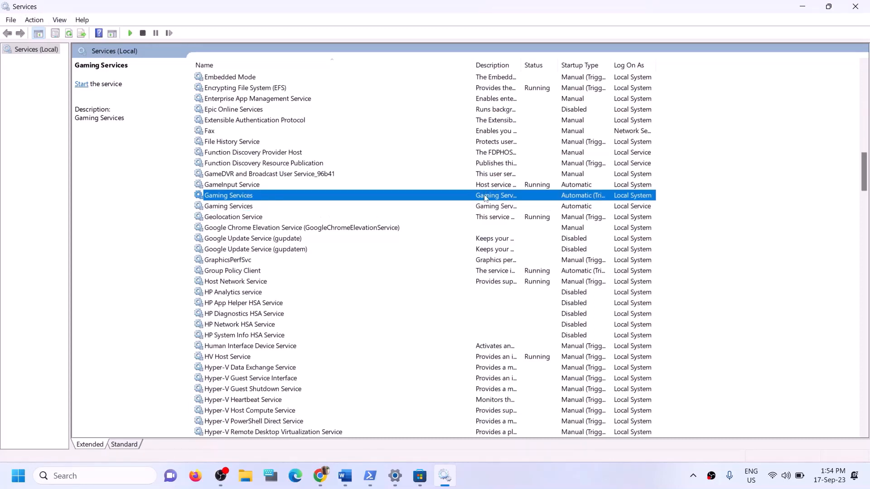
pyautogui.rightClick(492, 198)
pyautogui.click(506, 202)
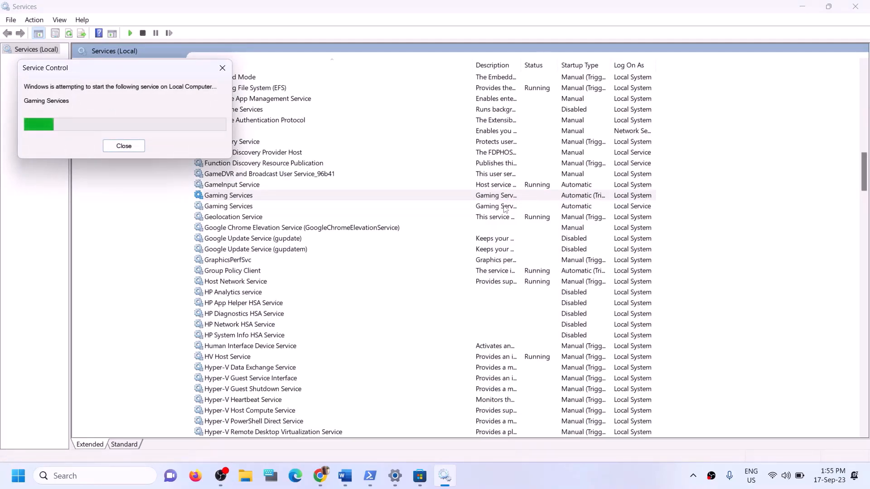
pyautogui.click(503, 207)
pyautogui.rightClick(502, 208)
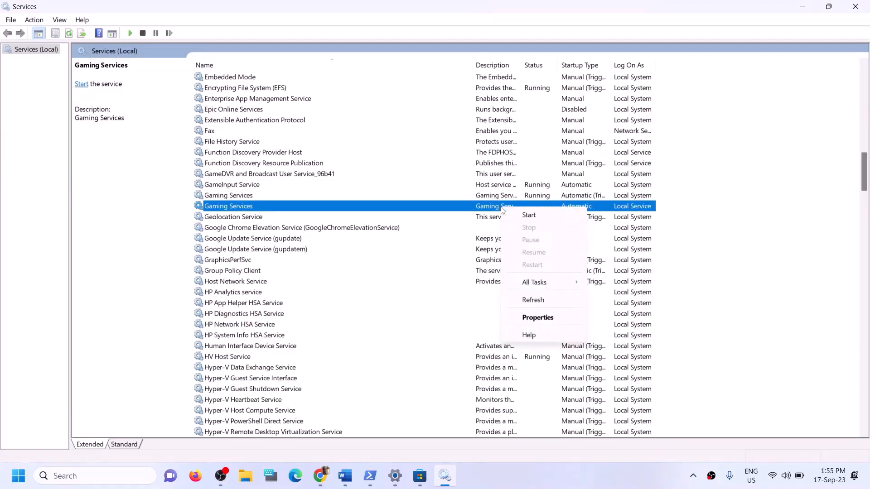
pyautogui.click(532, 215)
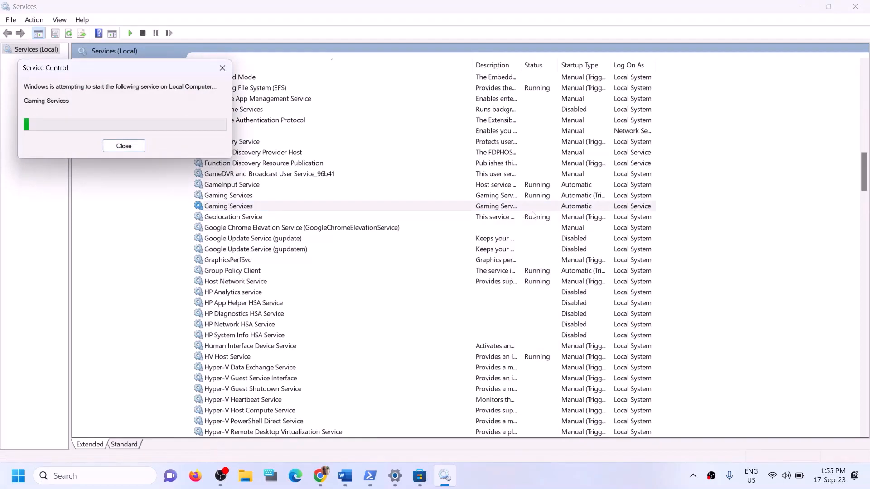
pyautogui.click(324, 204)
pyautogui.click(302, 195)
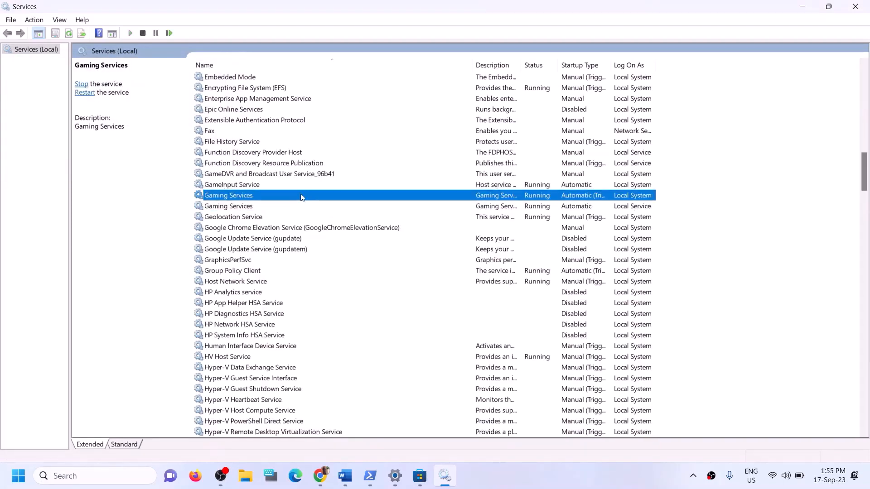
# Step: Set the Microsoft Store Install Service's startup type to Automatic, apply it and close its properties
pyautogui.press('m')
pyautogui.click(264, 237)
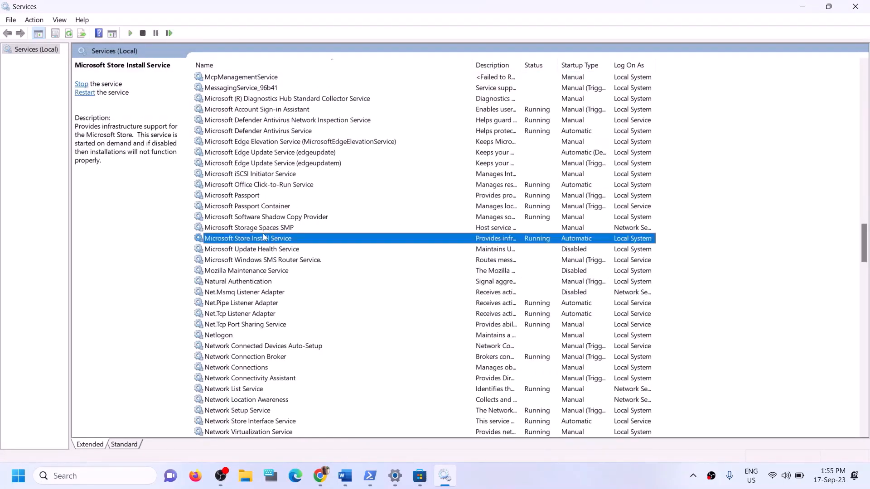
pyautogui.doubleClick(353, 243)
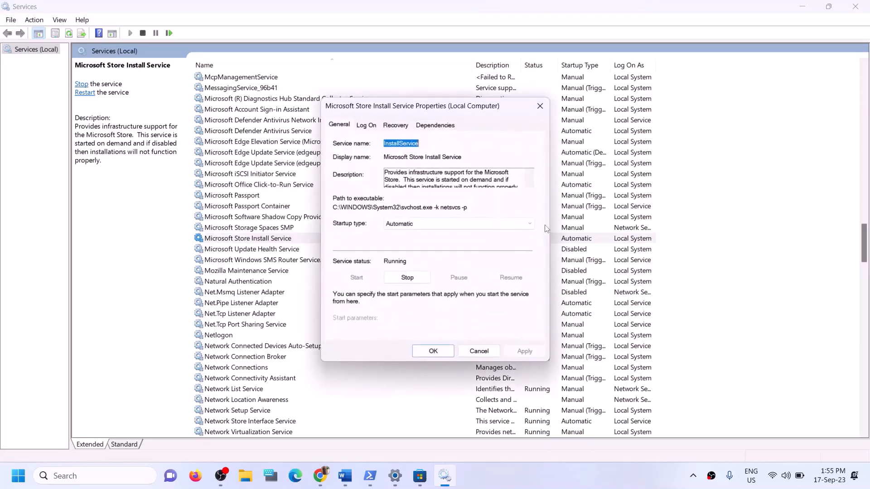
pyautogui.click(421, 223)
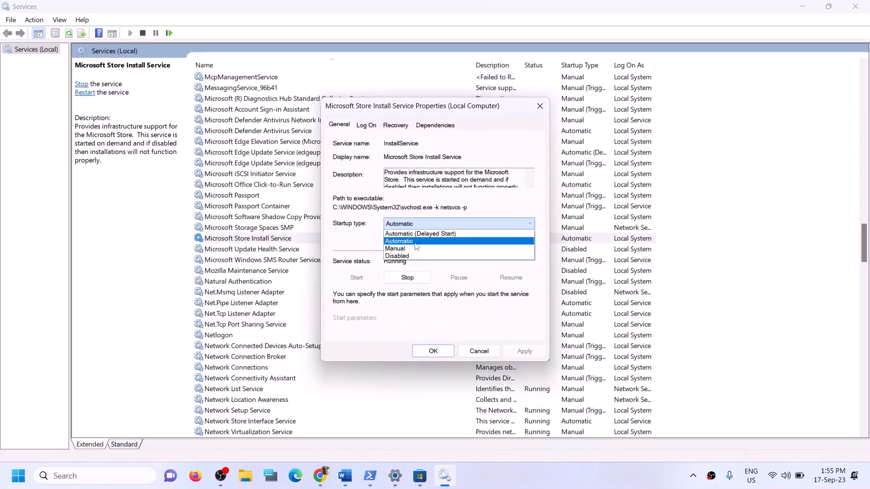
pyautogui.click(415, 243)
pyautogui.click(523, 355)
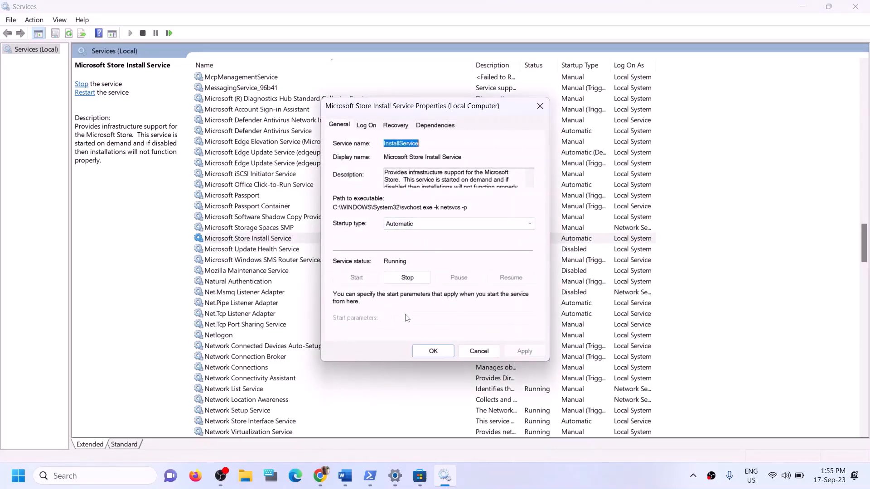
pyautogui.click(433, 351)
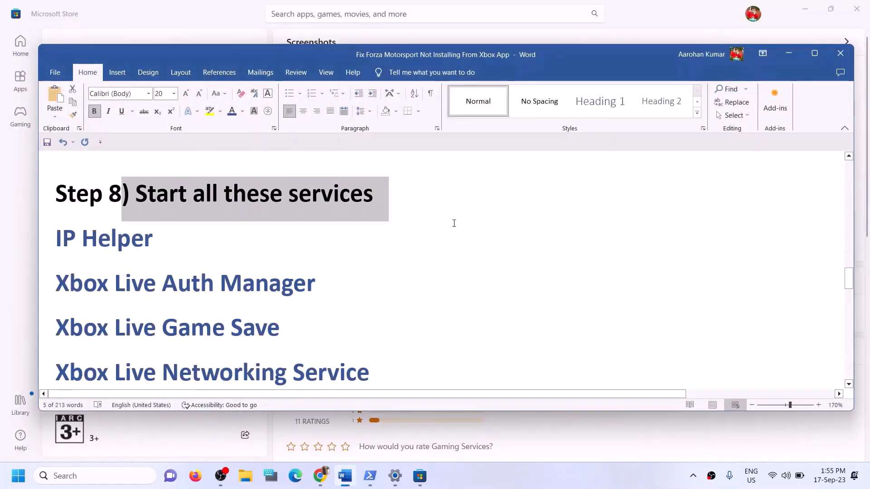
# Step: Review the service list in the Word guide, switch to Settings and check for Windows updates
pyautogui.scroll(-6, 276, 254)
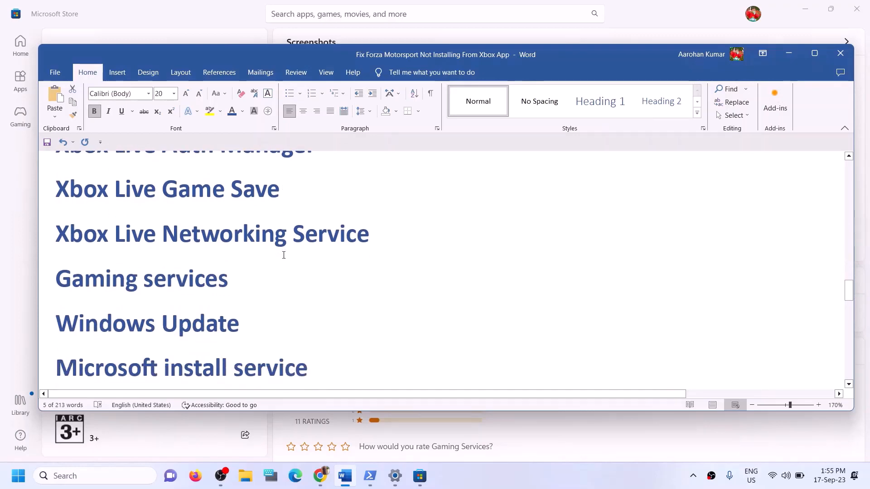
pyautogui.scroll(-2, 278, 256)
pyautogui.scroll(1, 278, 256)
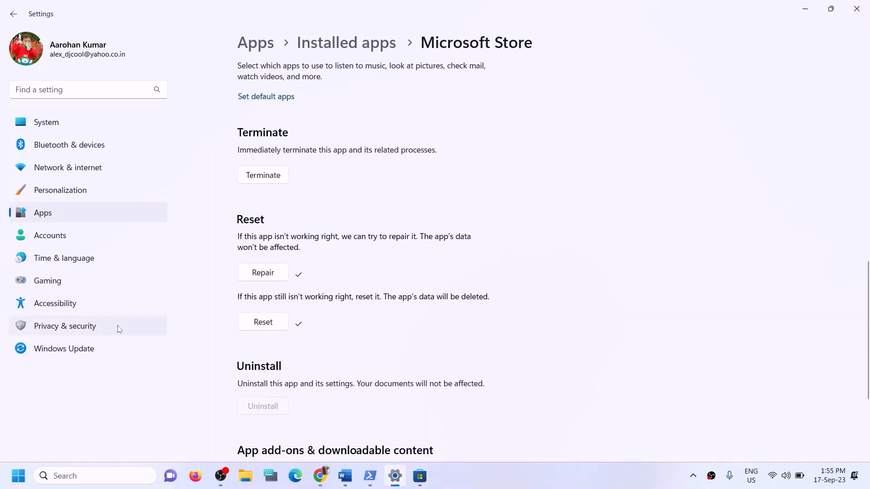
pyautogui.click(78, 348)
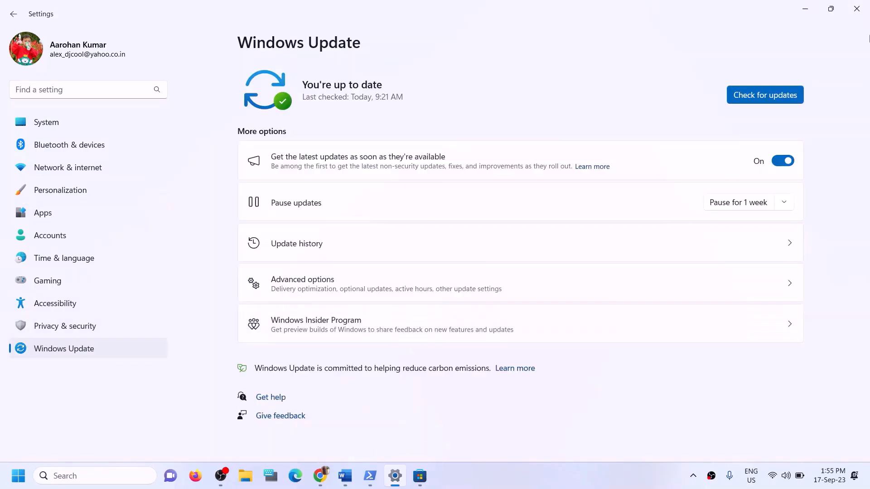
pyautogui.click(768, 92)
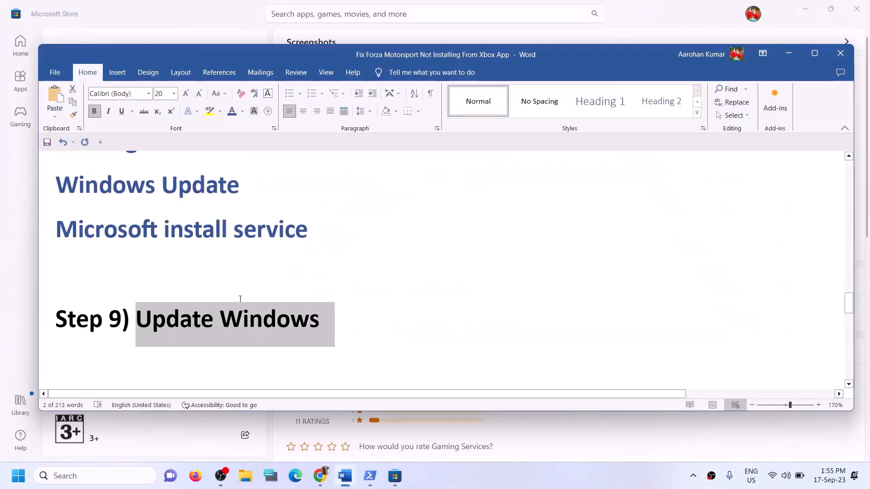
# Step: Switch to the Word guide and read the steps that follow Step 9, Update Windows
pyautogui.scroll(-3, 250, 307)
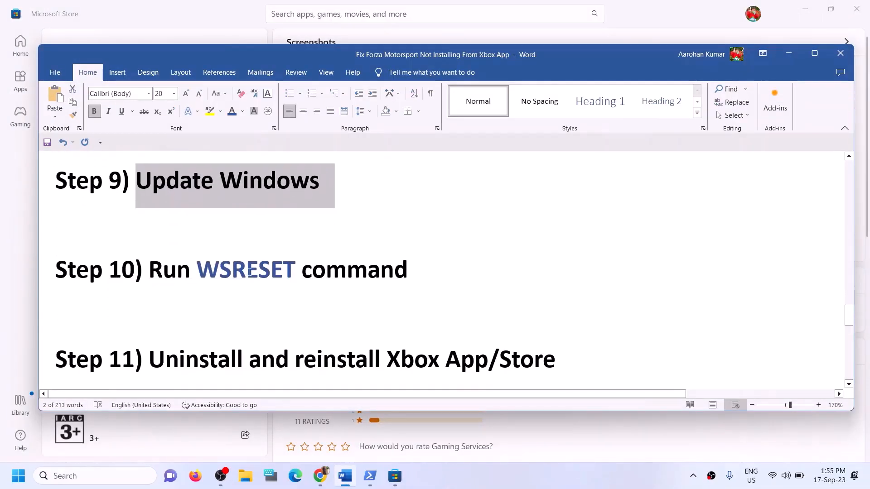
# Step: Copy WSRESET from Step 10 of the notes and run it as a command through Windows search
pyautogui.scroll(1, 250, 269)
pyautogui.doubleClick(246, 312)
pyautogui.hotkey('ctrl', 'c')
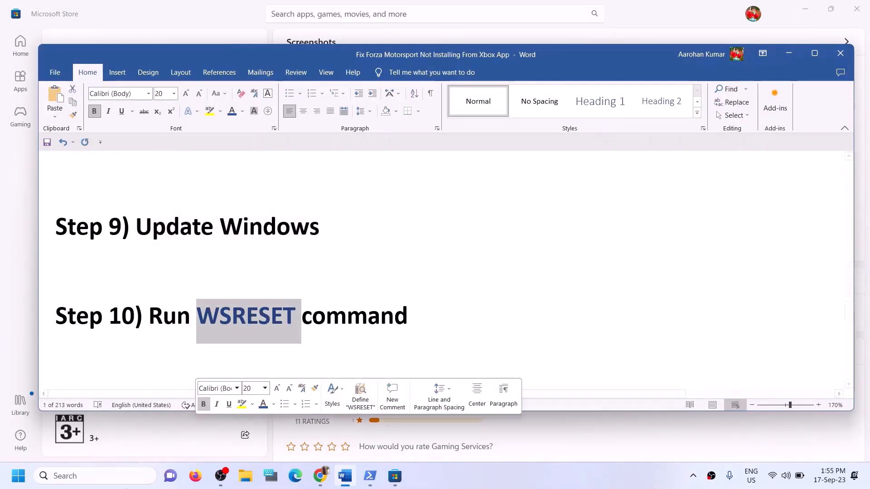
pyautogui.click(118, 483)
pyautogui.hotkey('ctrl', 'v')
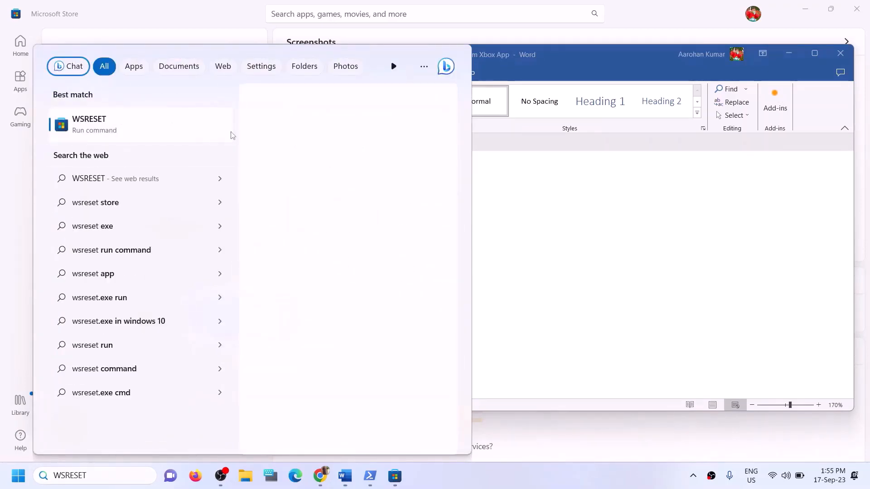
pyautogui.press('Return')
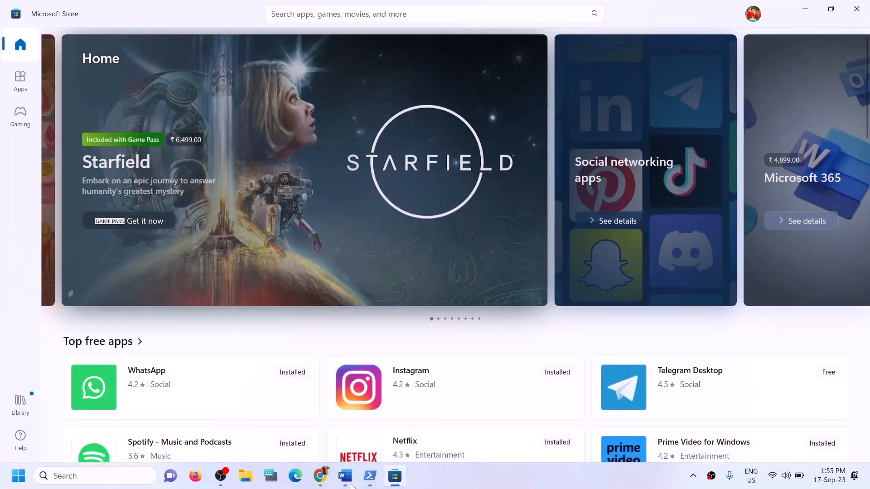
# Step: Return to the Word notes and review Step 11 on uninstalling and reinstalling the Xbox app and Store
pyautogui.click(352, 484)
pyautogui.doubleClick(247, 321)
pyautogui.scroll(-3, 246, 327)
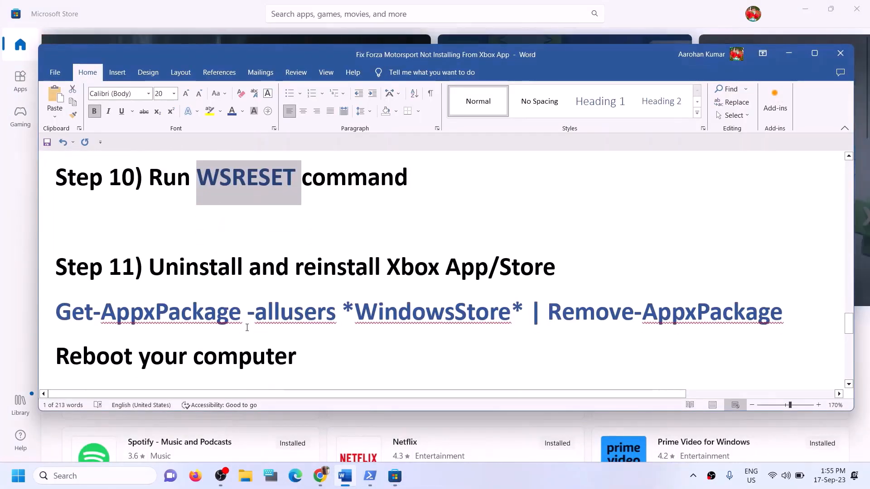
pyautogui.scroll(-1, 247, 326)
pyautogui.moveTo(374, 213); pyautogui.dragTo(304, 272)
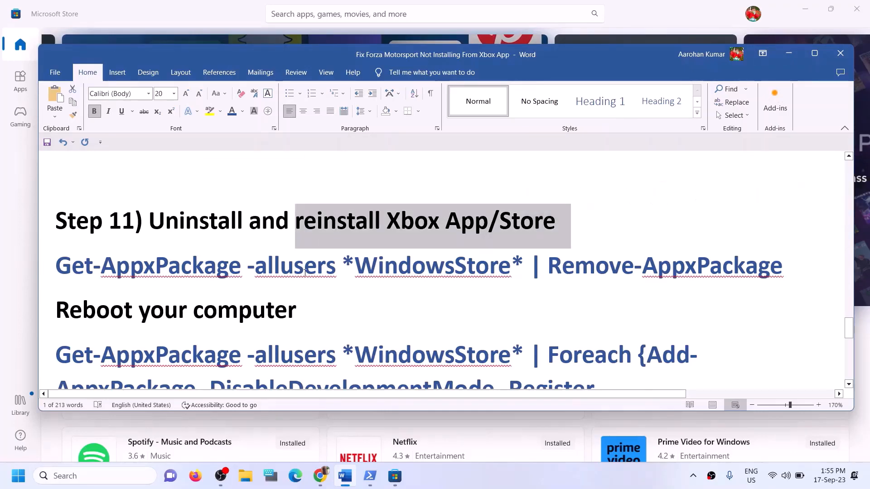
pyautogui.click(101, 272)
pyautogui.scroll(-1, 402, 287)
pyautogui.scroll(1, 403, 290)
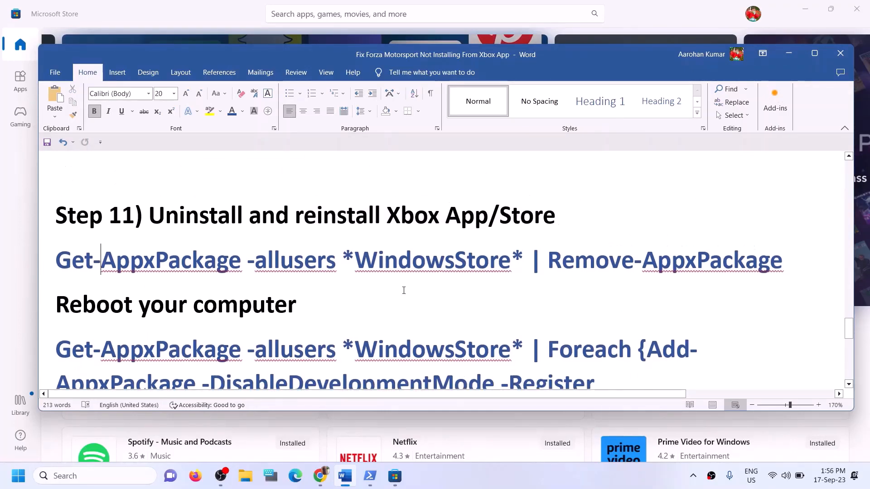
# Step: Search Windows for xbox and uninstall the Xbox app
pyautogui.click(89, 475)
pyautogui.write('xbo')
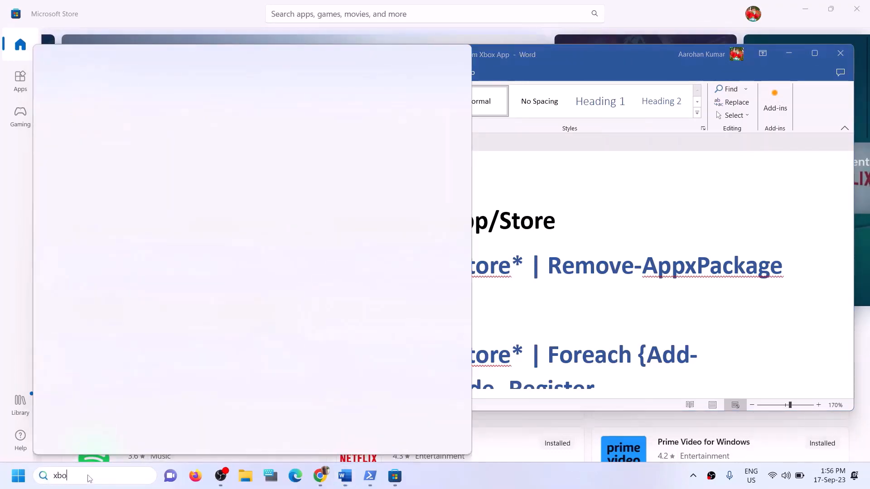
pyautogui.write('x')
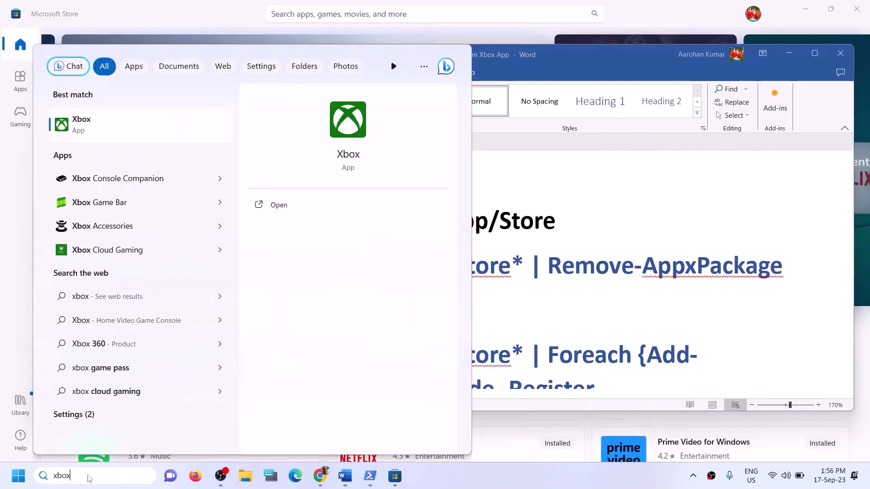
pyautogui.rightClick(104, 138)
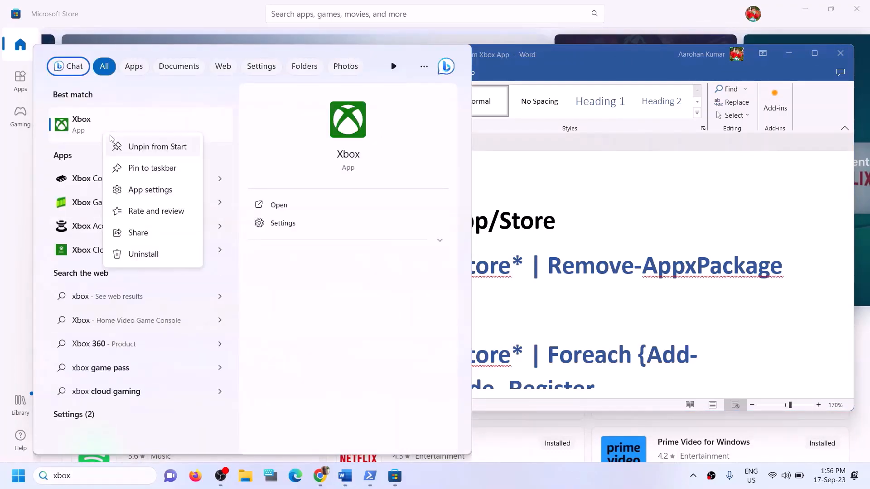
pyautogui.click(155, 256)
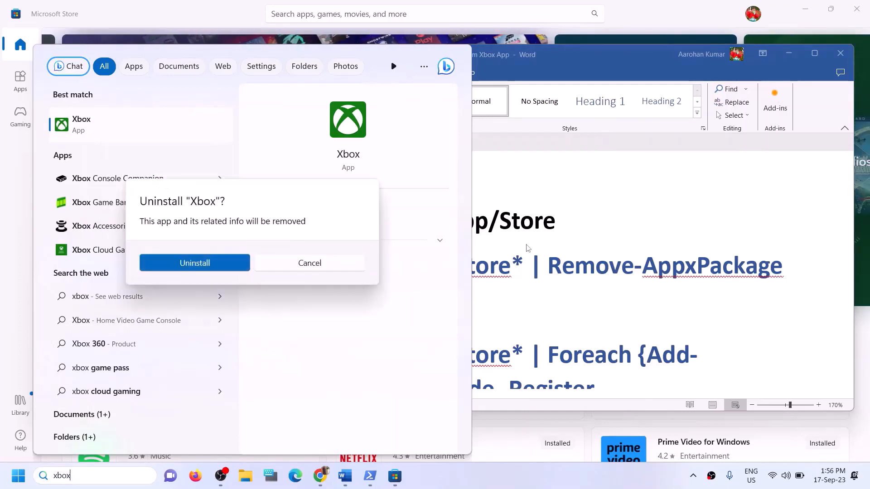
pyautogui.click(183, 267)
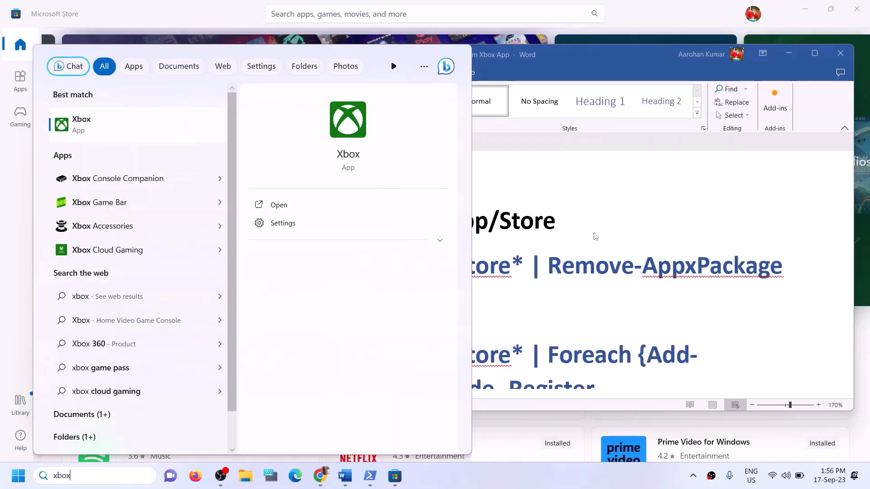
# Step: Copy the command Get-AppxPackage -allusers *WindowsStore* | Remove-AppxPackage from Step 11 of the Word notes
pyautogui.click(521, 210)
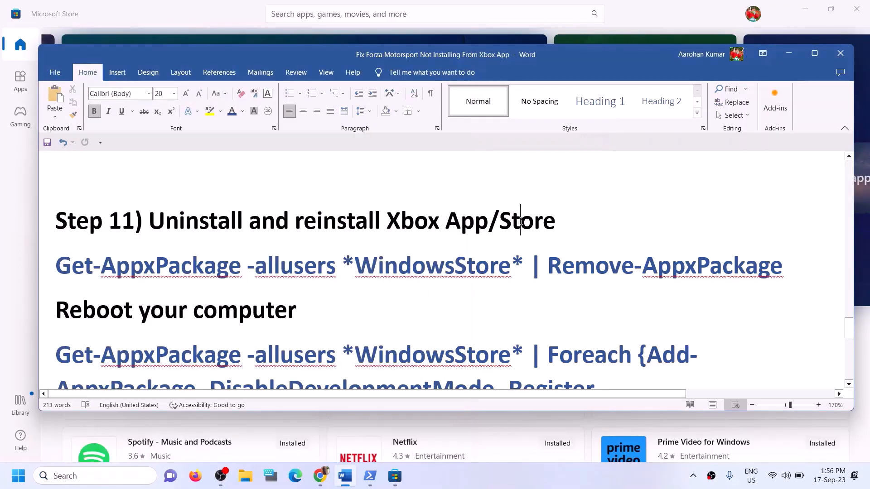
pyautogui.tripleClick(374, 259)
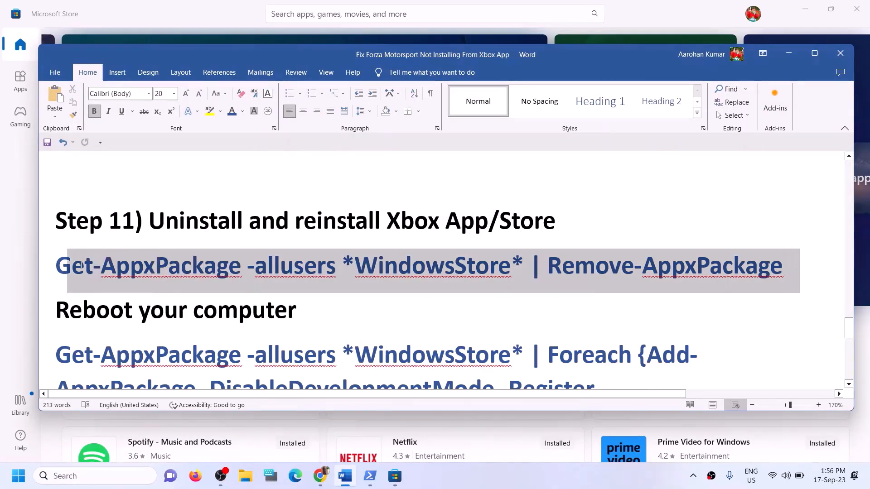
pyautogui.rightClick(101, 268)
pyautogui.click(137, 309)
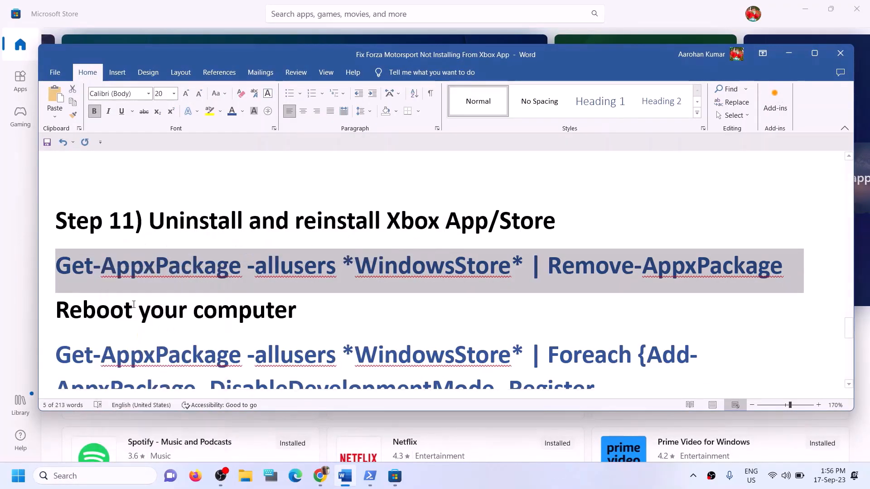
# Step: Search Windows for powershell, open Windows PowerShell as administrator and run the copied Remove-AppxPackage command
pyautogui.click(118, 482)
pyautogui.write('po')
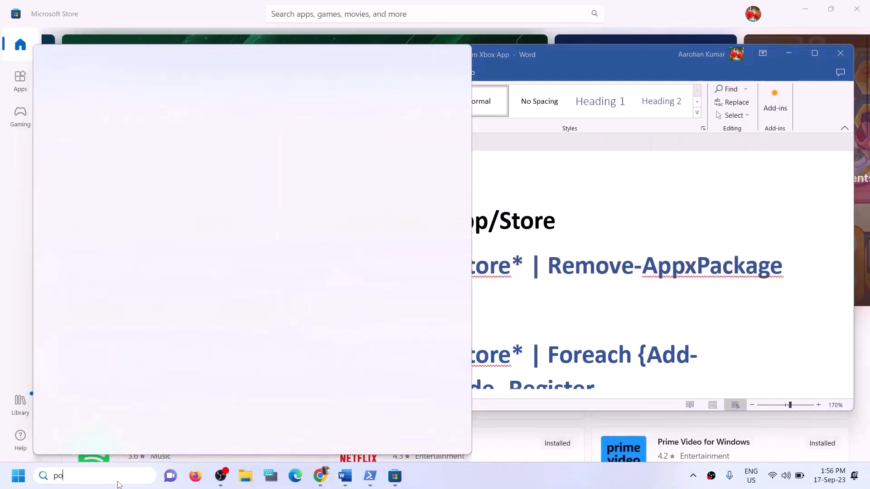
pyautogui.write('wershell')
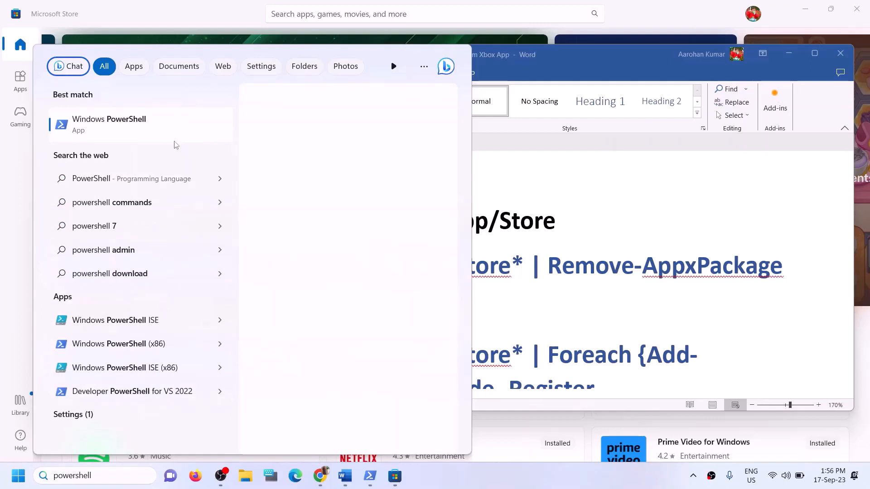
pyautogui.rightClick(164, 129)
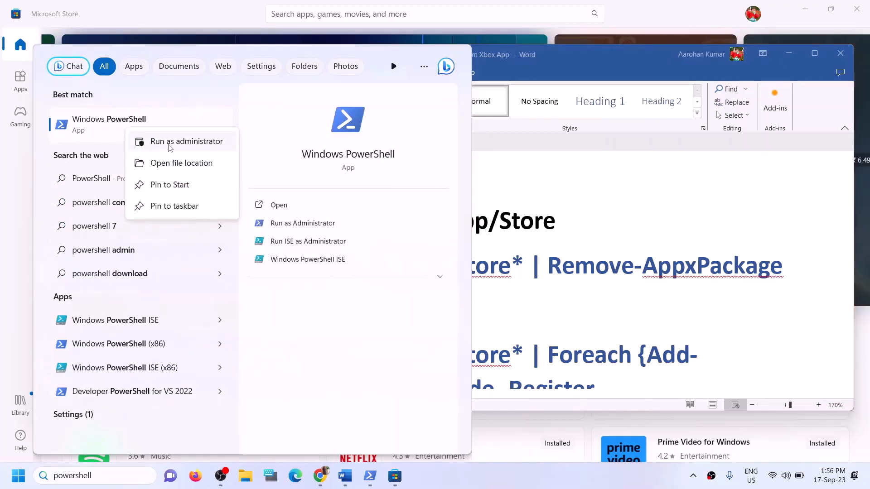
pyautogui.click(169, 145)
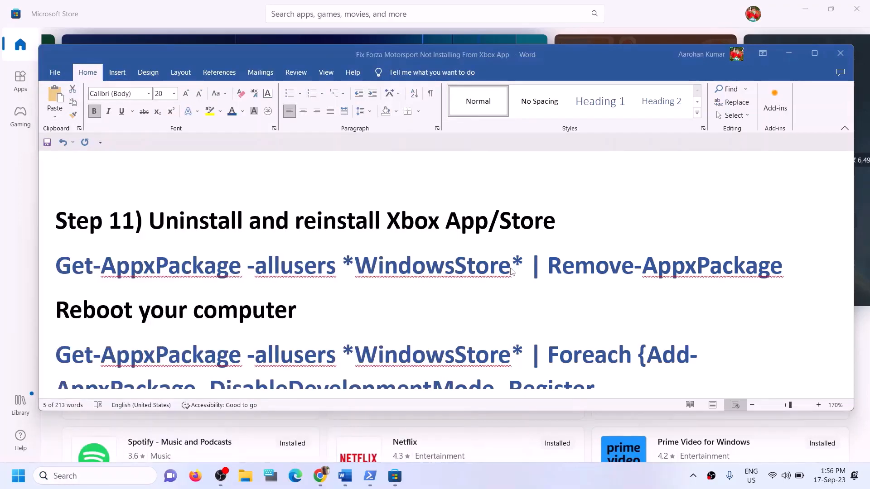
pyautogui.click(392, 330)
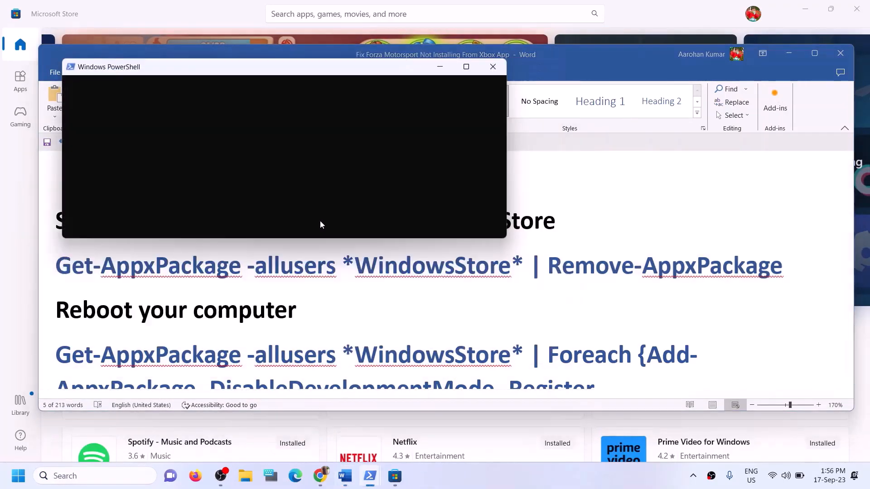
pyautogui.rightClick(320, 222)
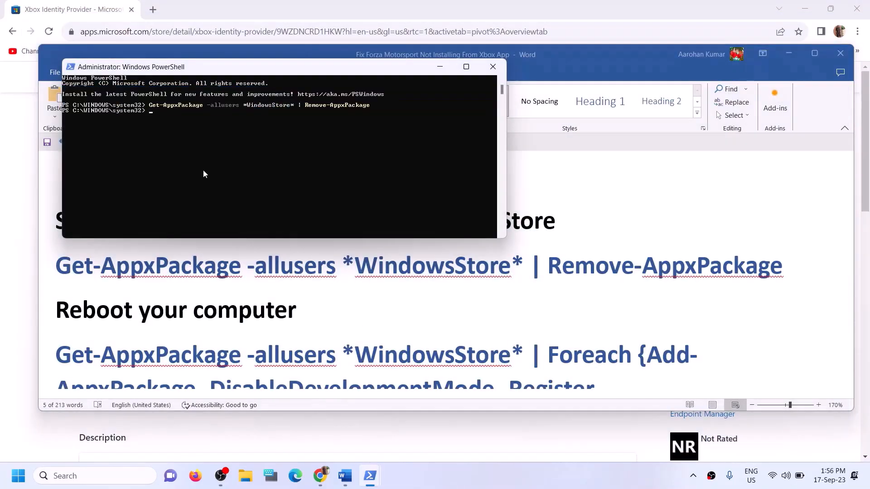
# Step: Copy from the Word notes: Get-AppxPackage -allusers *WindowsStore* | Foreach {Add-AppxPackage -DisableDevelopmentMode -Register “$($_.InstallLocation)\AppXManifest.xml”}
pyautogui.click(343, 306)
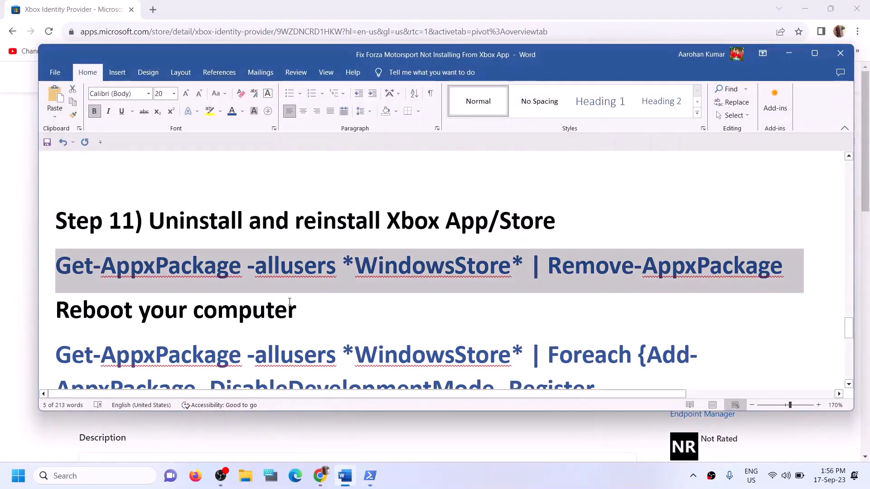
pyautogui.scroll(-1, 291, 305)
pyautogui.moveTo(78, 257); pyautogui.dragTo(321, 259)
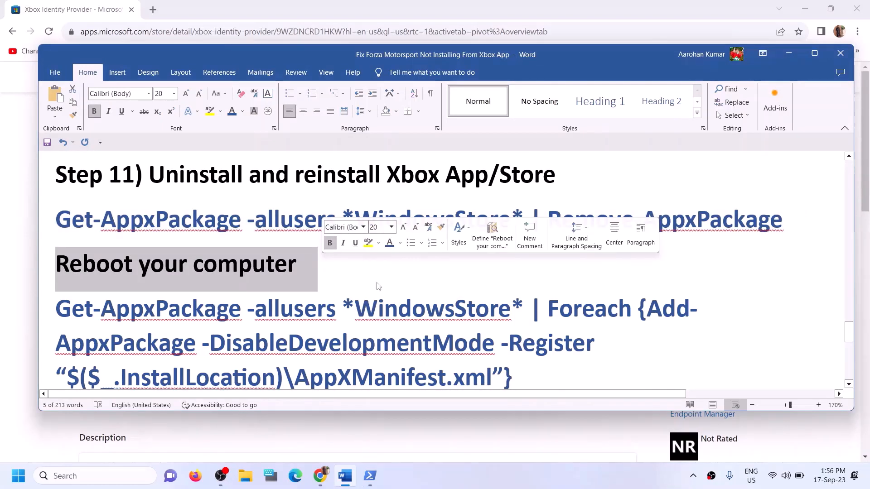
pyautogui.scroll(-1, 498, 317)
pyautogui.moveTo(524, 331); pyautogui.dragTo(68, 267)
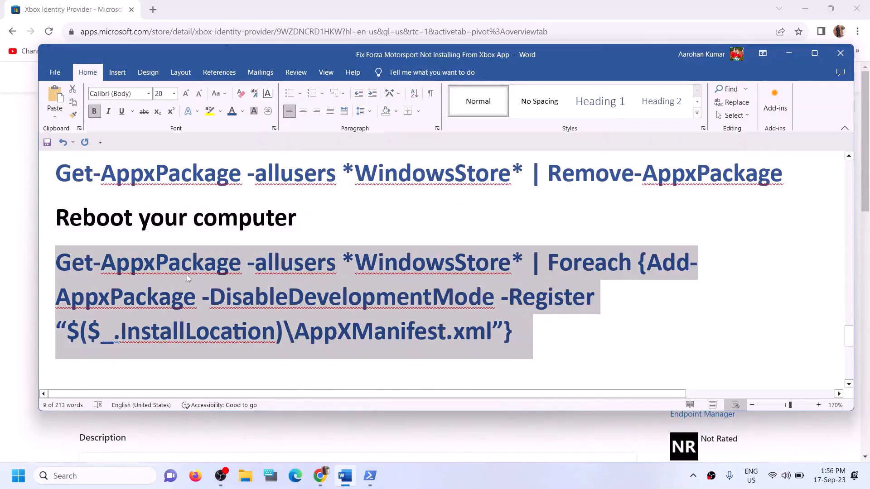
pyautogui.moveTo(373, 479)
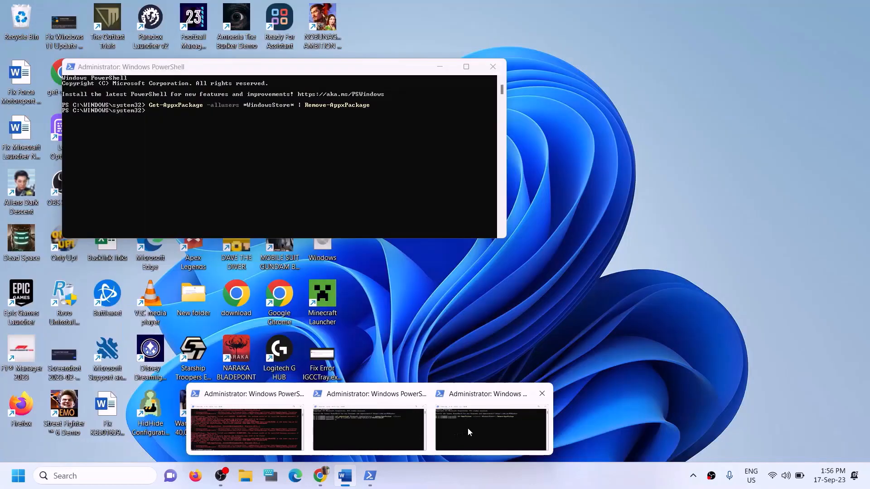
pyautogui.click(468, 427)
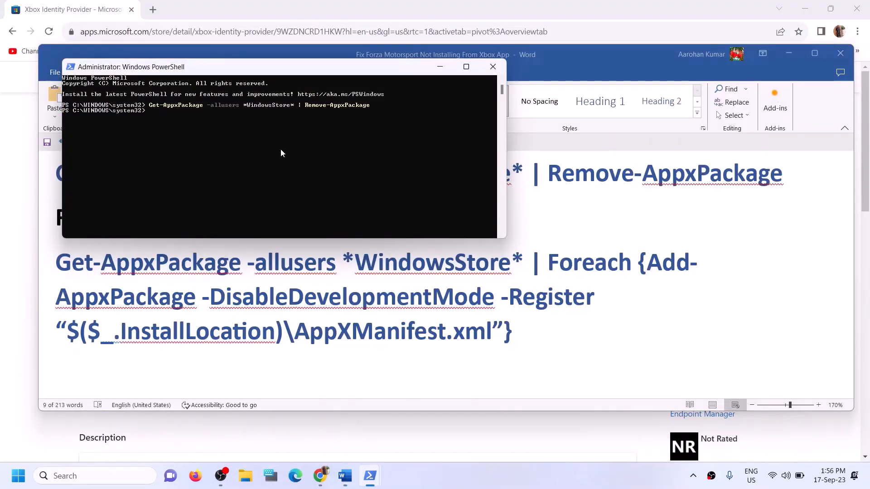
pyautogui.hotkey('alt', 'Tab')
pyautogui.moveTo(96, 220); pyautogui.dragTo(318, 223)
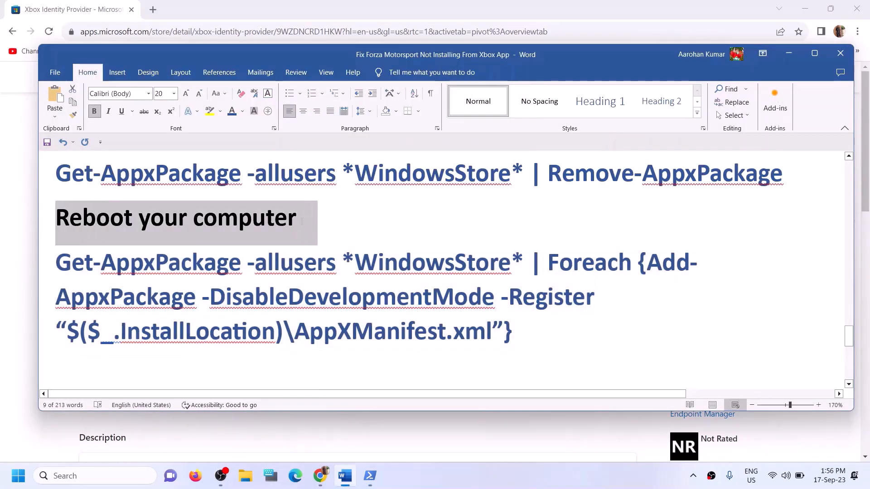
# Step: Switch to the administrator PowerShell window holding the Remove-AppxPackage command and run the copied Add-AppxPackage re-registration command there
pyautogui.click(364, 478)
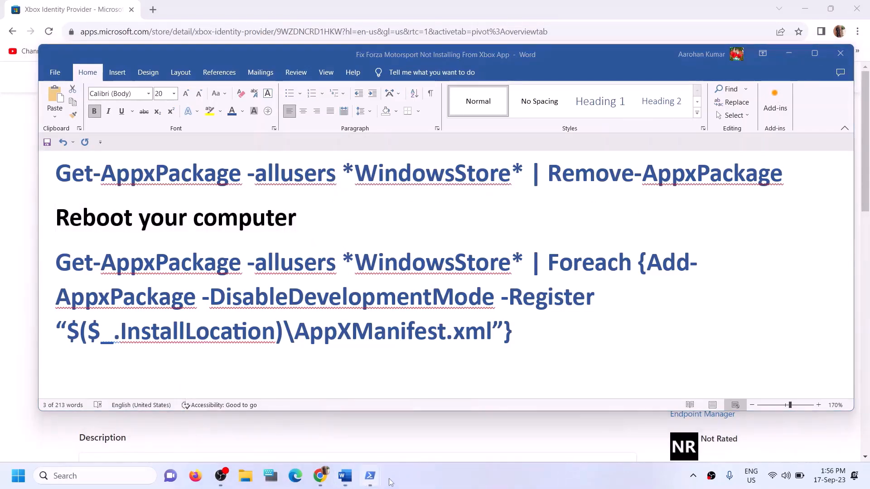
pyautogui.click(466, 425)
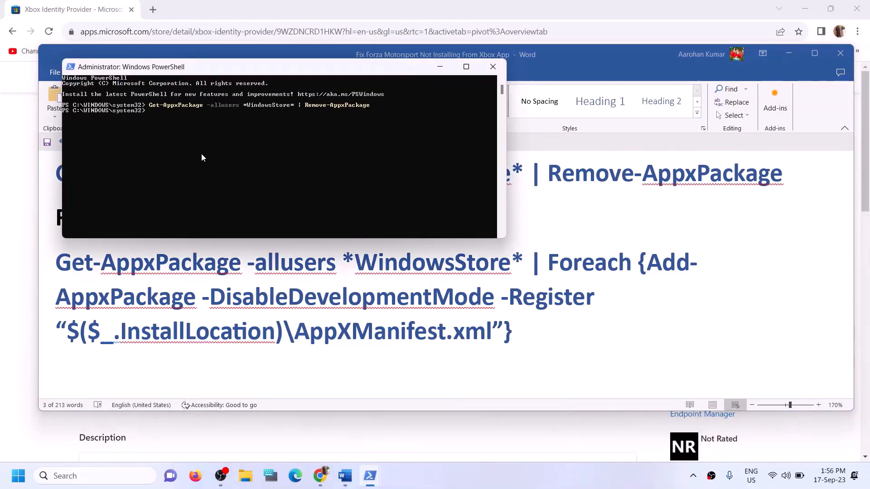
pyautogui.rightClick(173, 136)
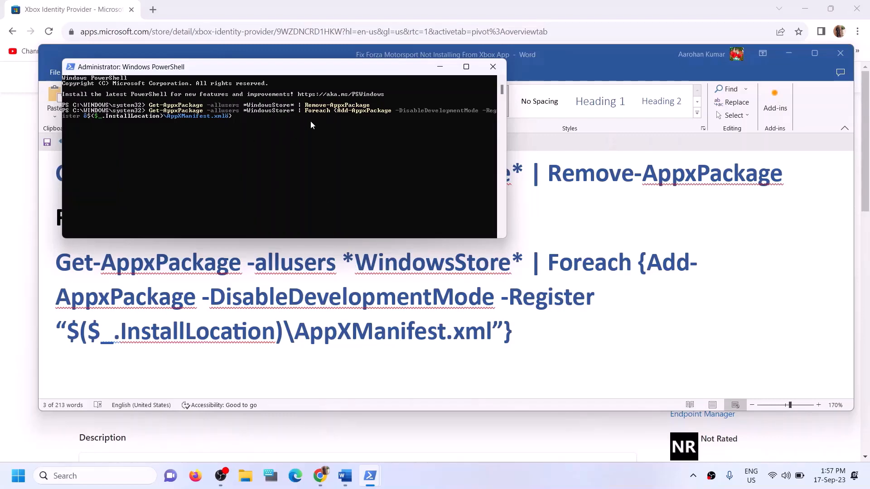
pyautogui.press('Return')
pyautogui.click(85, 476)
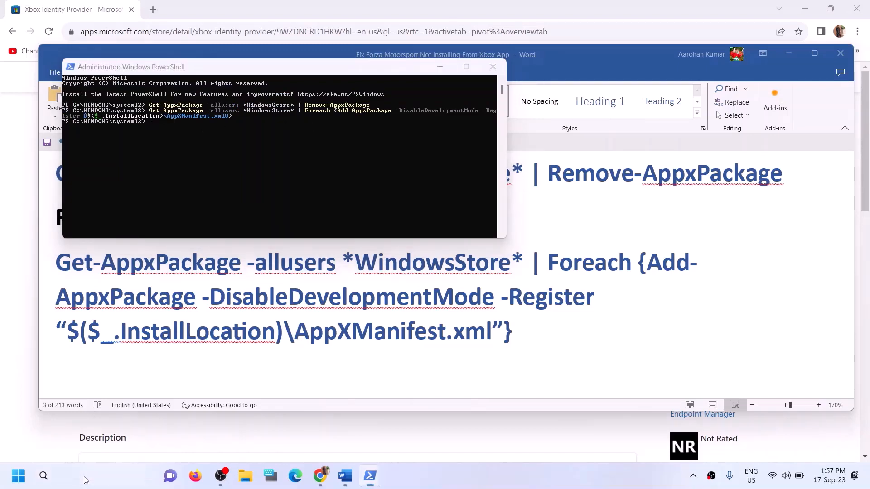
pyautogui.write('store')
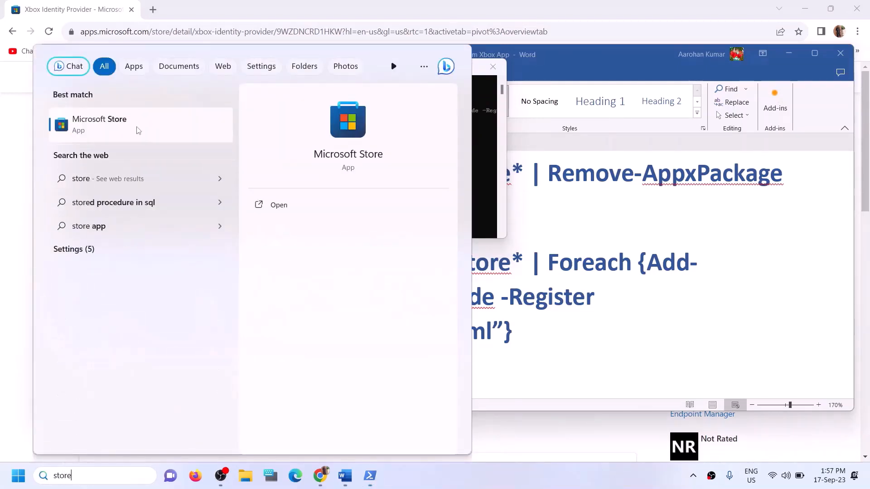
pyautogui.click(567, 327)
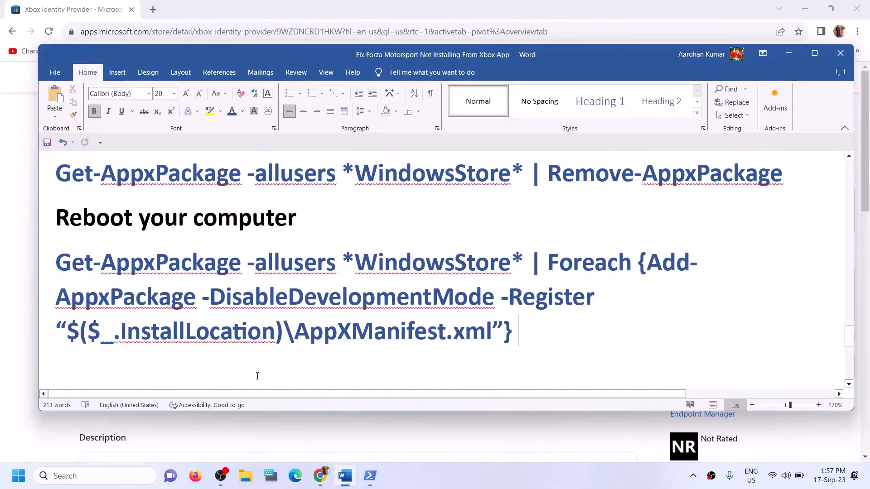
# Step: Search Windows for store, open Microsoft Store and maximize its window
pyautogui.click(108, 473)
pyautogui.write('stor')
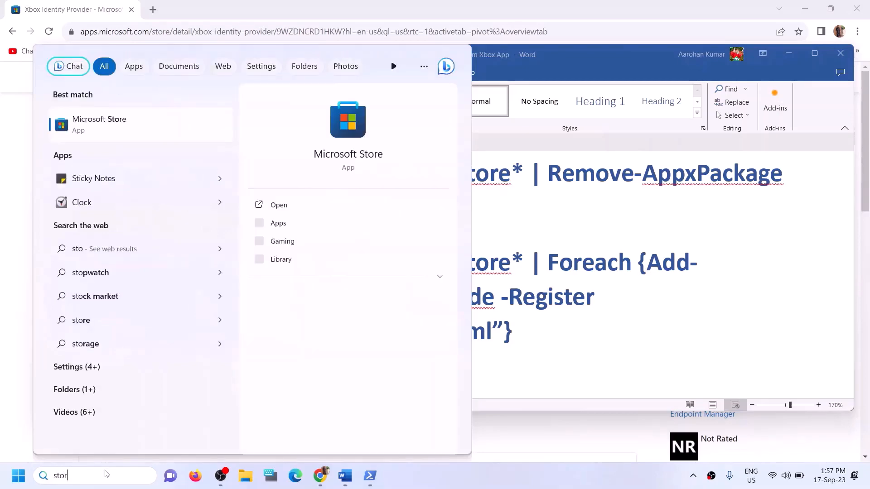
pyautogui.write('e')
pyautogui.click(361, 122)
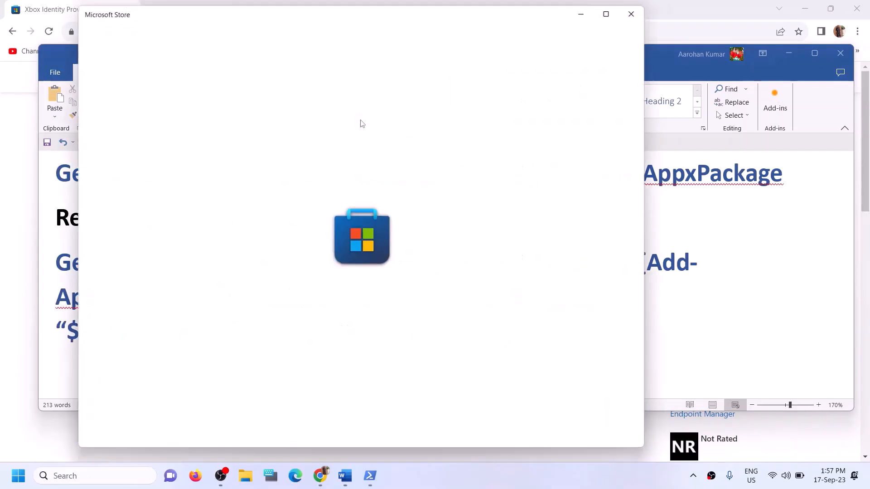
pyautogui.click(612, 10)
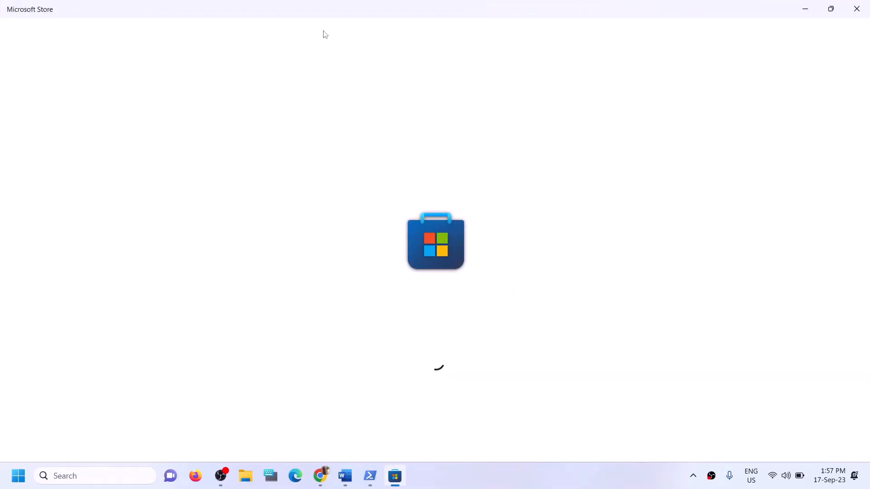
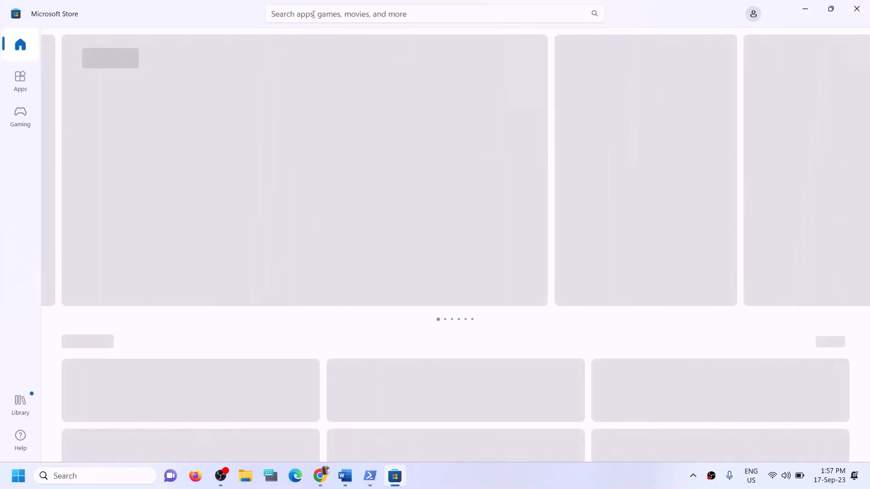
# Step: Search the Store for xbox, open the Xbox app page, start its installation and allow the changes to the device
pyautogui.click(314, 14)
pyautogui.write('x')
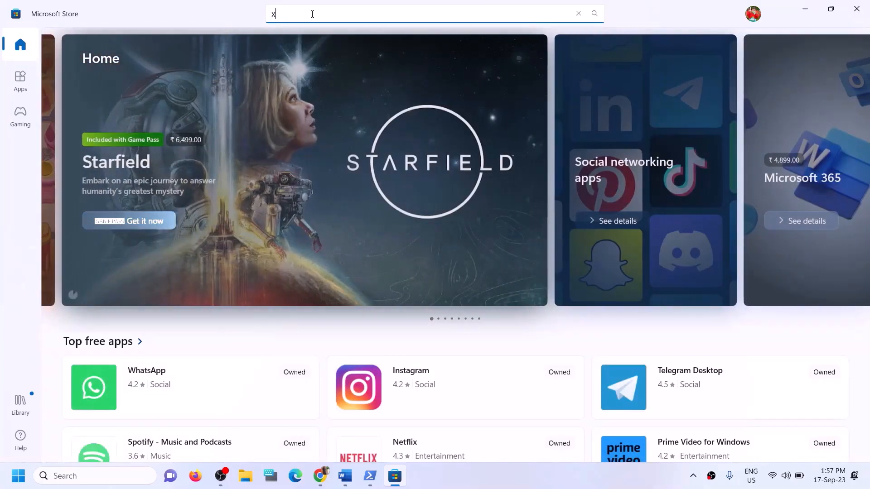
pyautogui.write('box')
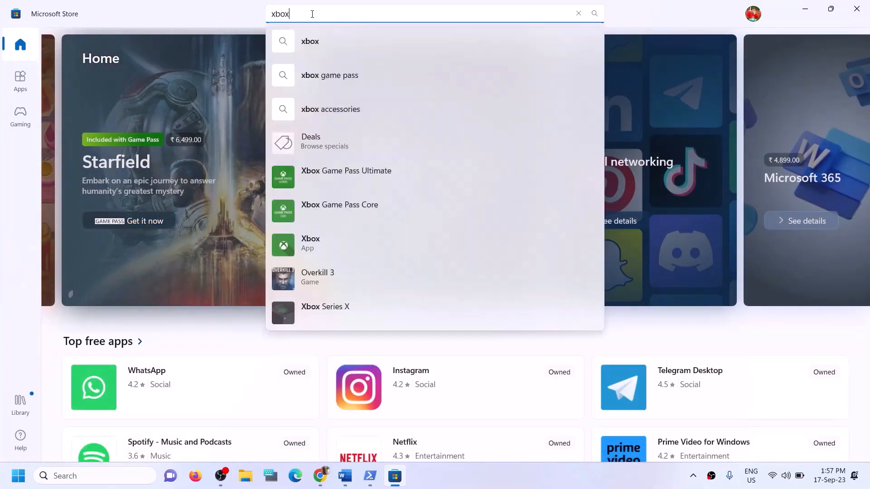
pyautogui.click(319, 239)
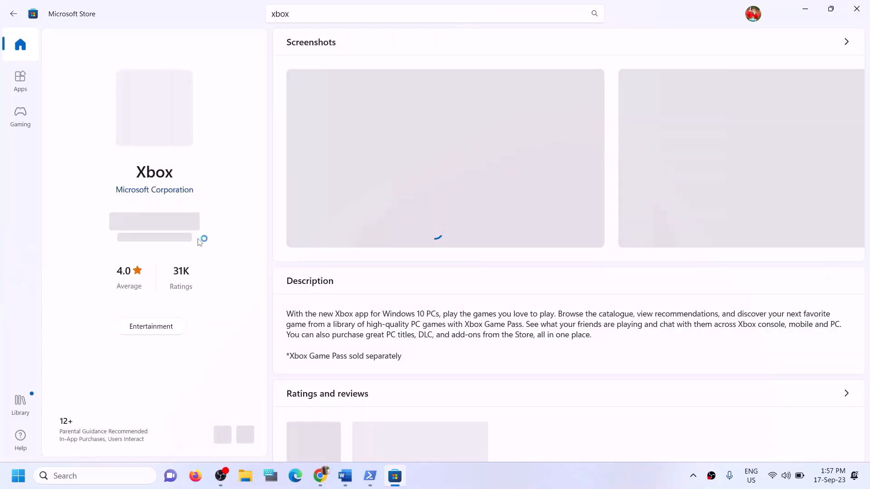
pyautogui.click(168, 229)
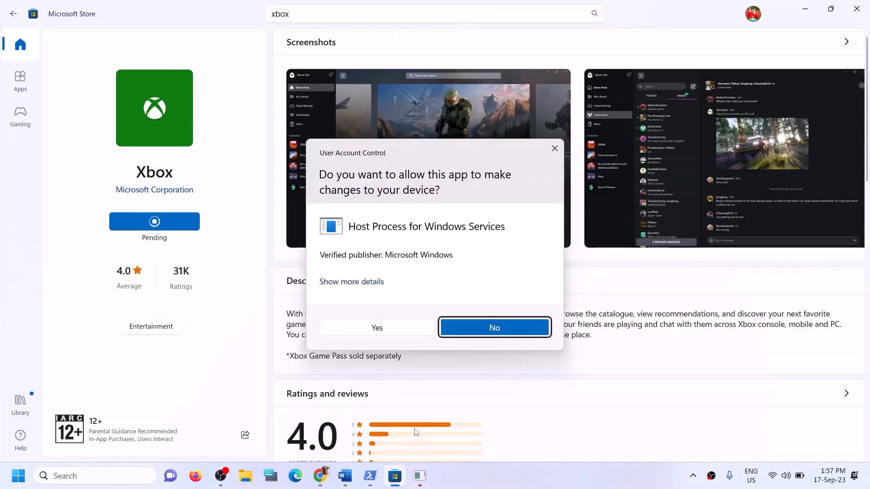
pyautogui.click(369, 323)
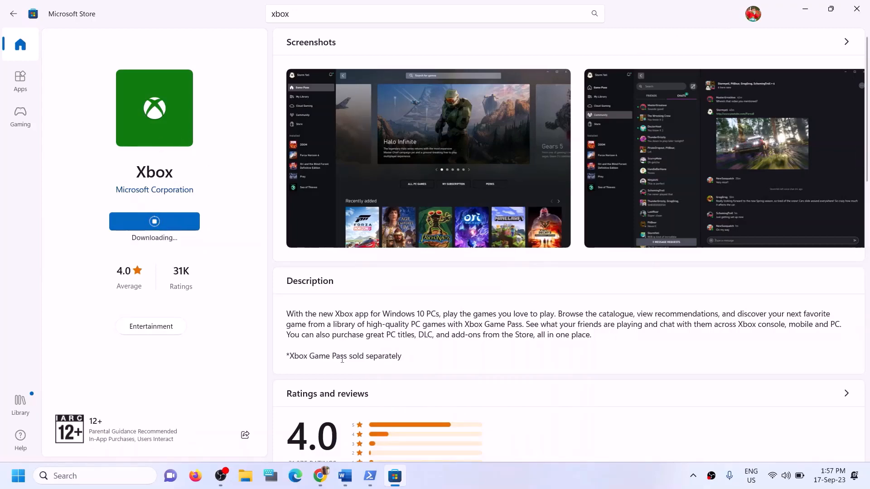
# Step: Switch to the Word notes and read Step 12 about installing to the C drive or a different drive
pyautogui.click(353, 475)
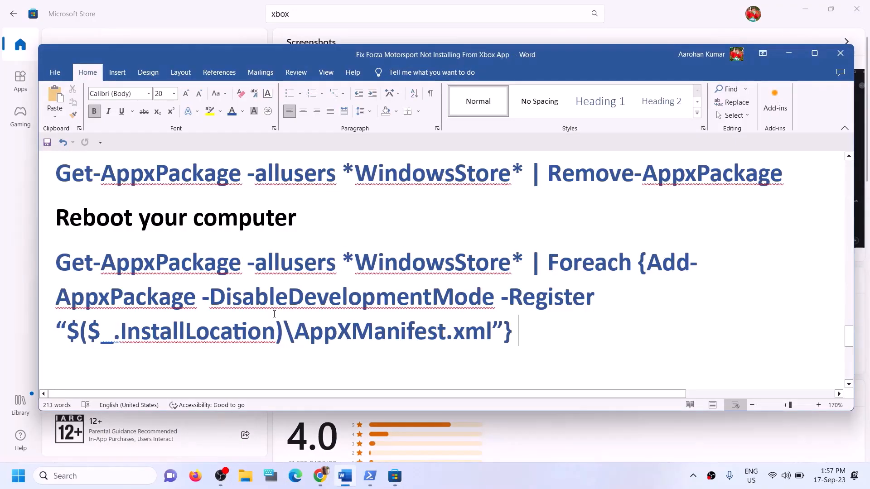
pyautogui.scroll(-4, 274, 313)
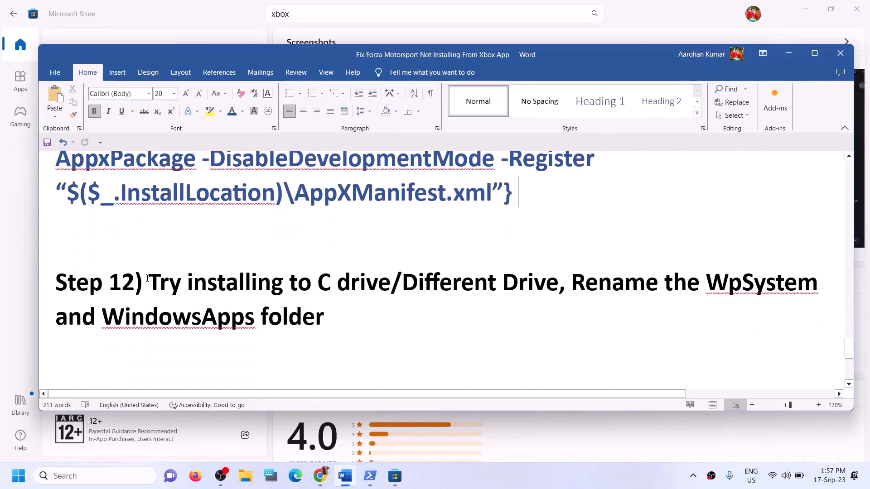
pyautogui.moveTo(148, 278); pyautogui.dragTo(390, 285)
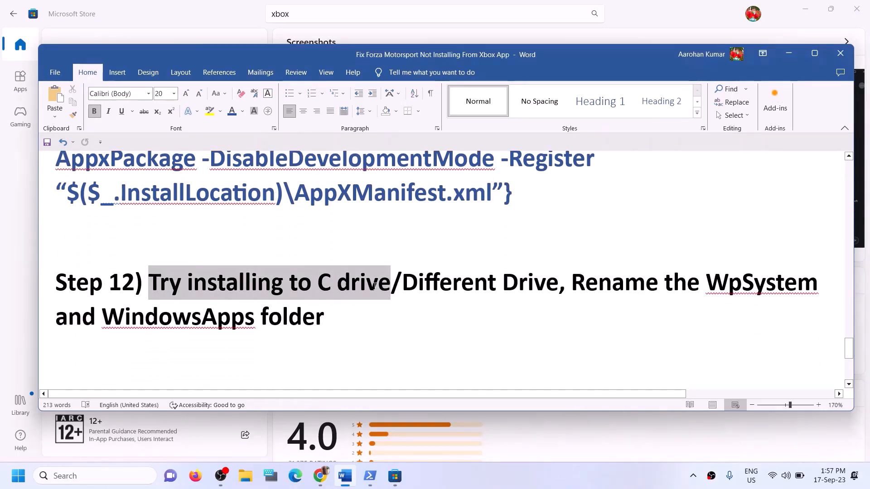
pyautogui.click(418, 290)
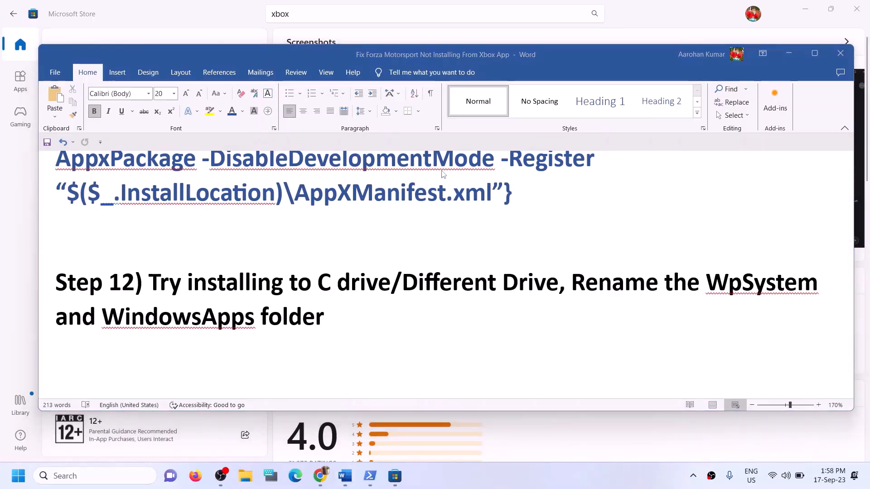
# Step: Open Windows Settings
pyautogui.press('super+e')
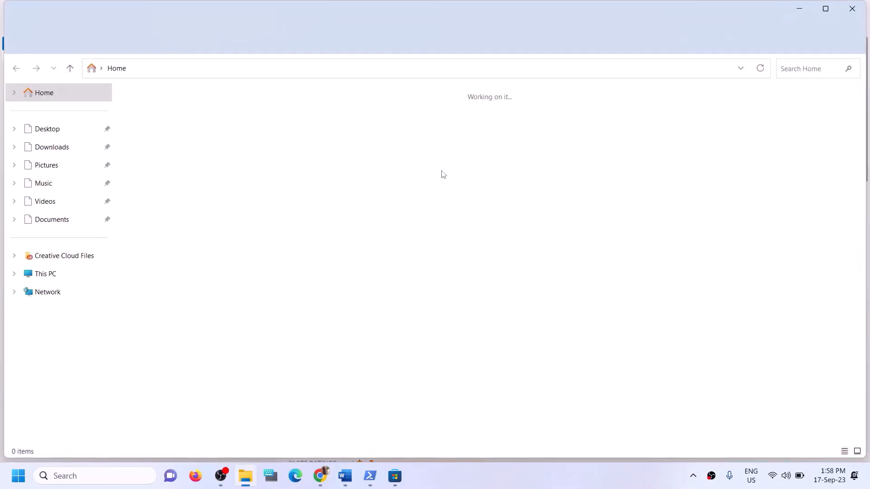
pyautogui.click(859, 15)
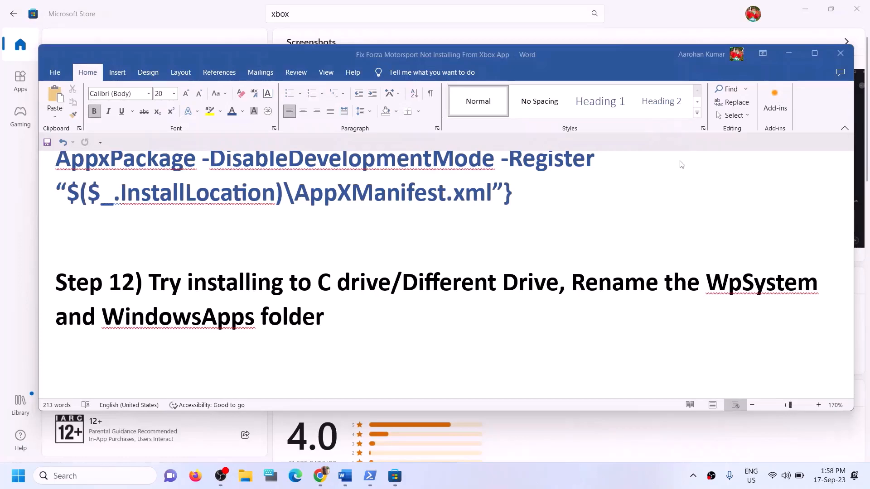
pyautogui.press('super+i')
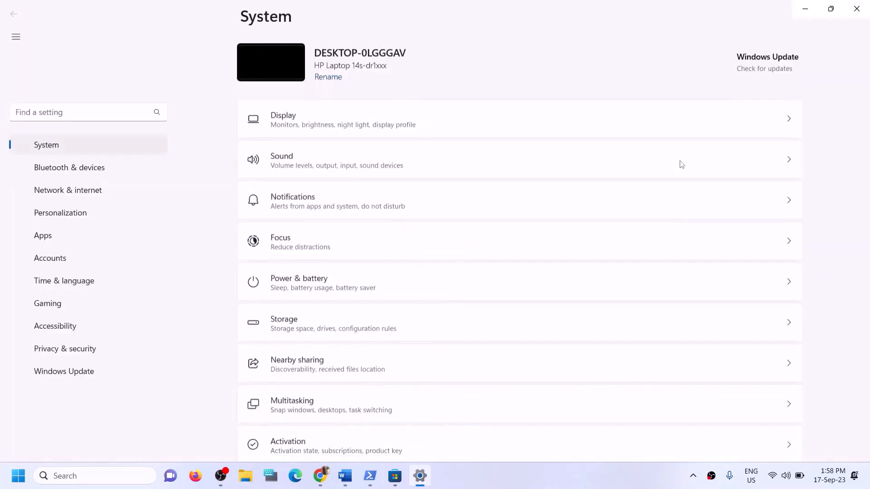
pyautogui.click(61, 220)
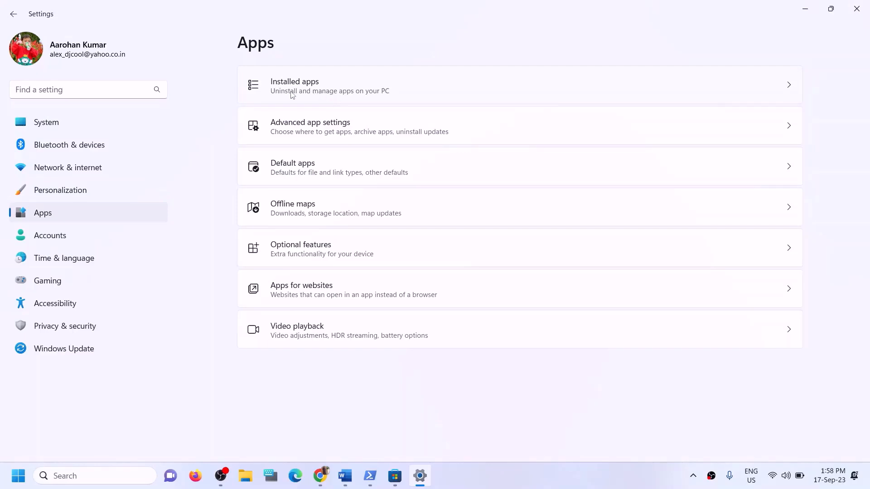
pyautogui.click(330, 134)
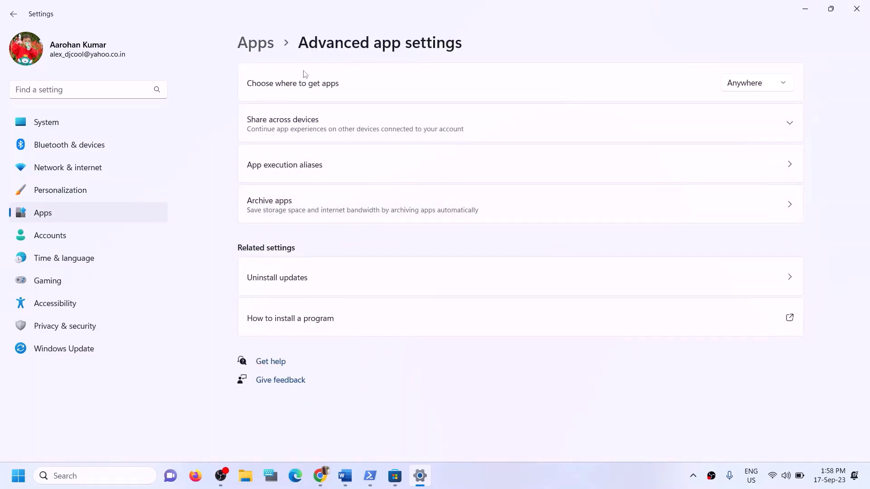
pyautogui.click(256, 44)
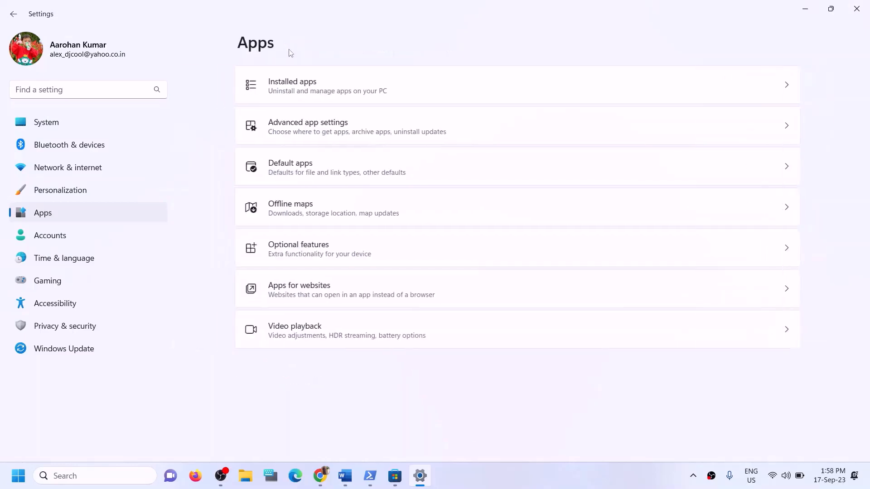
pyautogui.click(288, 90)
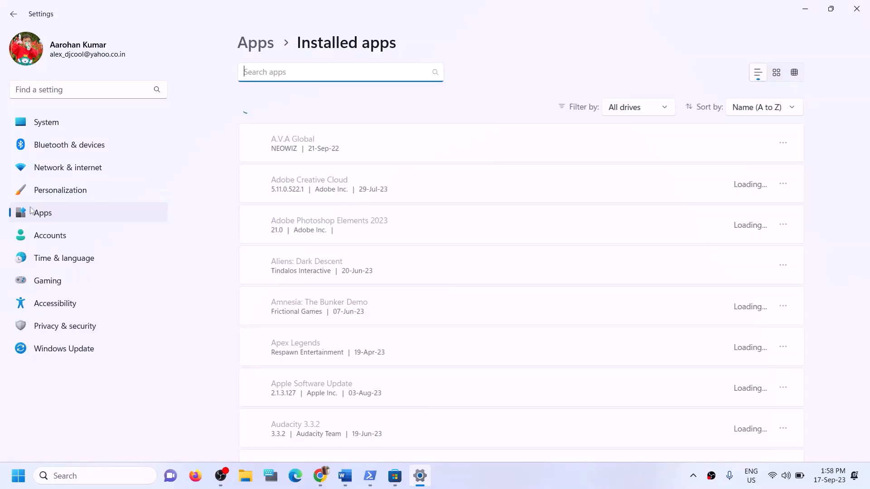
# Step: Open the advanced storage page for where new content is saved and check which drives are offered for new apps
pyautogui.click(49, 128)
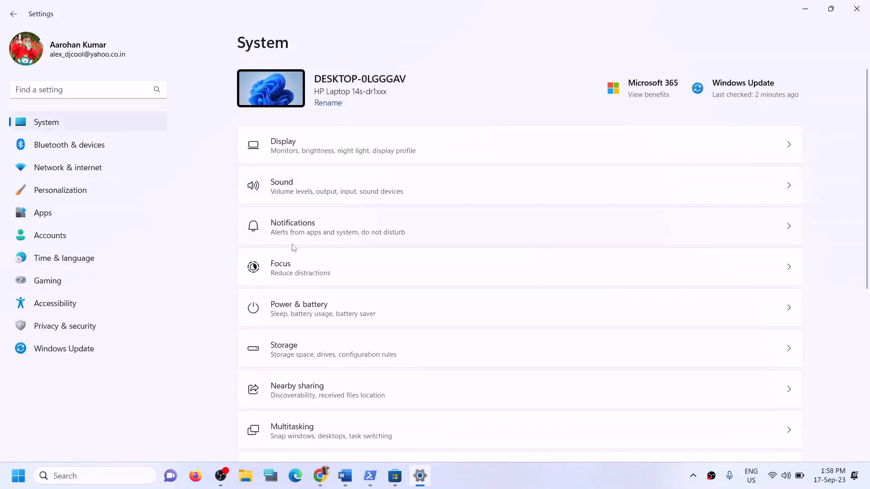
pyautogui.scroll(-5, 330, 161)
pyautogui.click(310, 169)
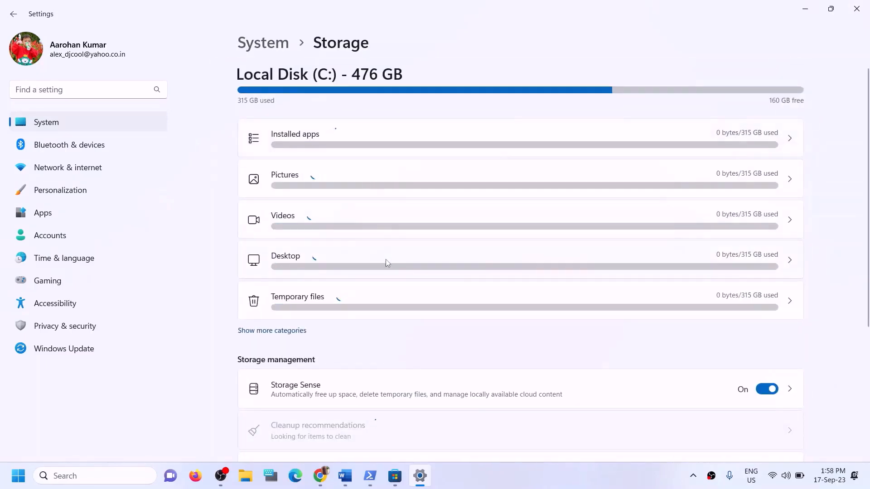
pyautogui.scroll(-4, 385, 262)
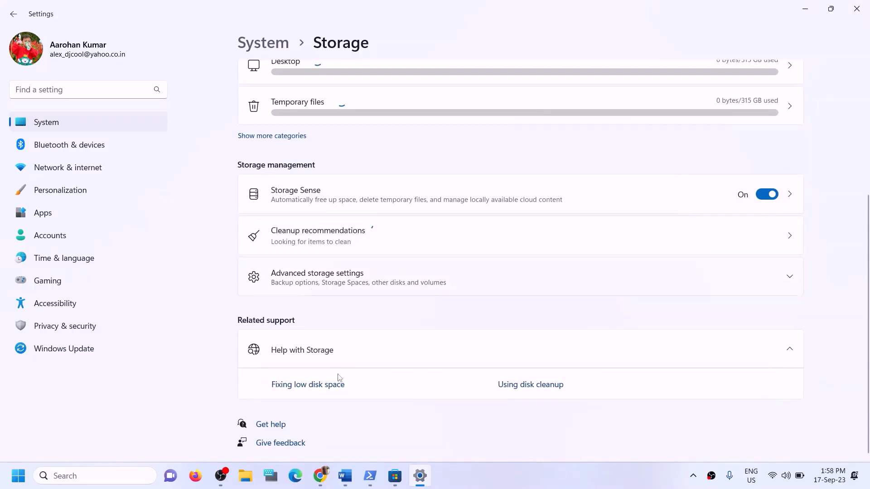
pyautogui.click(332, 275)
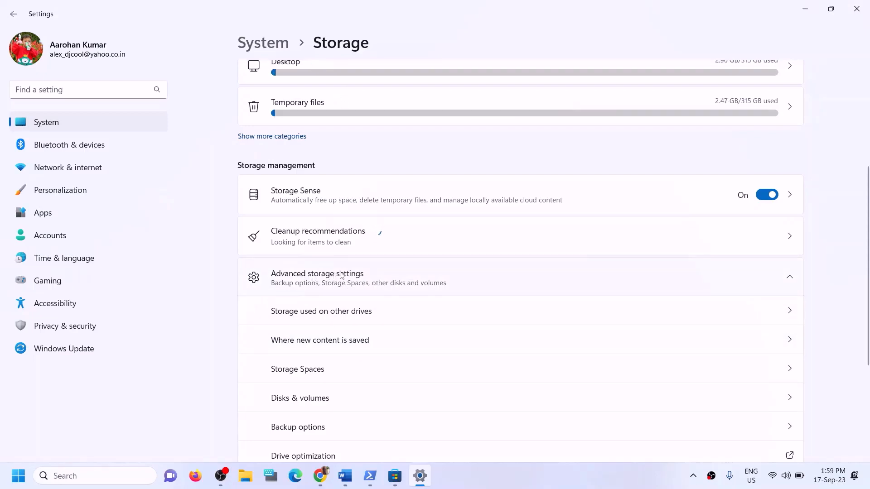
pyautogui.scroll(-1, 342, 275)
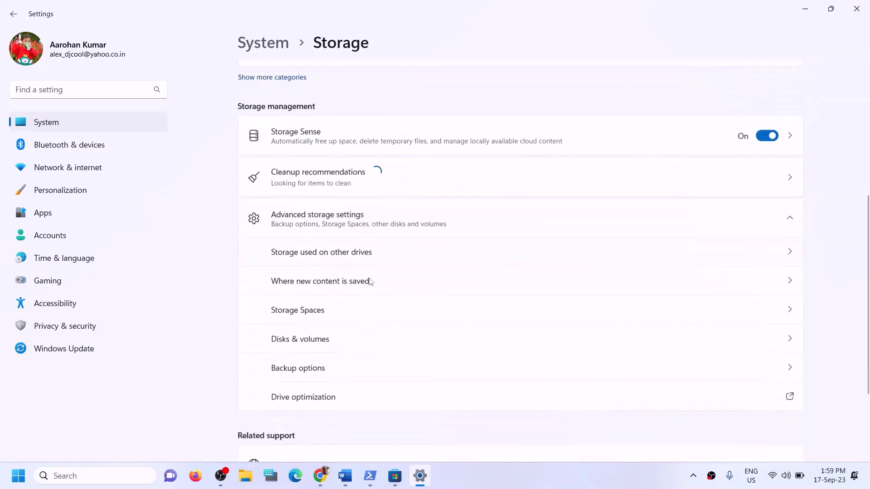
pyautogui.click(313, 285)
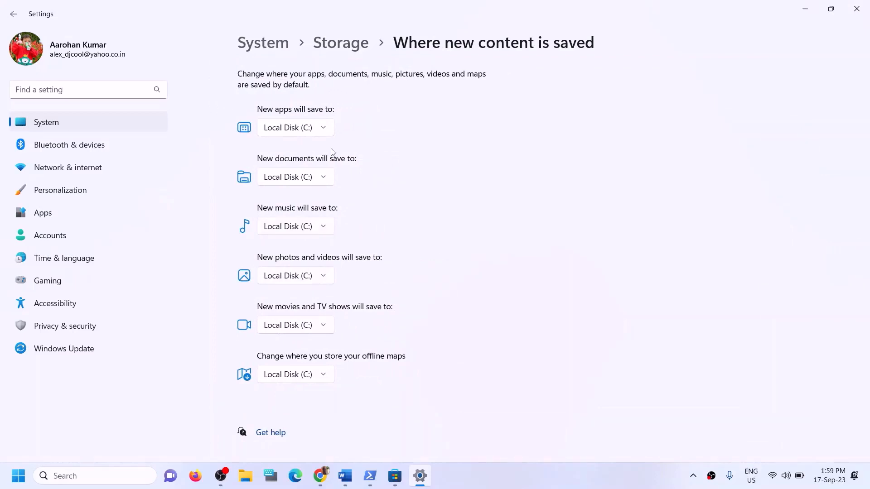
pyautogui.click(328, 135)
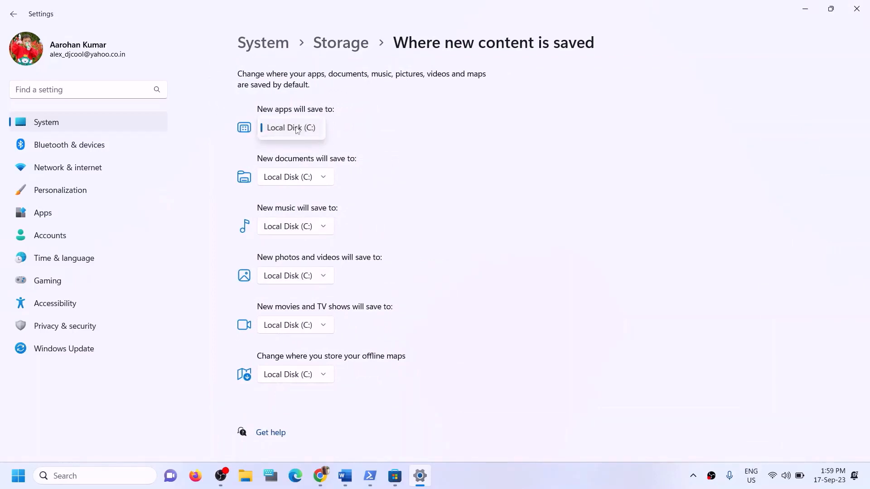
pyautogui.click(351, 118)
# Step: Reread the advice "Try installing to C drive" in Step 12 of the Word notes and return to Settings
pyautogui.click(345, 476)
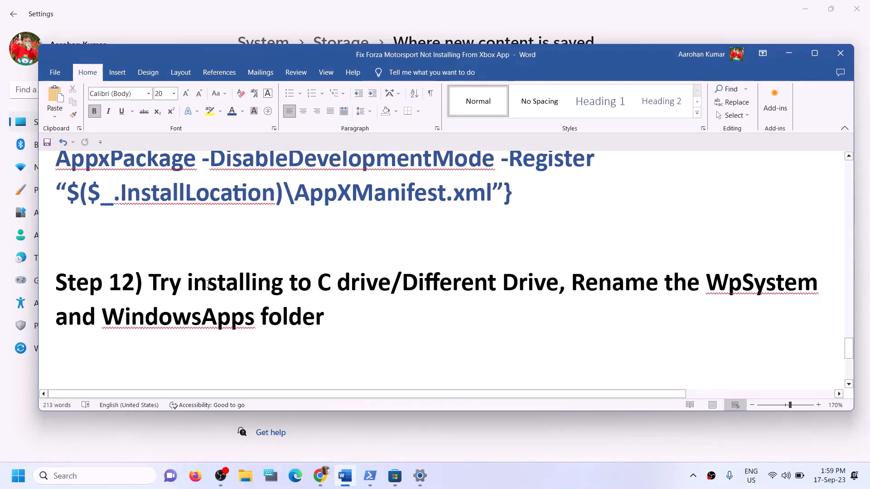
pyautogui.moveTo(166, 280); pyautogui.dragTo(371, 278)
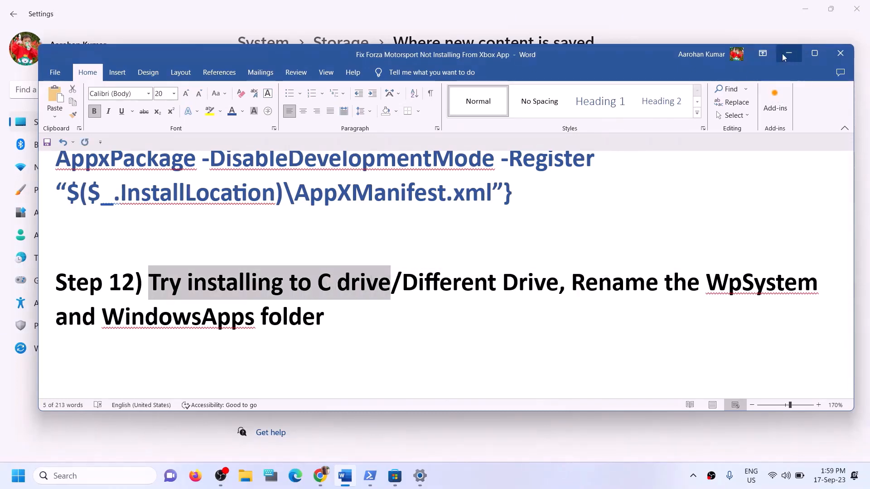
pyautogui.click(787, 53)
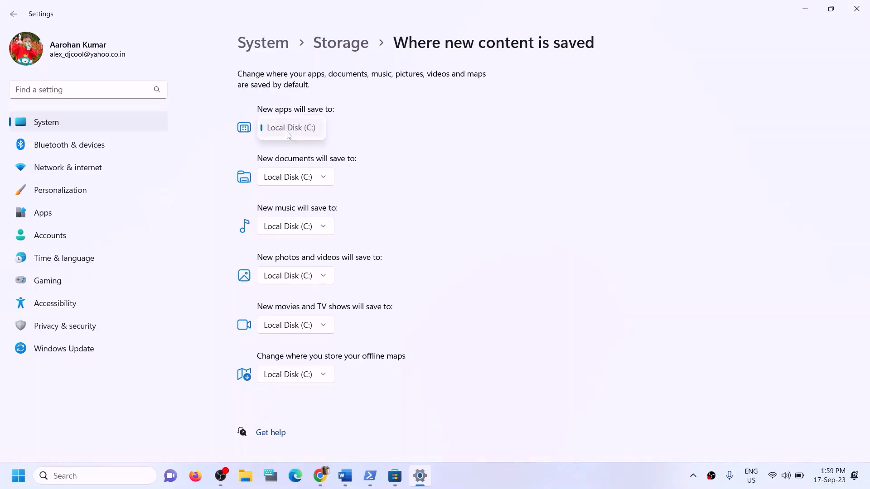
# Step: Check the drive options for the save location of new apps without changing the selection
pyautogui.click(335, 131)
pyautogui.click(368, 140)
pyautogui.click(325, 135)
pyautogui.click(567, 137)
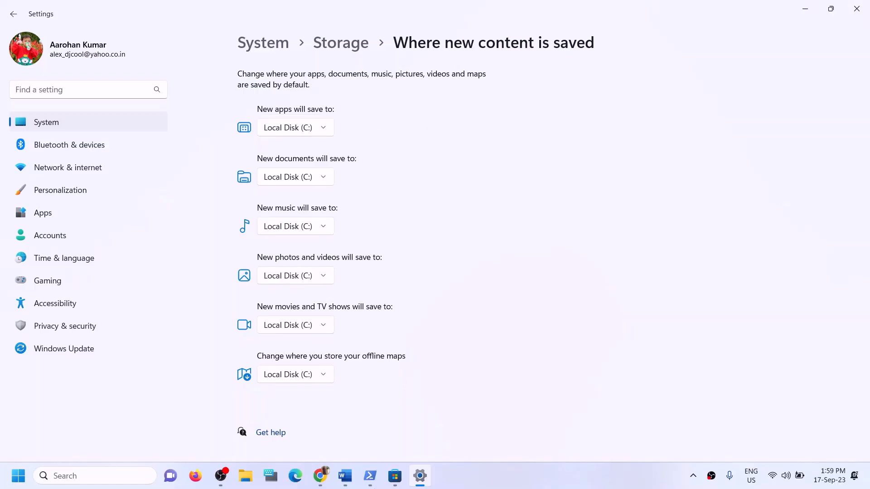
# Step: Review the C drive/Different Drive advice in Step 12 of the Word notes again, and minimize Word
pyautogui.click(354, 475)
pyautogui.click(378, 290)
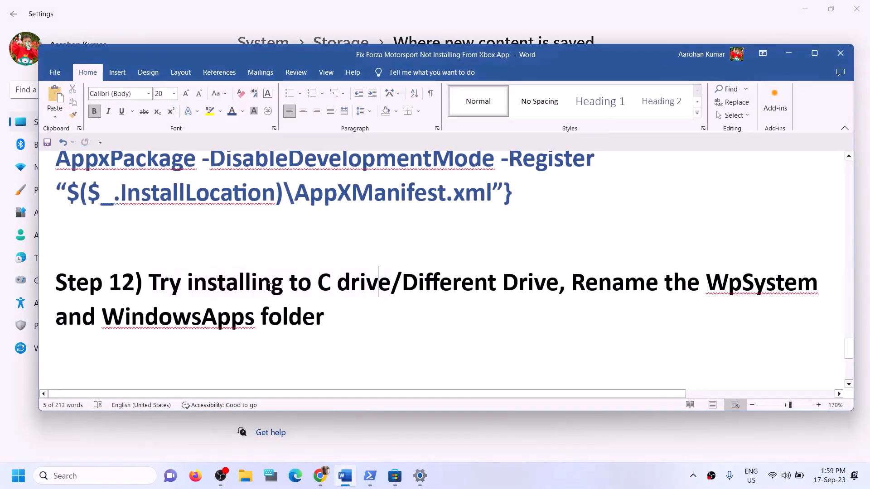
pyautogui.moveTo(169, 282); pyautogui.dragTo(392, 282)
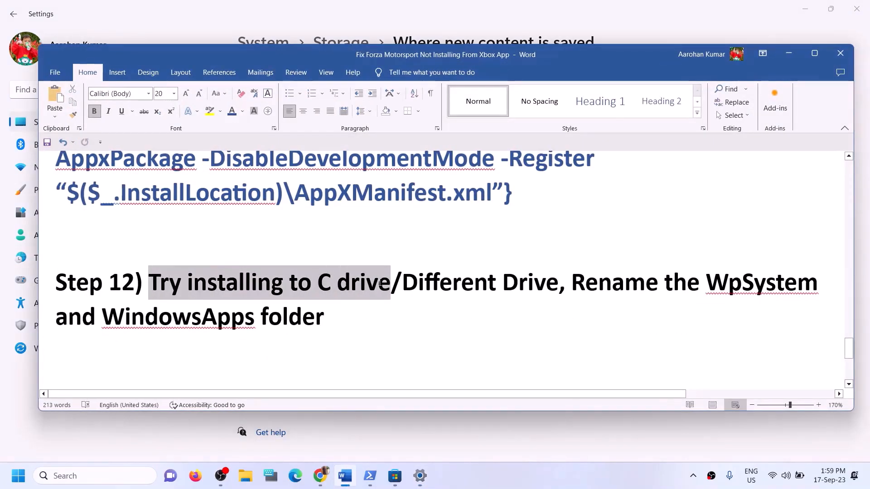
pyautogui.click(344, 315)
pyautogui.moveTo(210, 294); pyautogui.dragTo(546, 292)
pyautogui.click(789, 53)
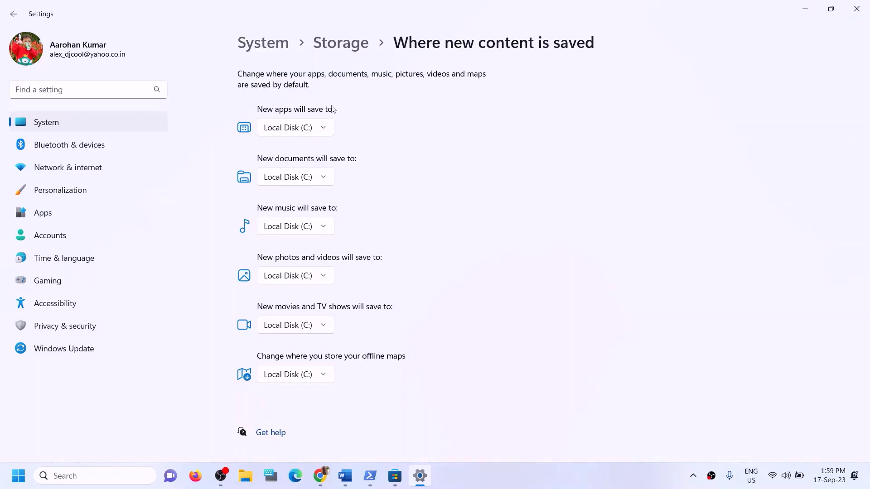
# Step: Close the File Explorer window that opened and set new apps to save to Local Disk (D:)
pyautogui.click(326, 128)
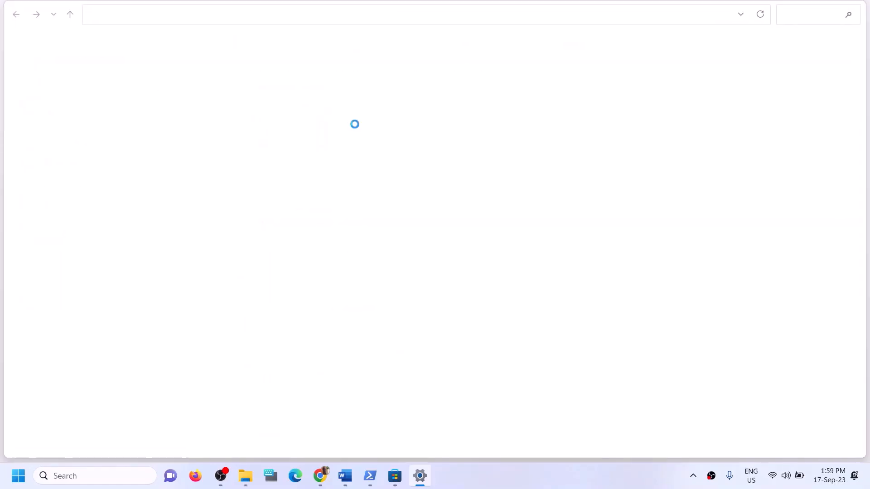
pyautogui.click(852, 9)
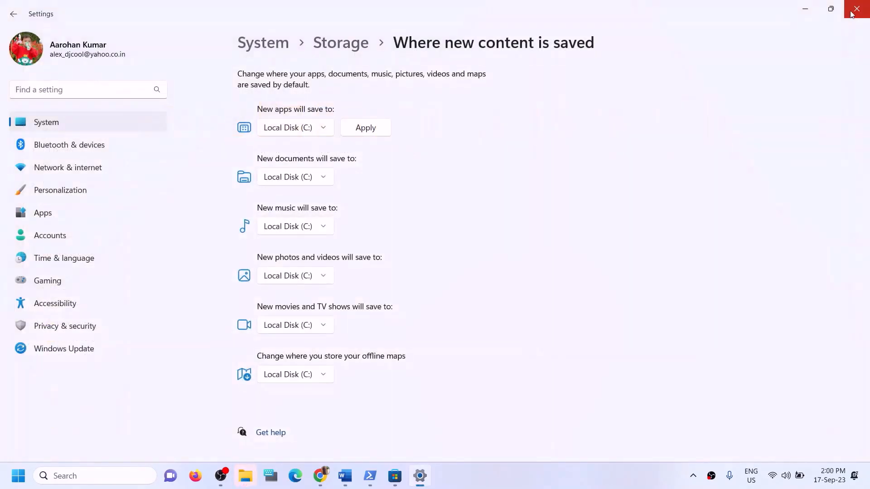
pyautogui.click(323, 128)
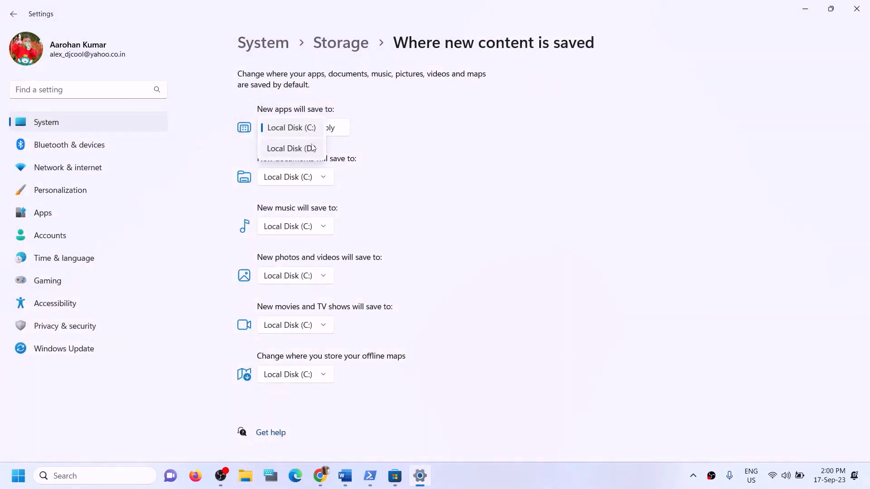
pyautogui.click(303, 149)
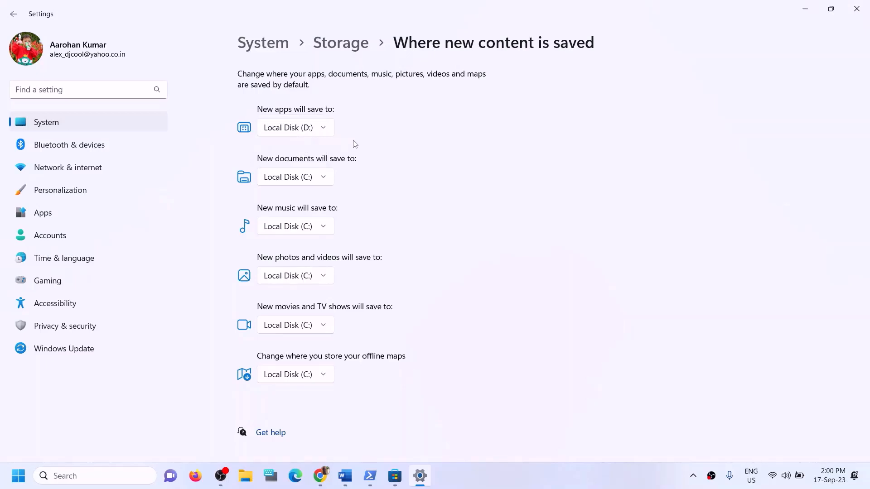
# Step: Switch the save location for new apps to Local Disk (C:) and back to Local Disk (D:)
pyautogui.click(325, 129)
pyautogui.click(312, 110)
pyautogui.click(323, 133)
pyautogui.click(300, 146)
pyautogui.click(366, 132)
pyautogui.click(327, 133)
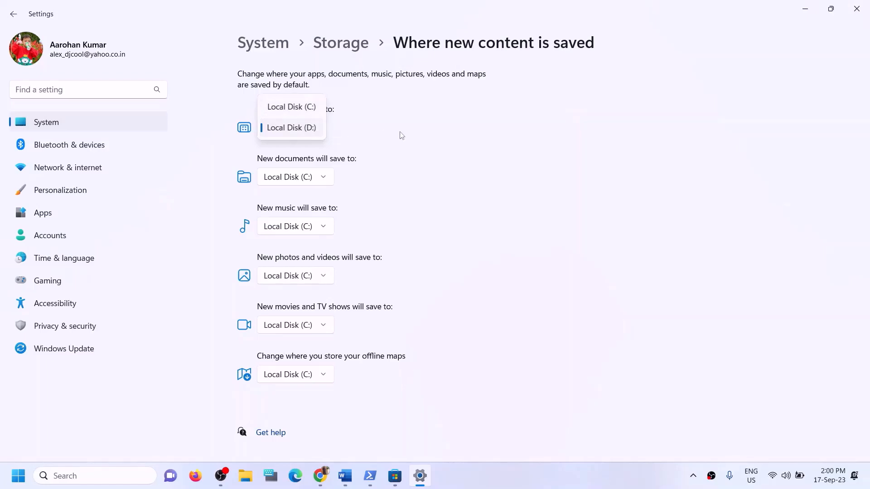
# Step: Close Settings and reread the Step 12 advice in the Word notes about renaming the WpSystem and WindowsApps folders
pyautogui.click(856, 9)
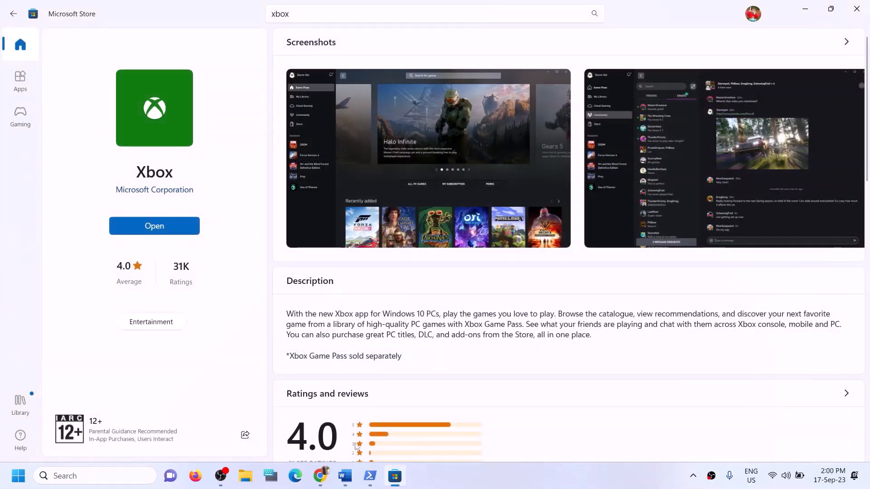
pyautogui.click(344, 475)
pyautogui.click(226, 282)
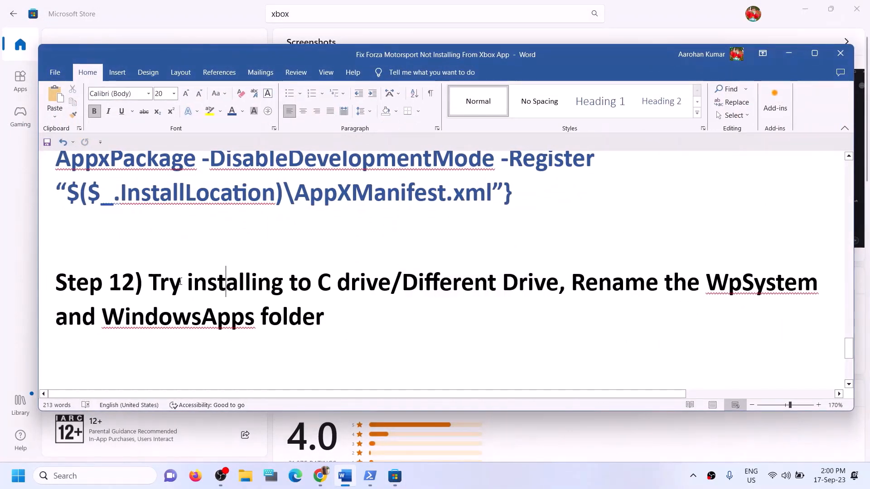
pyautogui.moveTo(180, 282); pyautogui.dragTo(500, 282)
pyautogui.click(518, 283)
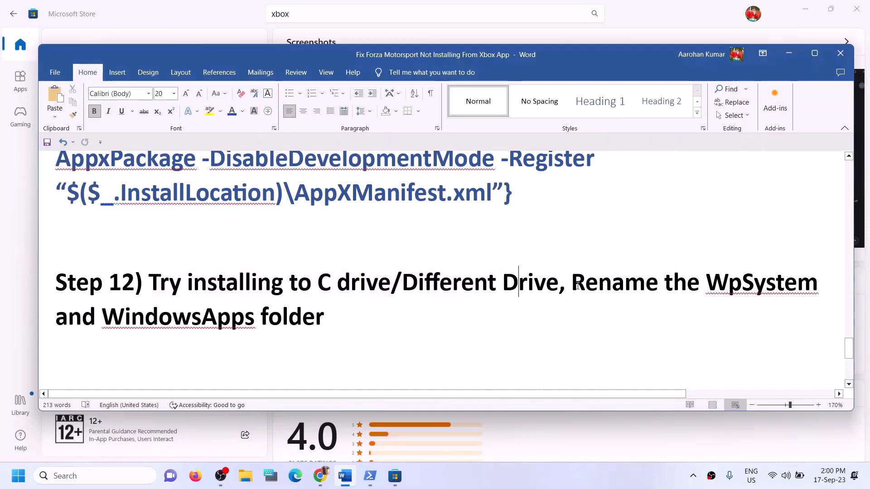
pyautogui.moveTo(572, 283); pyautogui.dragTo(756, 321)
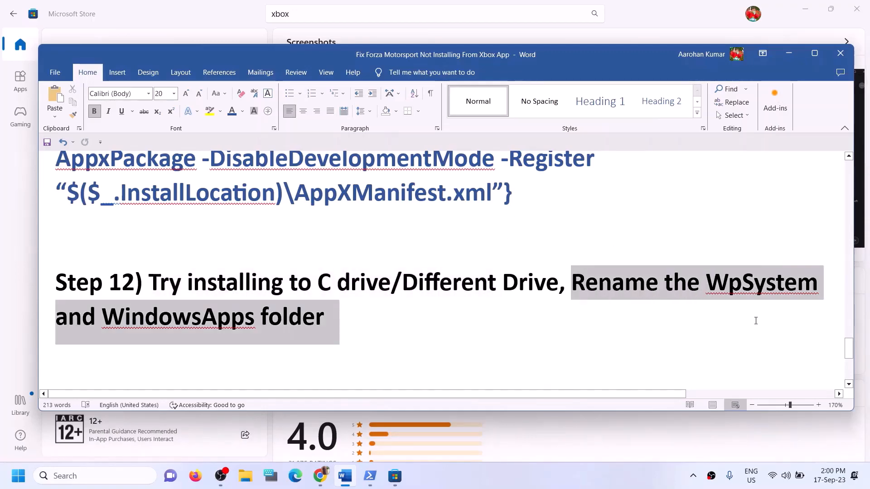
pyautogui.click(123, 323)
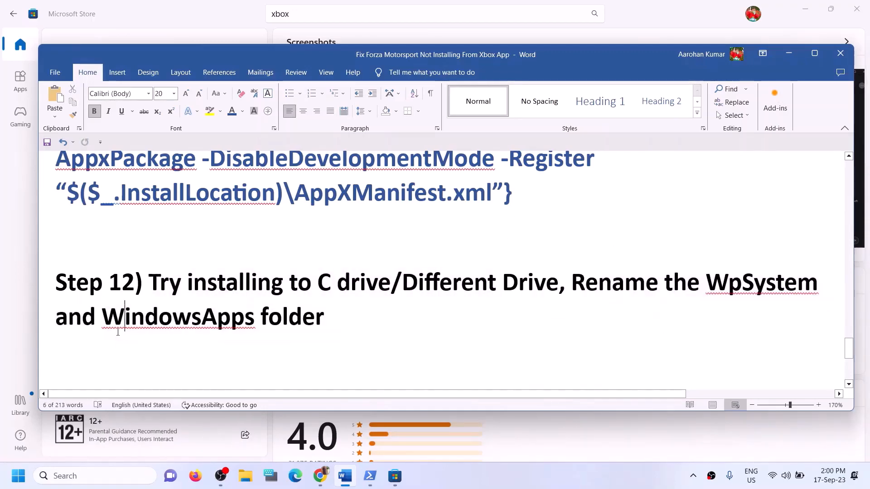
pyautogui.moveTo(90, 323); pyautogui.dragTo(324, 317)
pyautogui.click(324, 317)
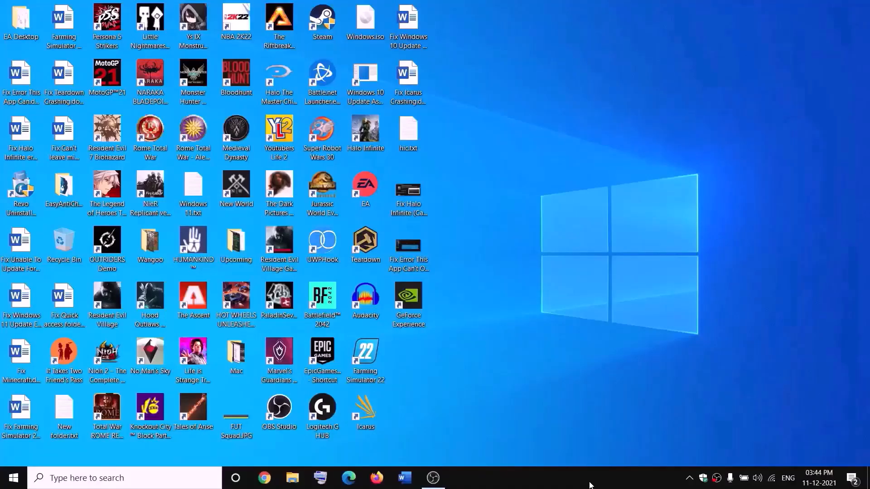
# Step: Open the New Volume (D:) drive in File Explorer and locate the WpSystem folder
pyautogui.click(292, 478)
pyautogui.click(40, 228)
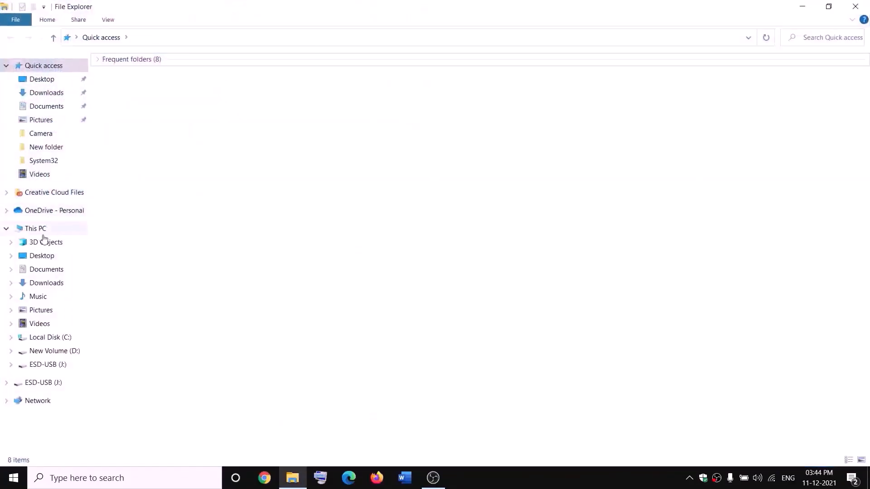
pyautogui.doubleClick(325, 167)
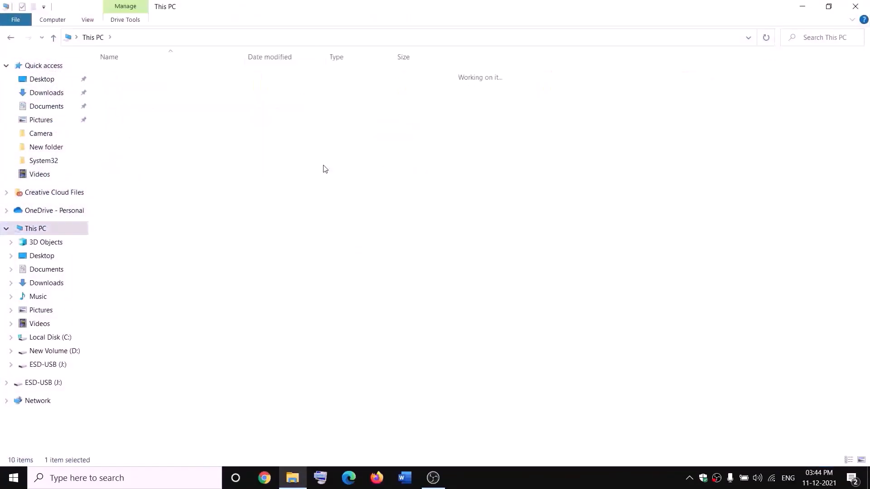
pyautogui.click(140, 319)
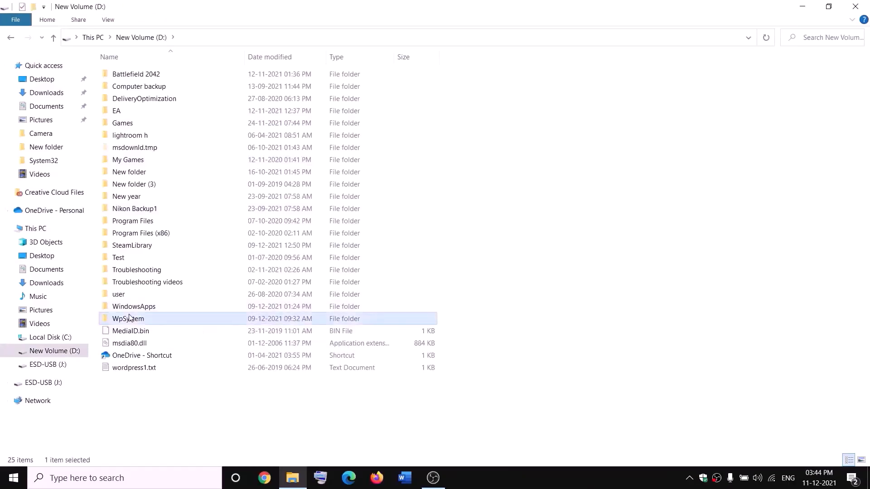
pyautogui.rightClick(142, 322)
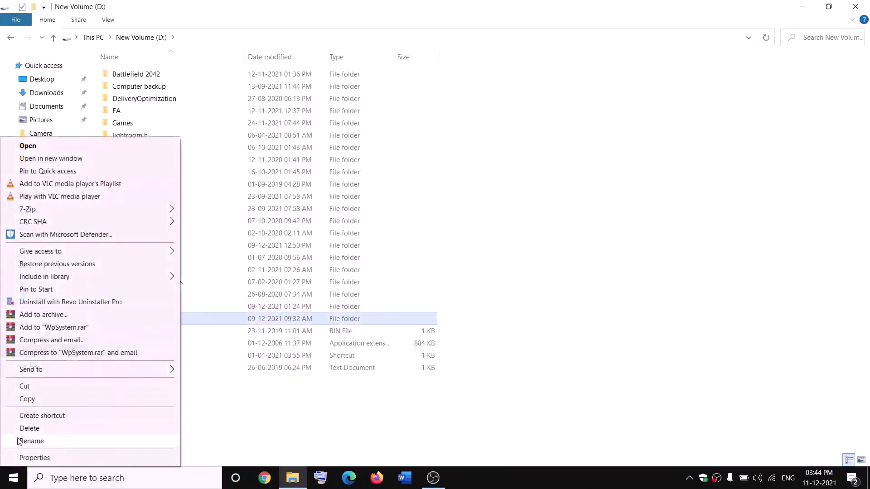
pyautogui.click(275, 414)
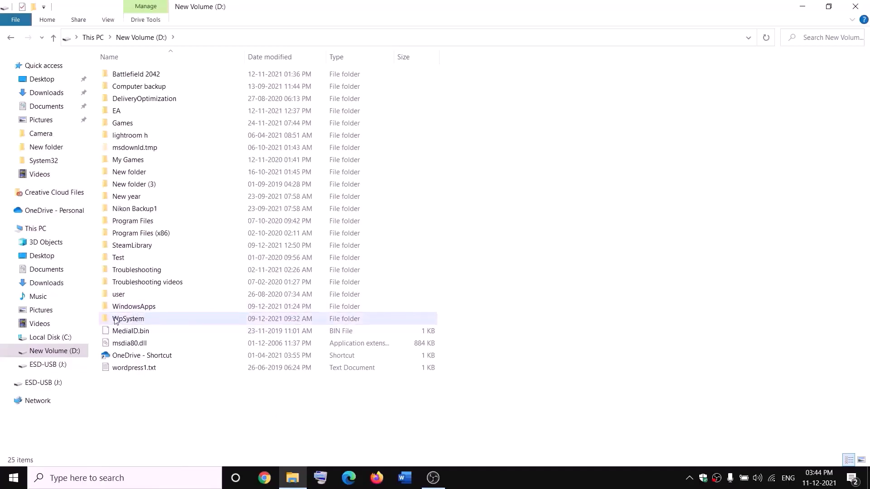
# Step: Open the advanced security settings from the properties of the WpSystem folder
pyautogui.moveTo(122, 321)
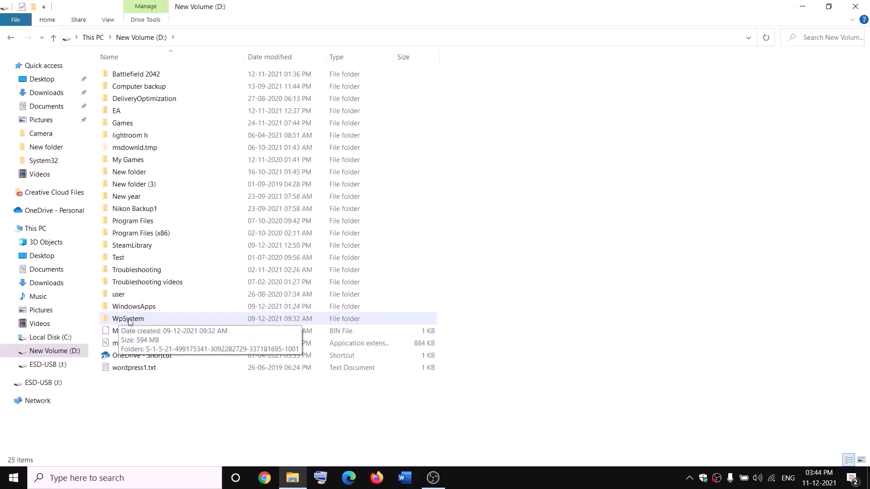
pyautogui.rightClick(129, 321)
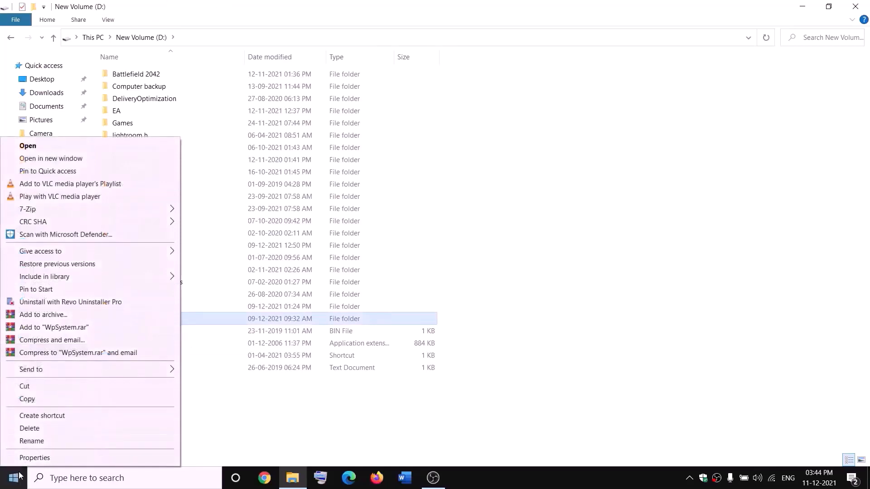
pyautogui.click(35, 459)
pyautogui.moveTo(332, 202); pyautogui.dragTo(375, 128)
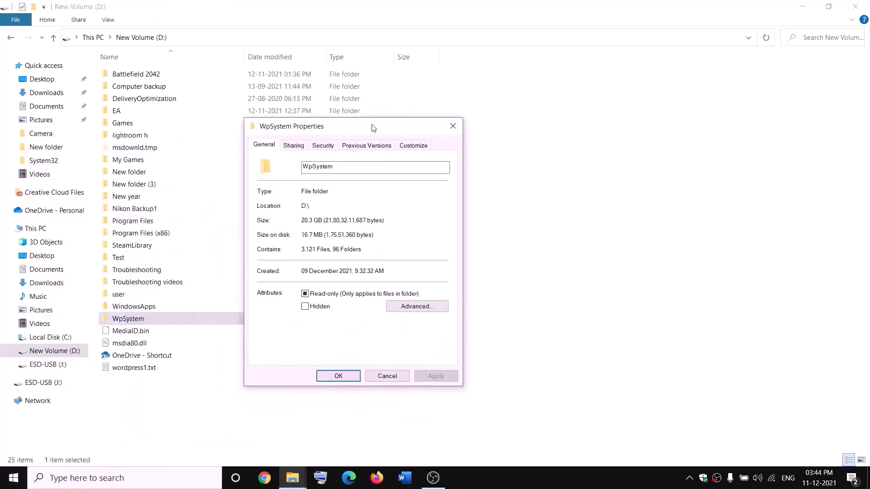
pyautogui.click(323, 147)
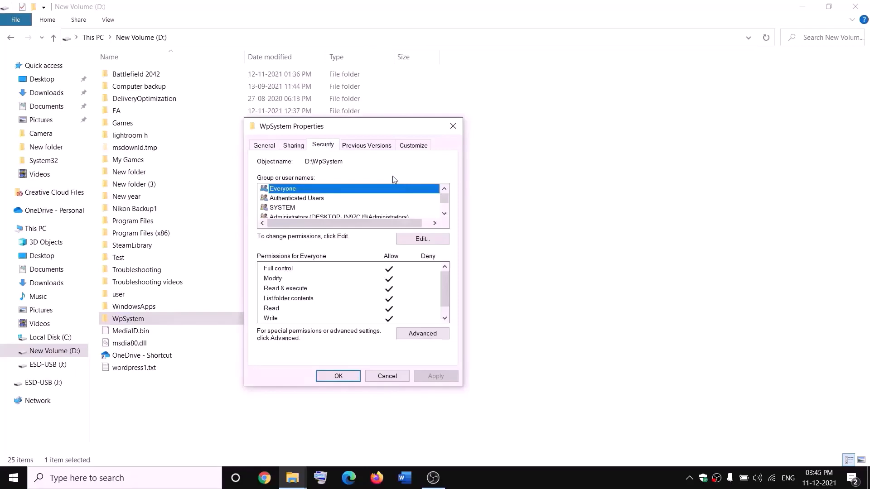
pyautogui.click(424, 335)
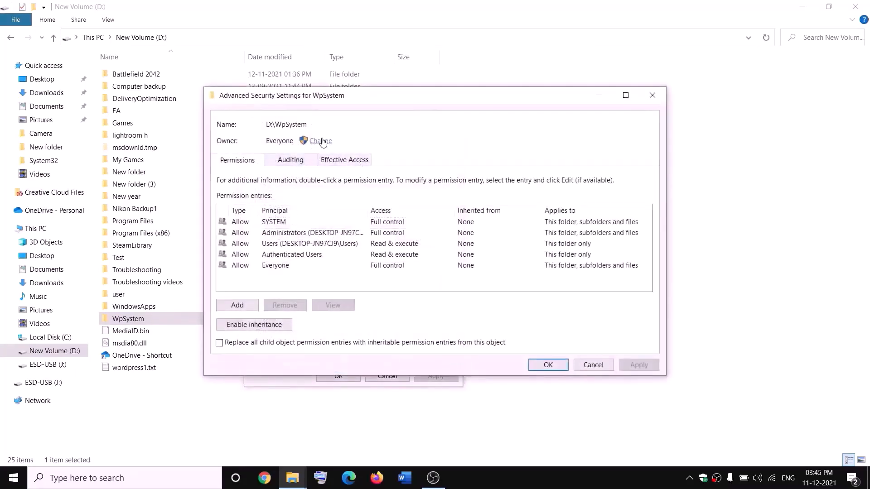
# Step: Choose "everyone" as the owner of the WpSystem folder, checking the name before accepting it
pyautogui.click(321, 141)
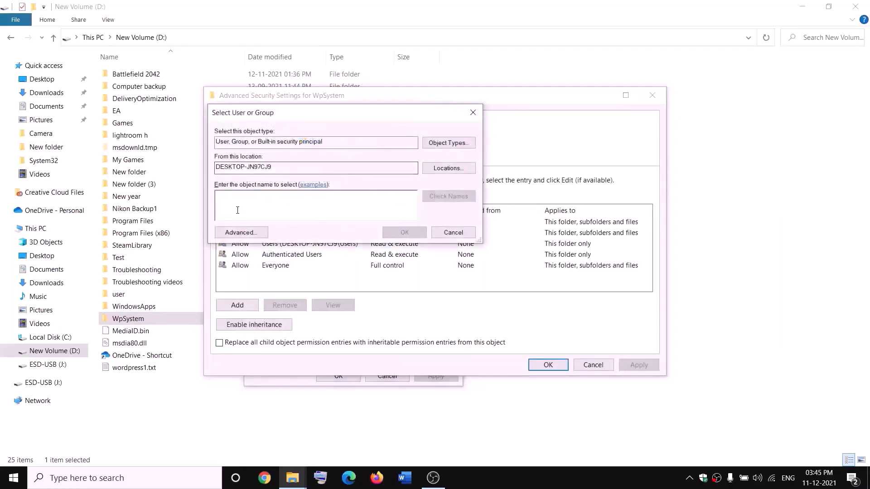
pyautogui.write('w')
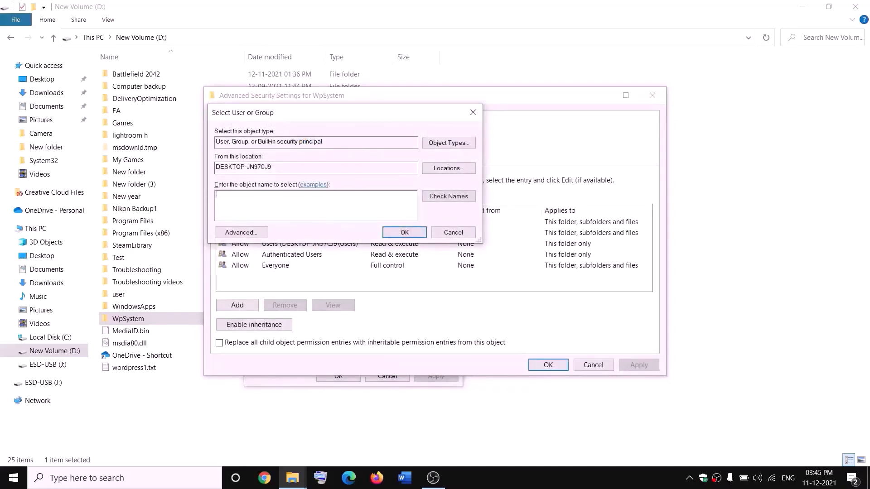
pyautogui.write('everyone')
pyautogui.moveTo(261, 193); pyautogui.dragTo(215, 195)
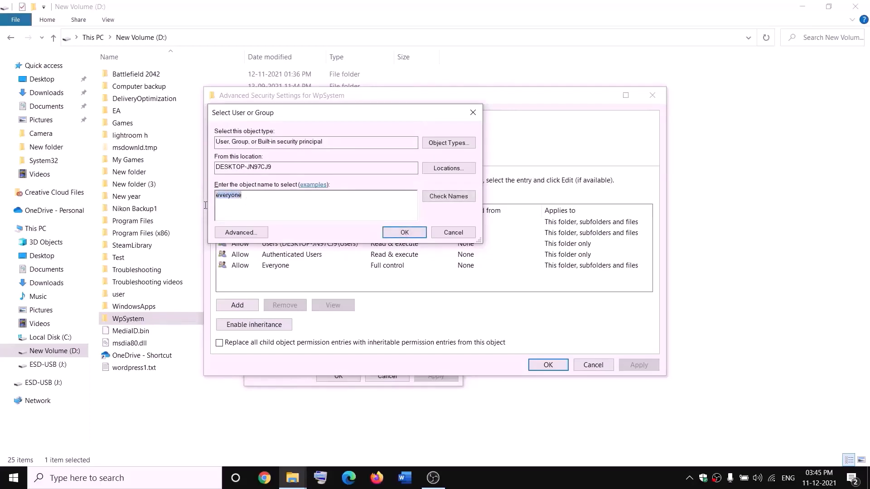
pyautogui.click(449, 196)
pyautogui.click(406, 233)
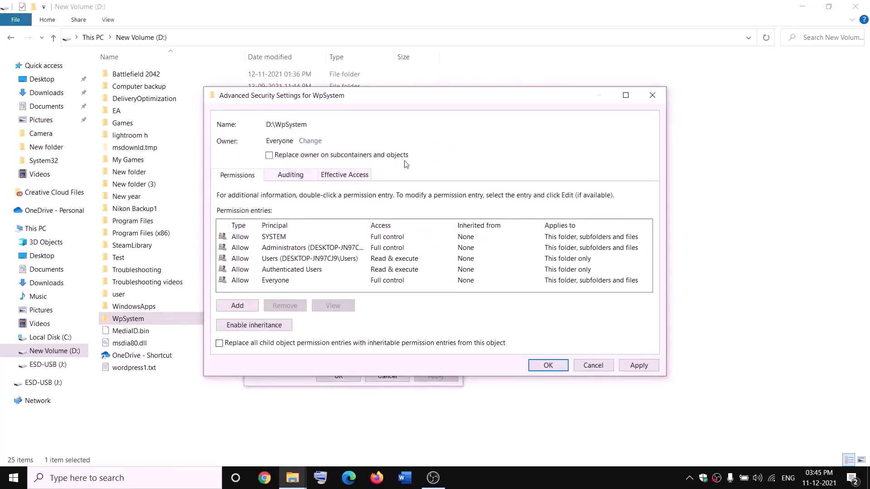
# Step: Replace the owner on subcontainers and objects of WpSystem, apply the ownership change, and close the folder's properties
pyautogui.click(269, 155)
pyautogui.click(639, 365)
pyautogui.click(548, 365)
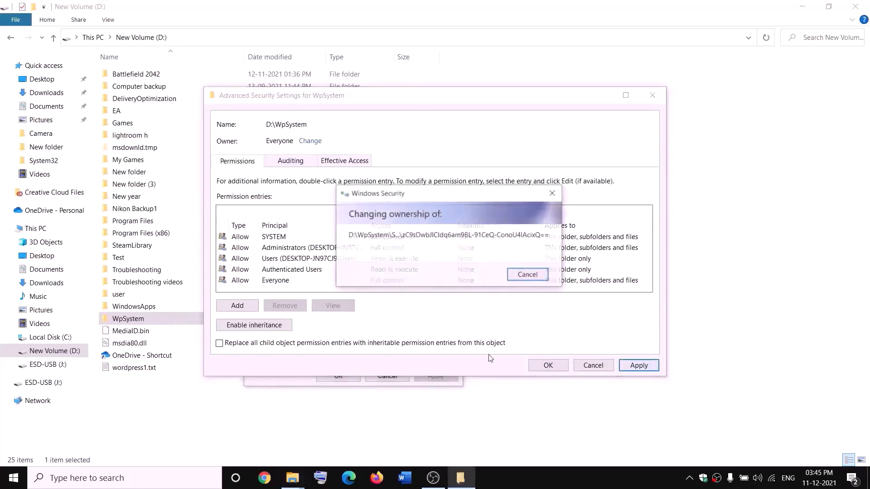
pyautogui.click(529, 285)
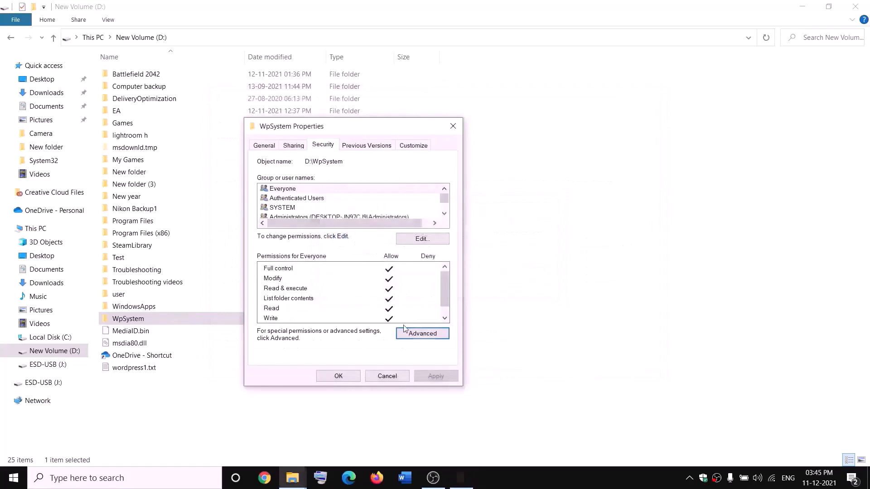
pyautogui.click(340, 376)
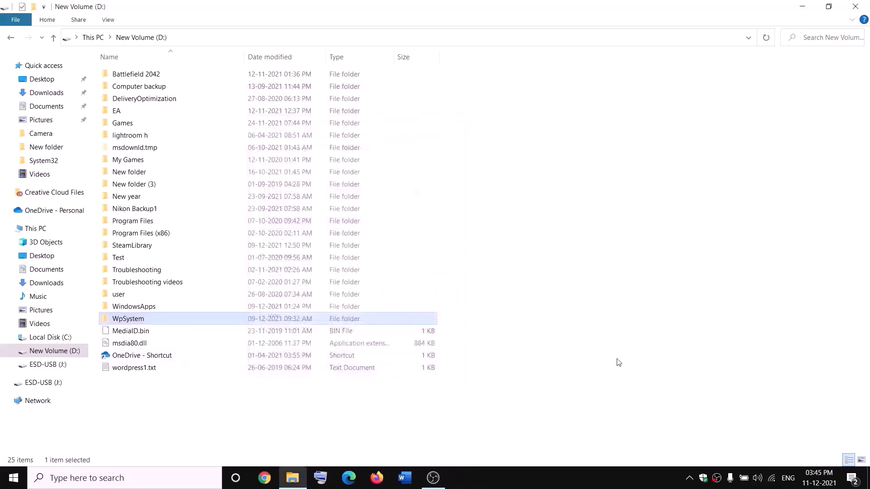
# Step: Reopen the advanced security settings of the WpSystem folder through its properties
pyautogui.rightClick(130, 322)
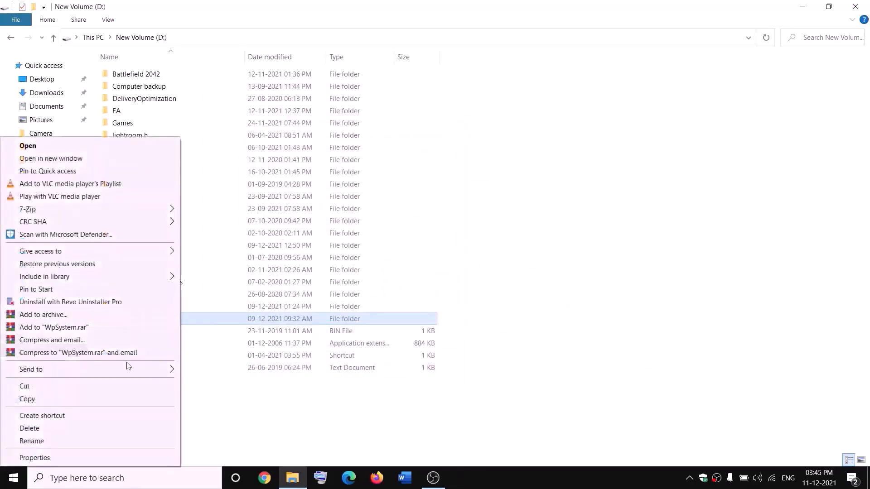
pyautogui.click(53, 455)
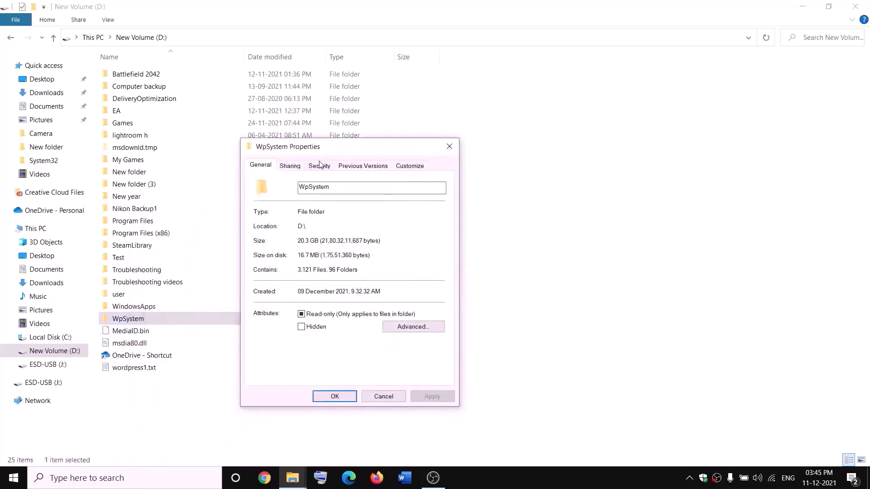
pyautogui.click(319, 165)
pyautogui.click(421, 356)
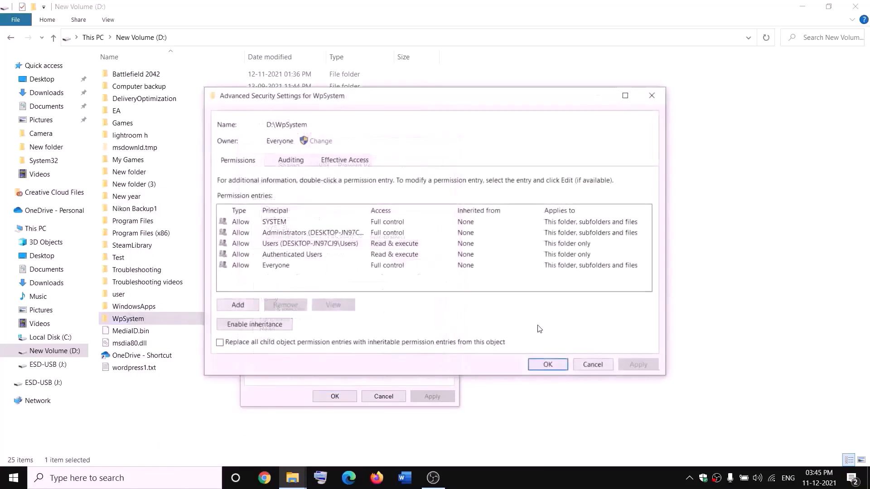
# Step: Add an Allow permission entry for "everyone" with Full control on WpSystem, and accept the security and properties dialogs
pyautogui.click(238, 306)
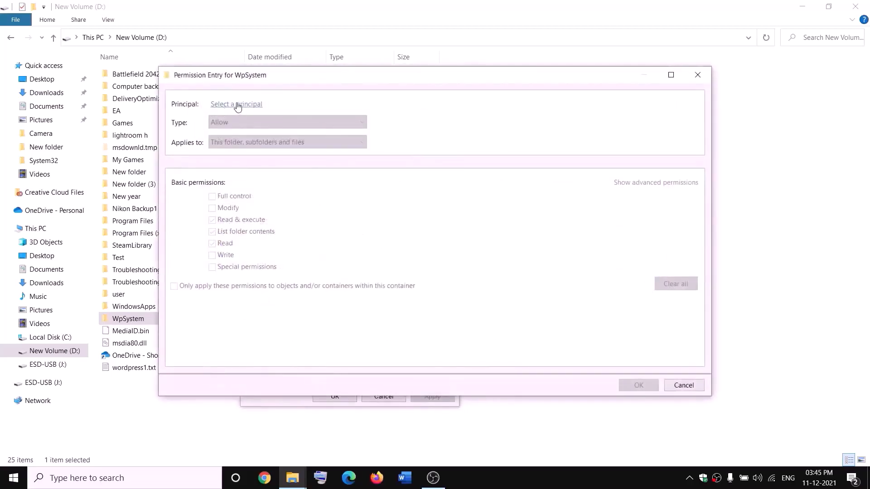
pyautogui.click(237, 106)
pyautogui.write('e')
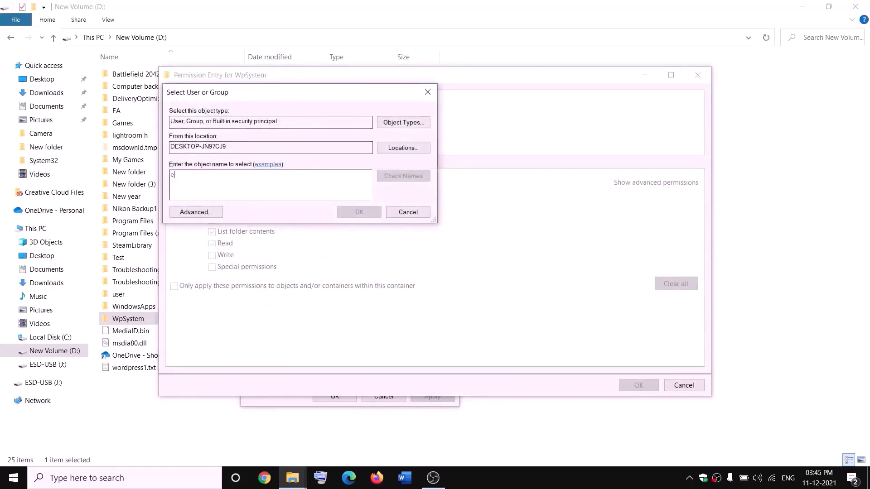
pyautogui.write('veryone')
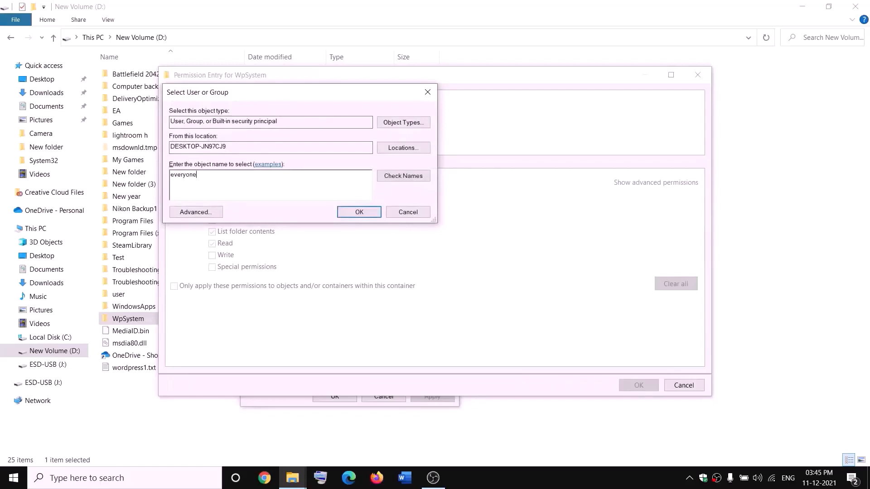
pyautogui.click(382, 177)
pyautogui.click(362, 212)
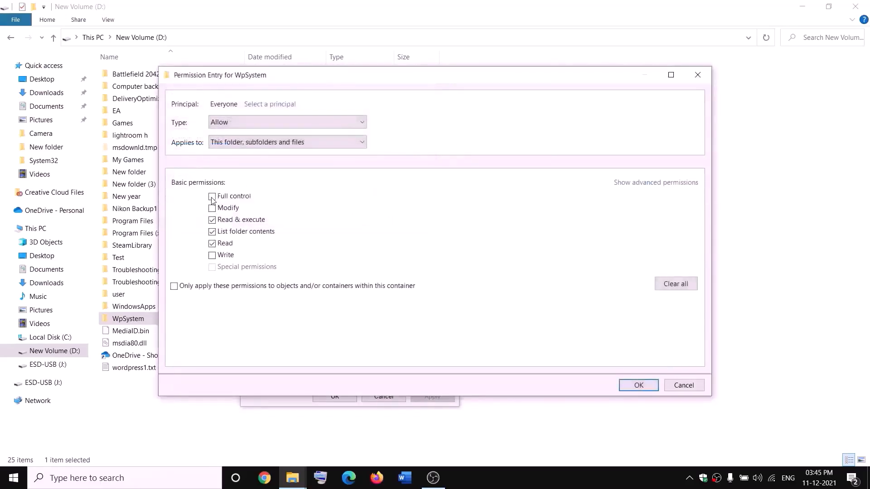
pyautogui.click(213, 197)
pyautogui.click(638, 386)
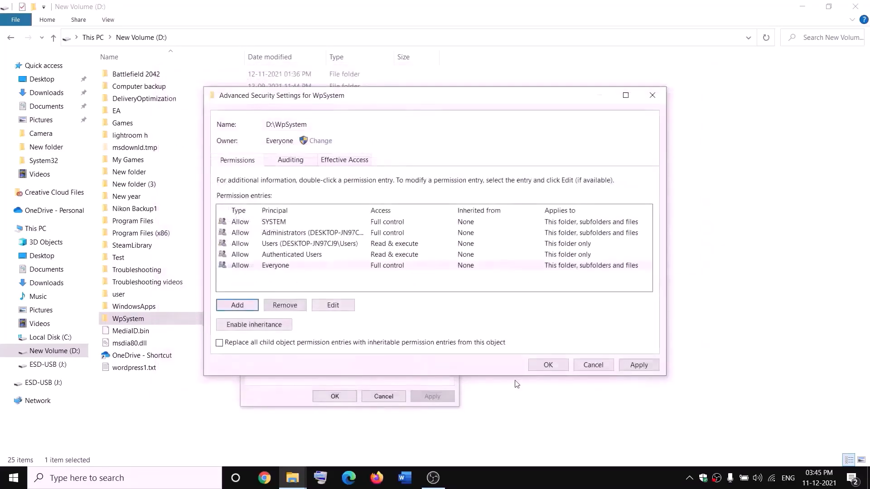
pyautogui.click(548, 364)
pyautogui.click(335, 396)
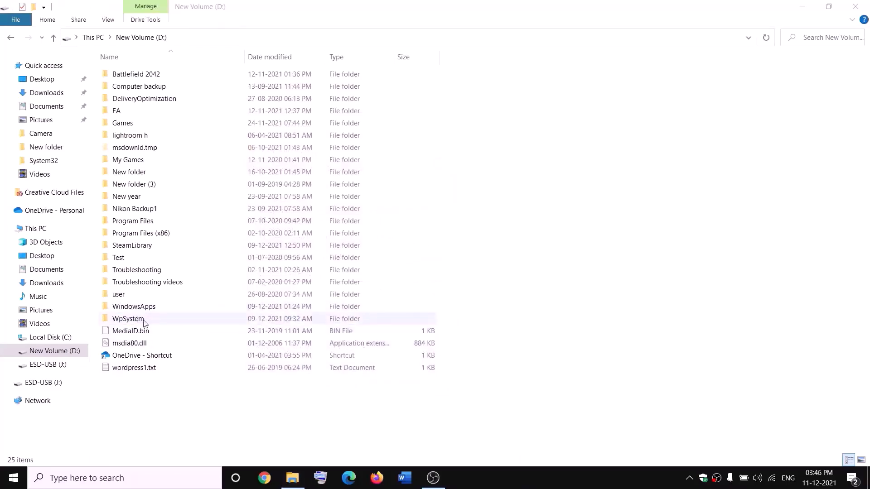
# Step: Rename the WpSystem folder on the D: drive as WpSystem.old
pyautogui.rightClick(128, 321)
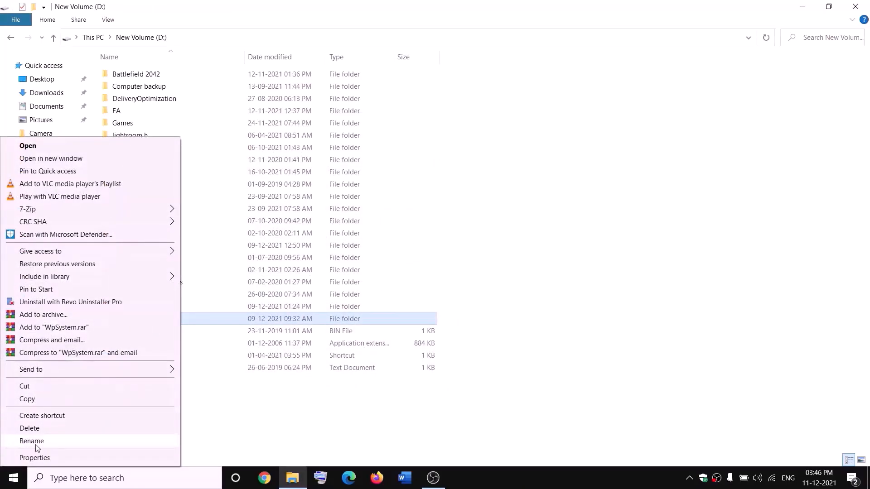
pyautogui.click(32, 441)
pyautogui.press('End')
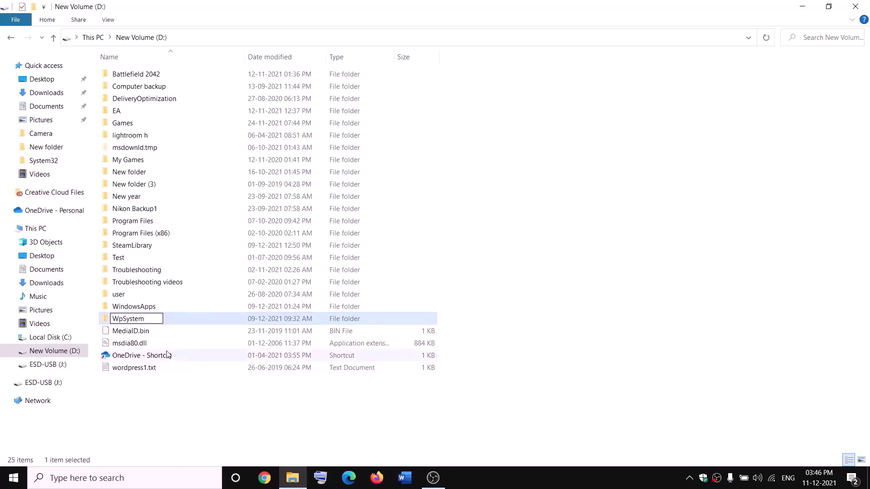
pyautogui.write('.old')
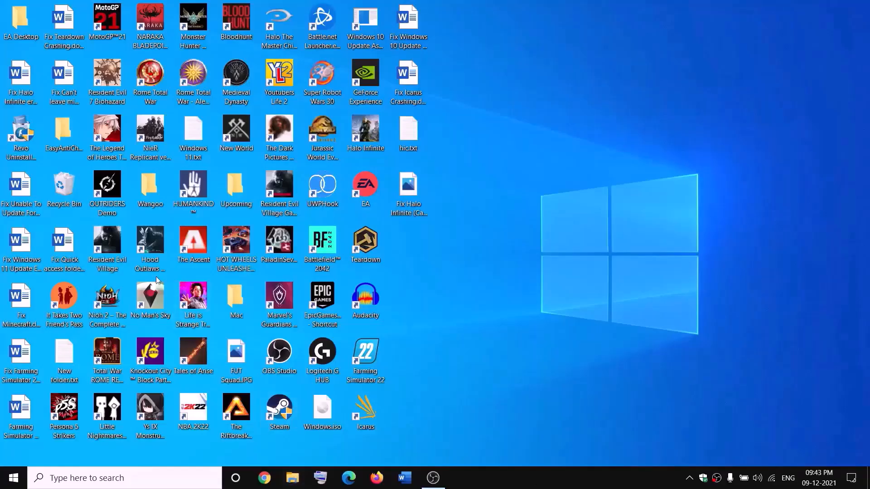
# Step: Browse to New Volume (D:) in File Explorer and open the advanced security settings of the WindowsApps folder
pyautogui.press('super+e')
pyautogui.click(18, 227)
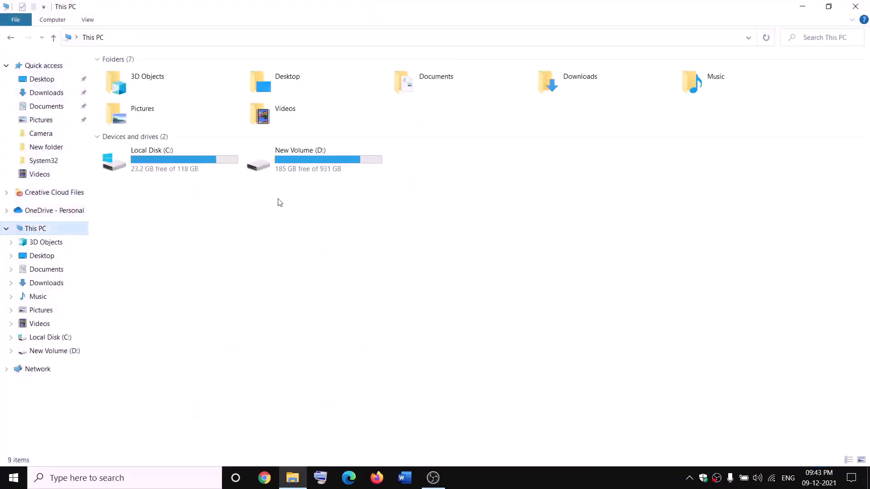
pyautogui.doubleClick(312, 164)
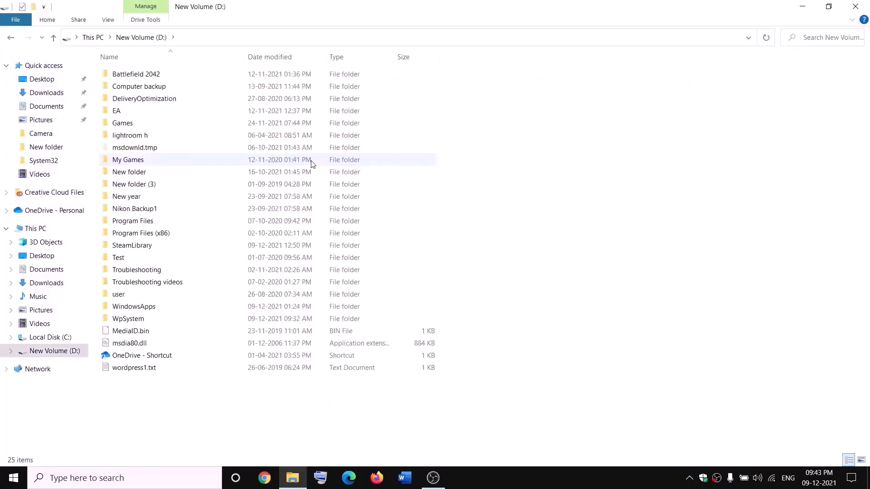
pyautogui.click(154, 307)
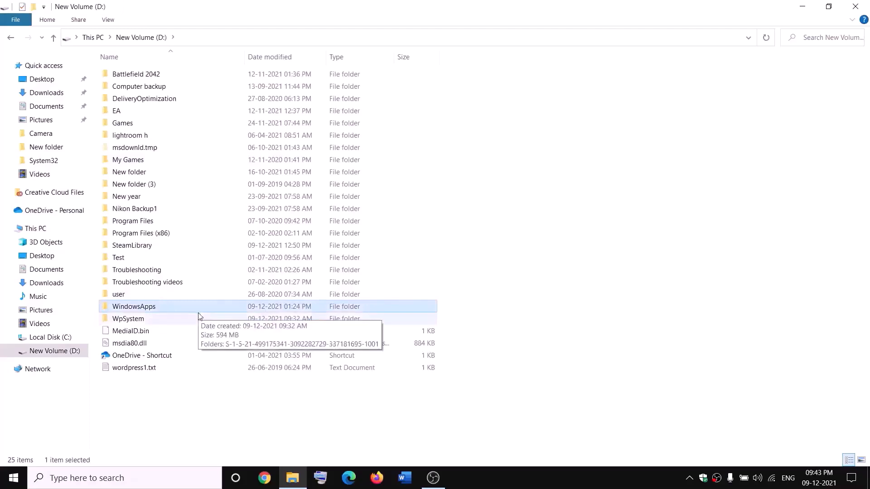
pyautogui.rightClick(164, 309)
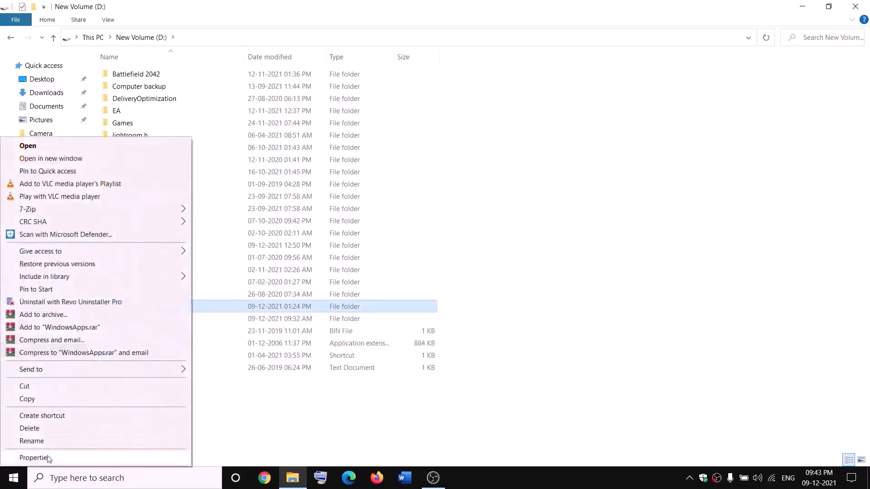
pyautogui.click(35, 458)
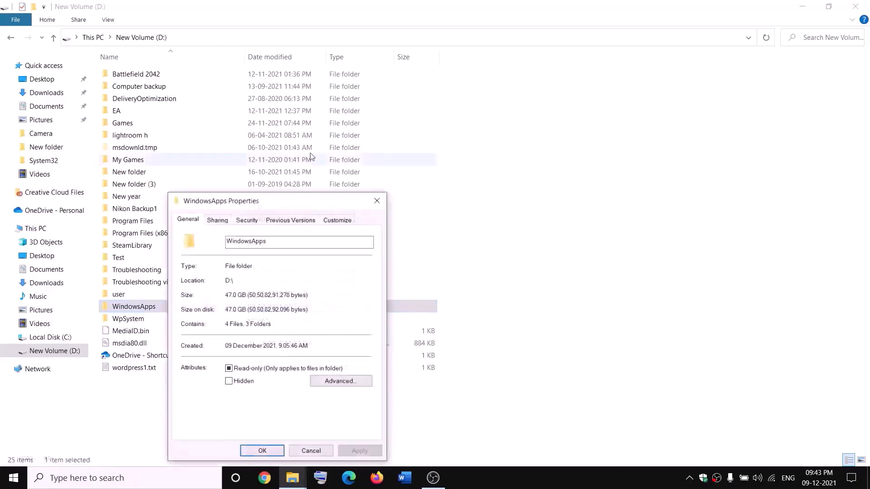
pyautogui.click(247, 220)
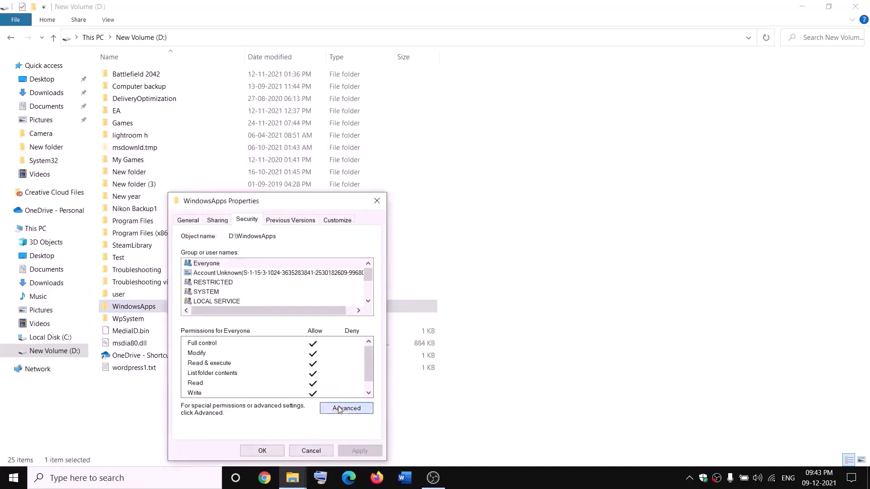
pyautogui.click(339, 409)
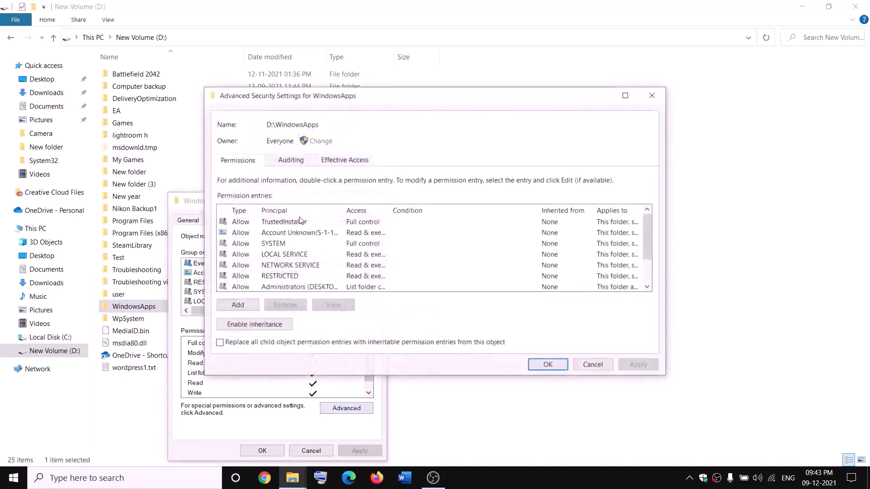
# Step: Choose "Everyone" as the owner of the WindowsApps folder, checking the name before accepting it
pyautogui.click(321, 141)
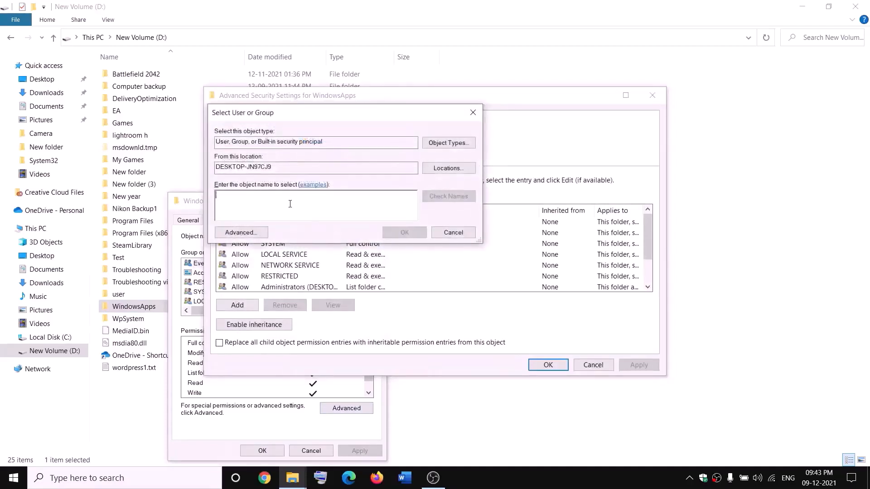
pyautogui.write('eve')
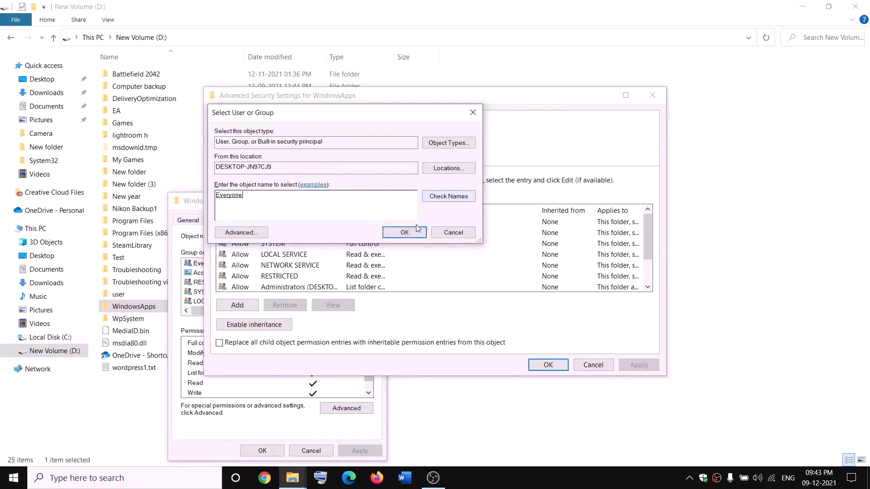
pyautogui.click(404, 232)
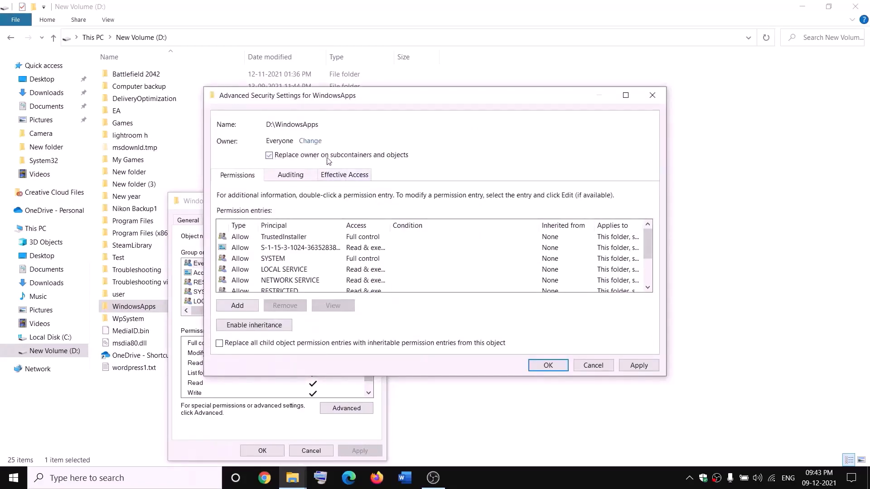
# Step: Apply the WindowsApps ownership change with owner replacement on subcontainers and objects enabled, and close the folder's properties
pyautogui.click(638, 365)
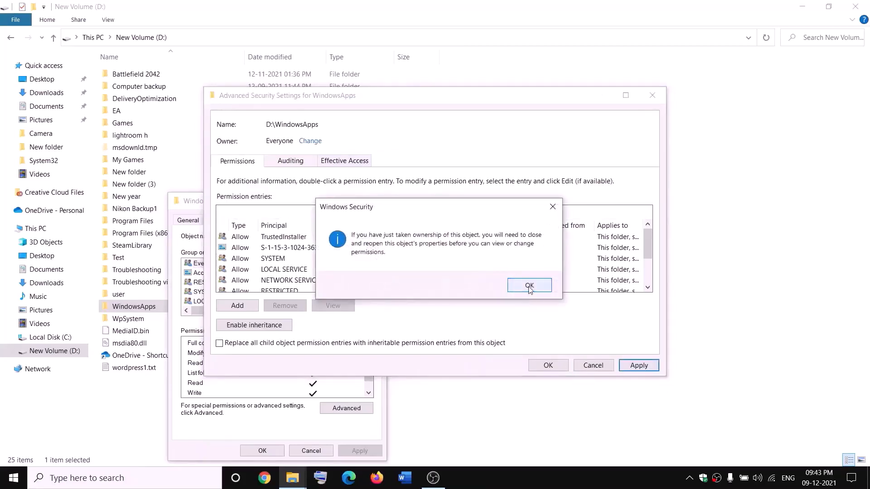
pyautogui.click(529, 285)
pyautogui.click(548, 365)
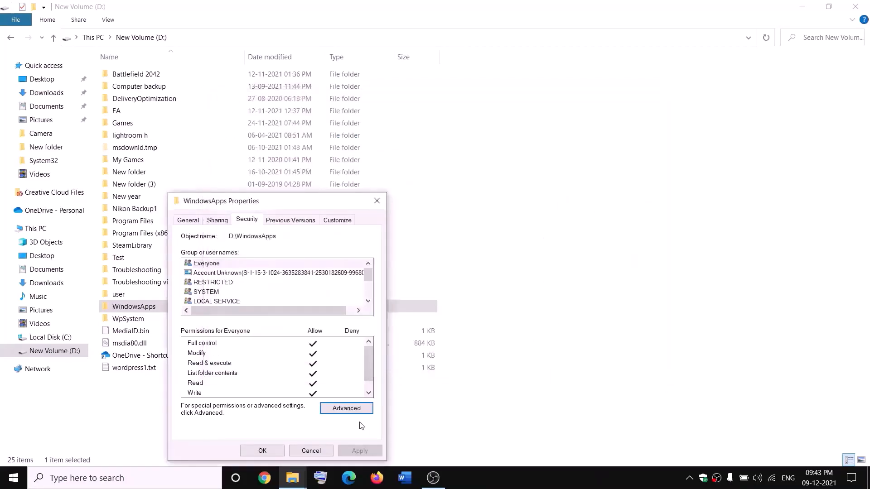
pyautogui.click(271, 453)
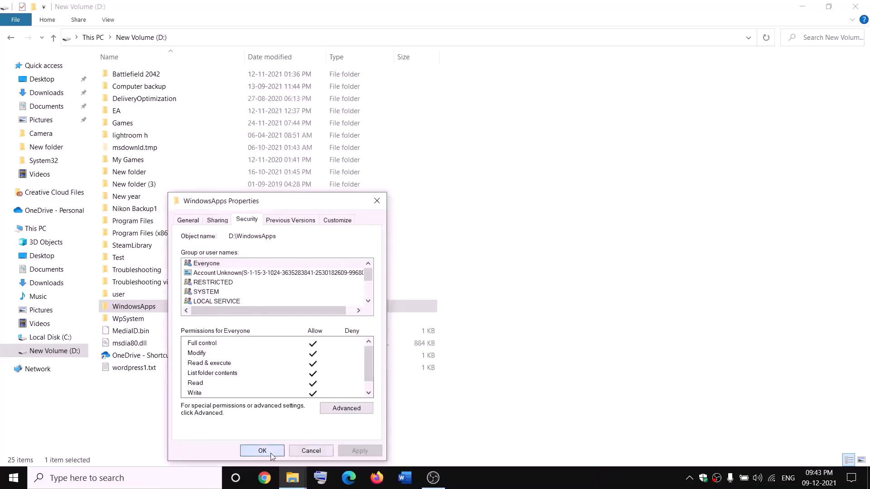
# Step: Reopen the advanced security settings of the WindowsApps folder through its properties
pyautogui.rightClick(165, 310)
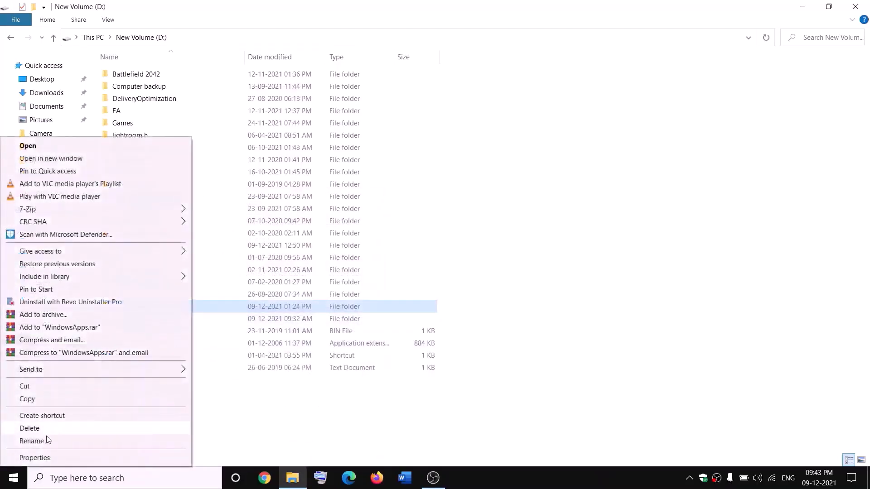
pyautogui.click(33, 458)
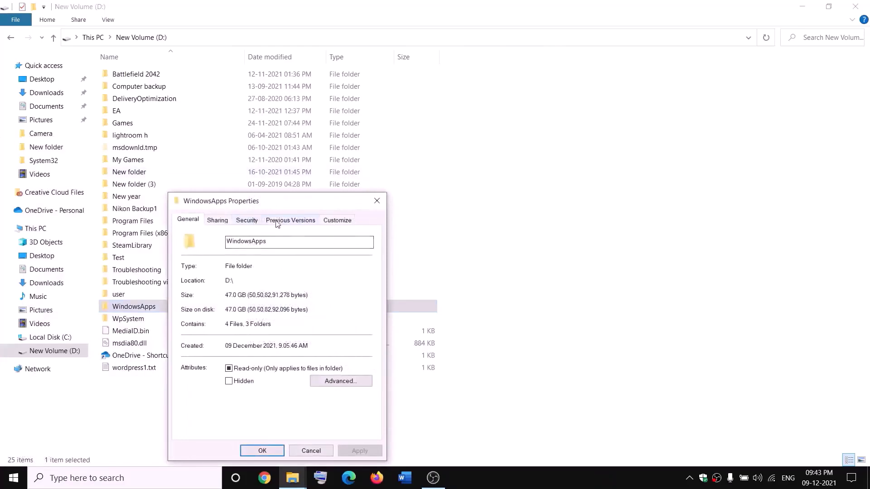
pyautogui.click(255, 221)
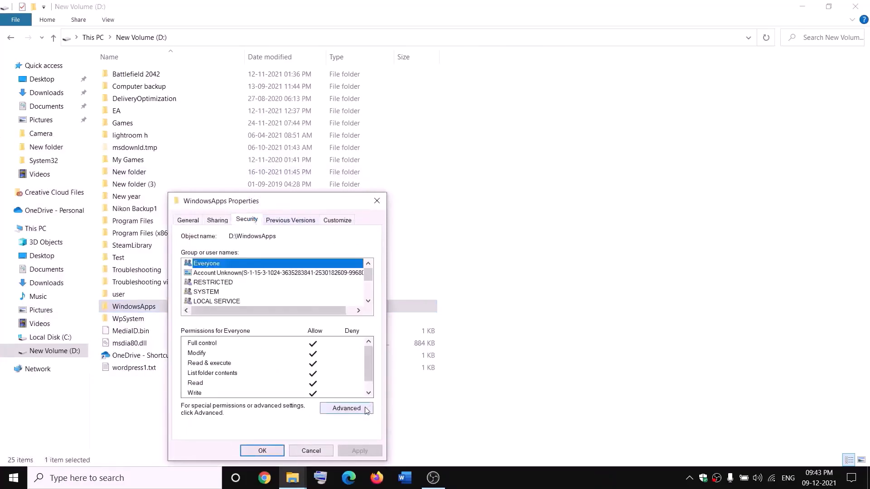
pyautogui.click(351, 408)
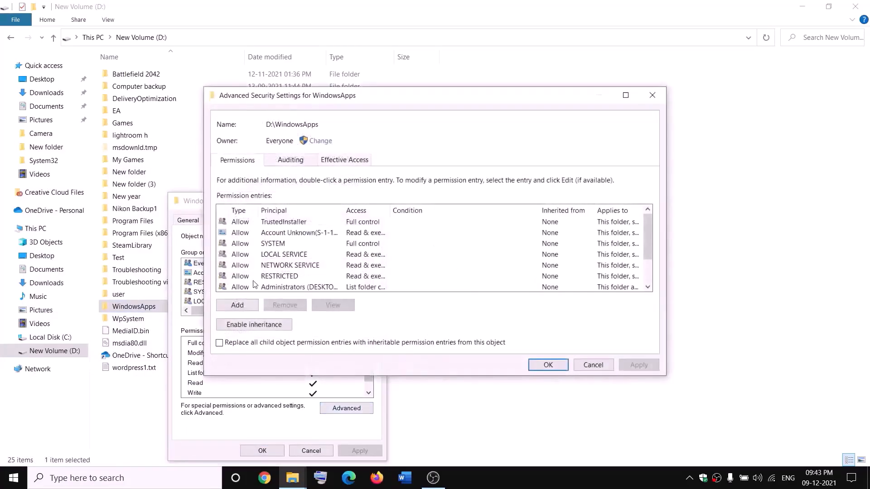
# Step: Add an Allow permission entry for "everyone" with Full control on the WindowsApps folder
pyautogui.click(240, 306)
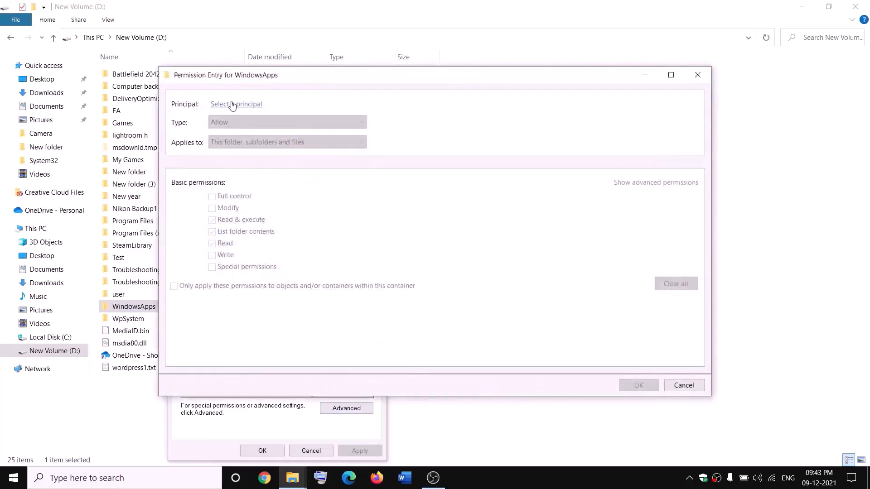
pyautogui.click(231, 105)
pyautogui.write('e')
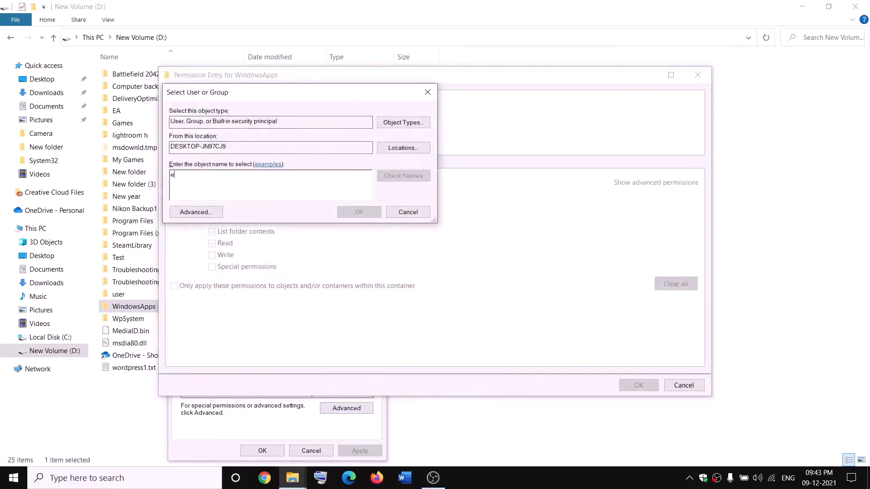
pyautogui.write('veryone')
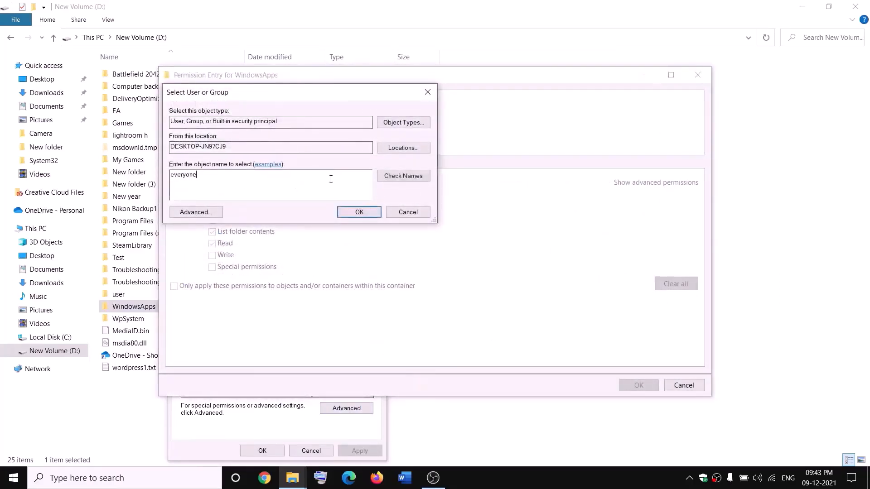
pyautogui.click(414, 176)
pyautogui.click(359, 212)
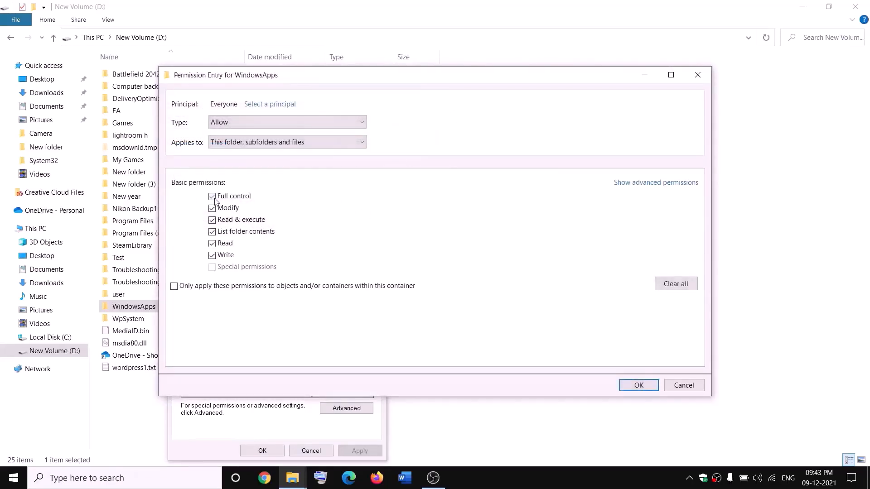
pyautogui.click(650, 383)
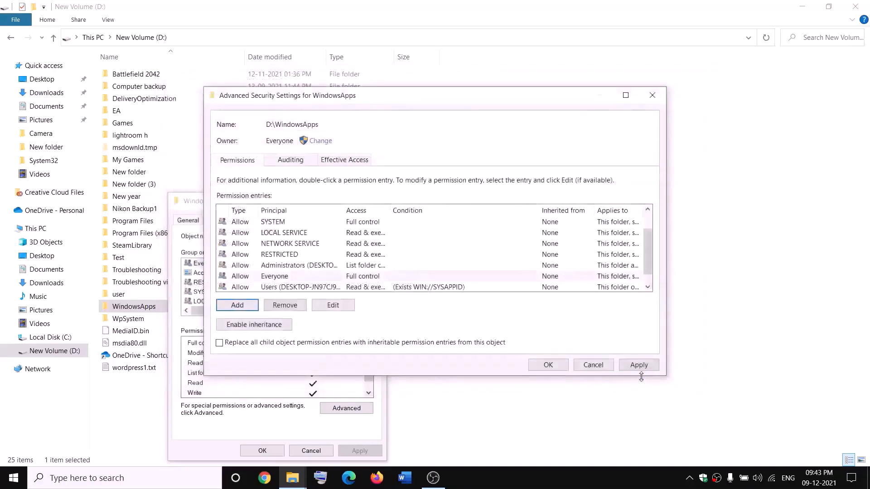
# Step: Apply the new WindowsApps permissions and accept the advanced security and properties dialogs
pyautogui.click(638, 366)
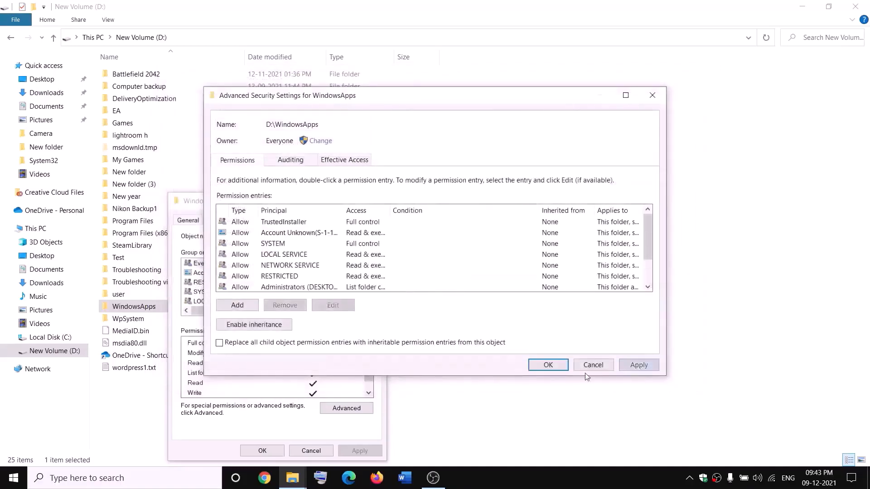
pyautogui.click(543, 367)
pyautogui.click(279, 451)
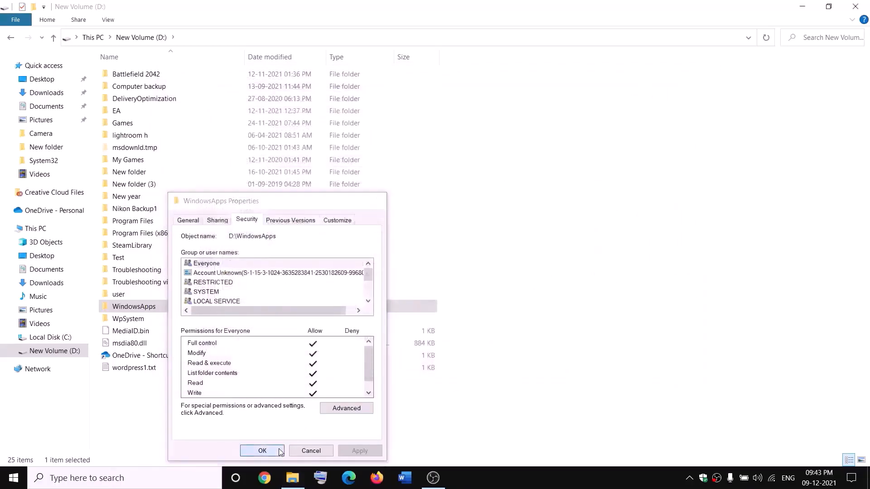
# Step: Rename the WindowsApps folder on the D: drive as WindowsApps.old
pyautogui.rightClick(165, 312)
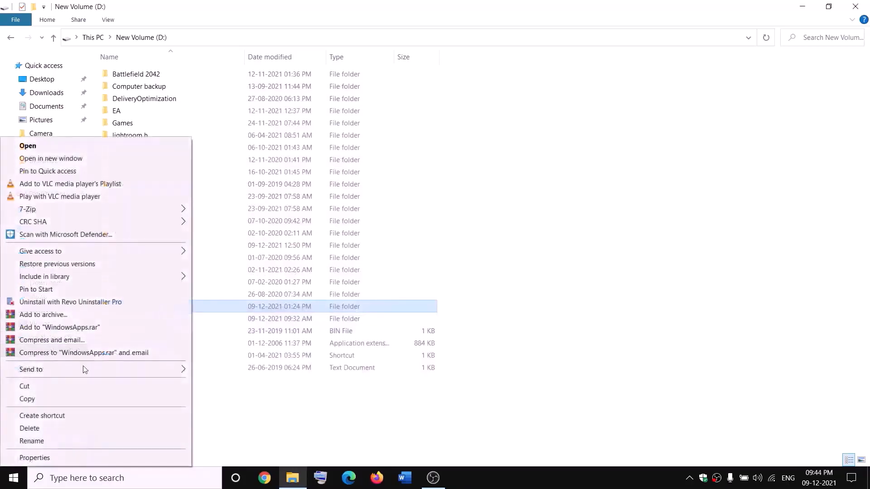
pyautogui.click(27, 441)
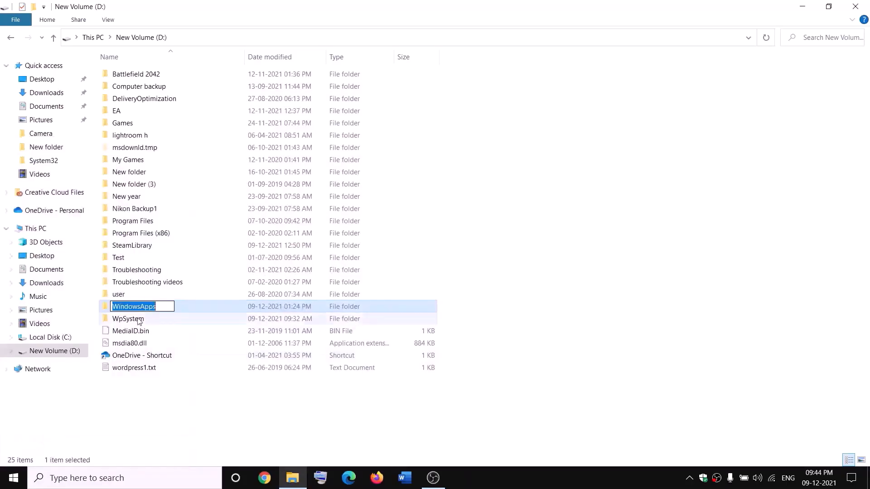
pyautogui.click(163, 305)
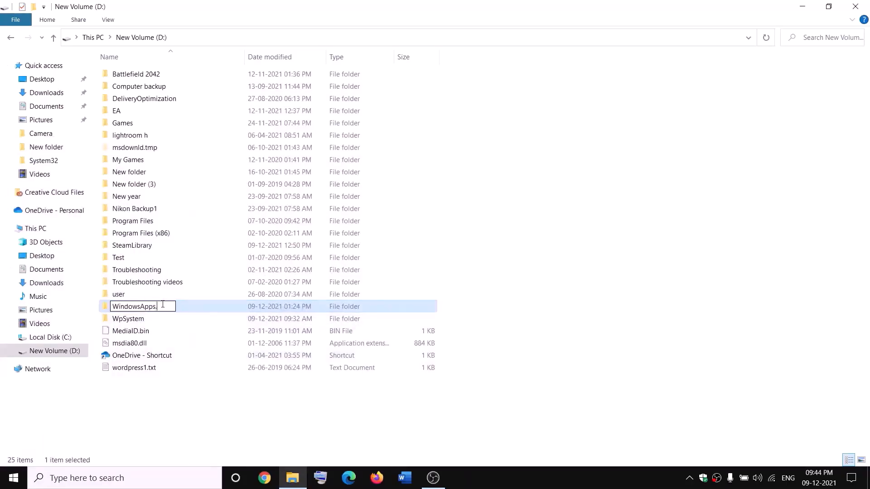
pyautogui.write('.old')
pyautogui.click(197, 395)
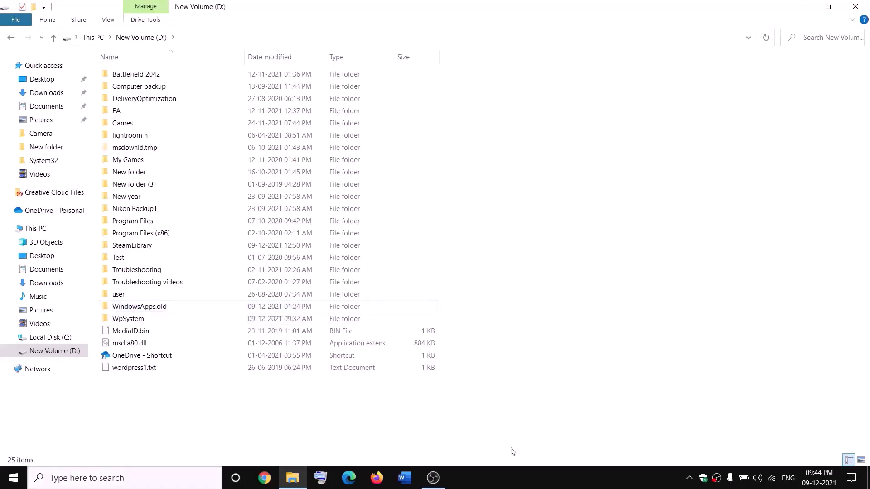
# Step: End the Gaming Services background process in Task Manager and close Task Manager
pyautogui.rightClick(14, 479)
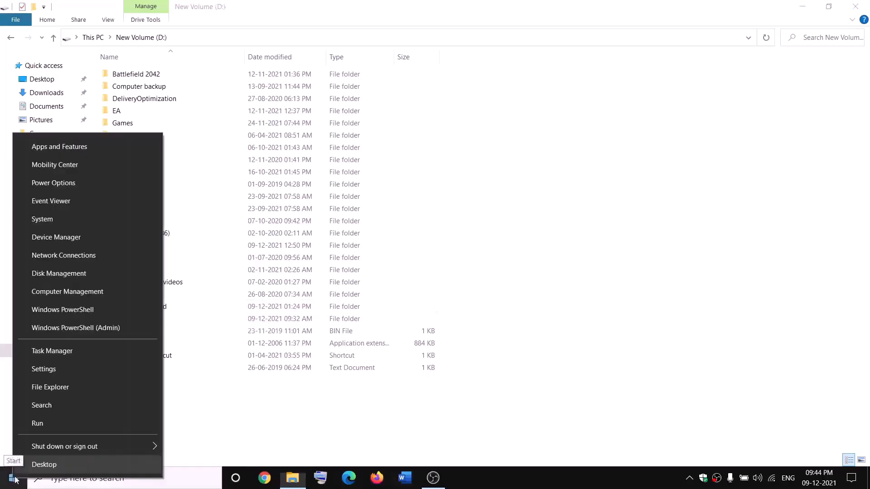
pyautogui.click(47, 355)
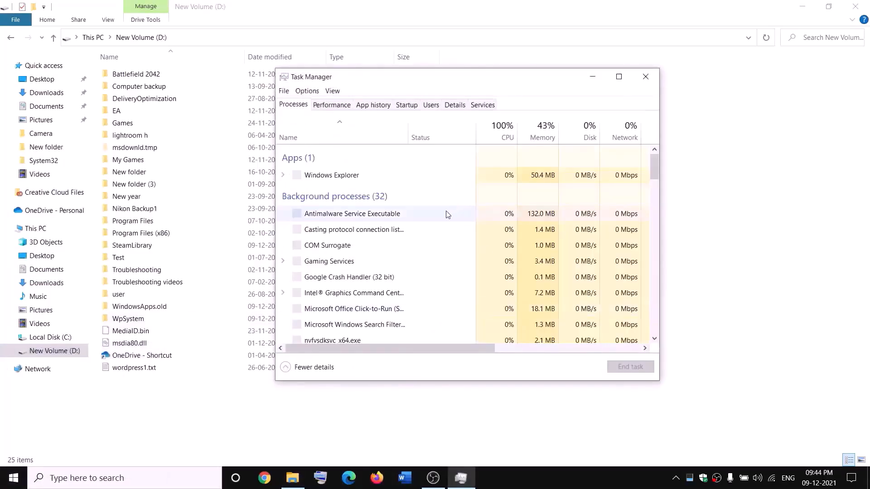
pyautogui.scroll(-3, 395, 256)
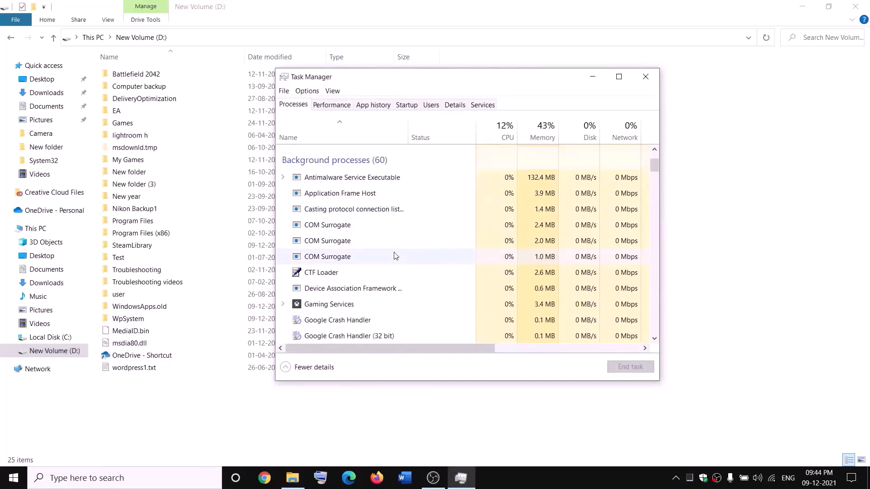
pyautogui.rightClick(315, 307)
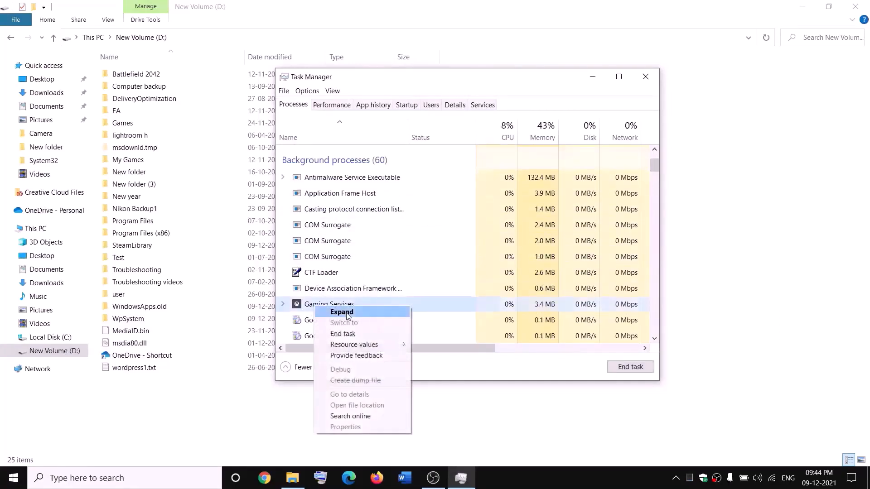
pyautogui.click(349, 335)
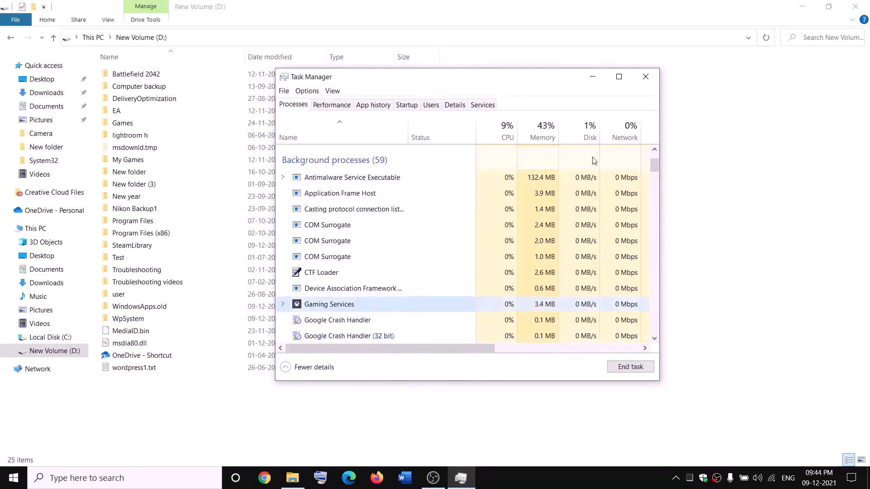
pyautogui.click(645, 77)
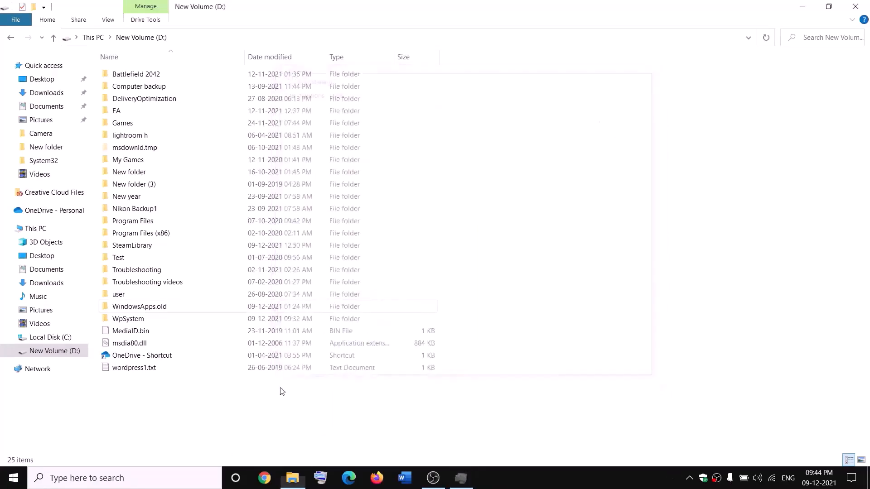
# Step: Open the Services console and jump to the services starting with G
pyautogui.click(191, 479)
pyautogui.write('servi')
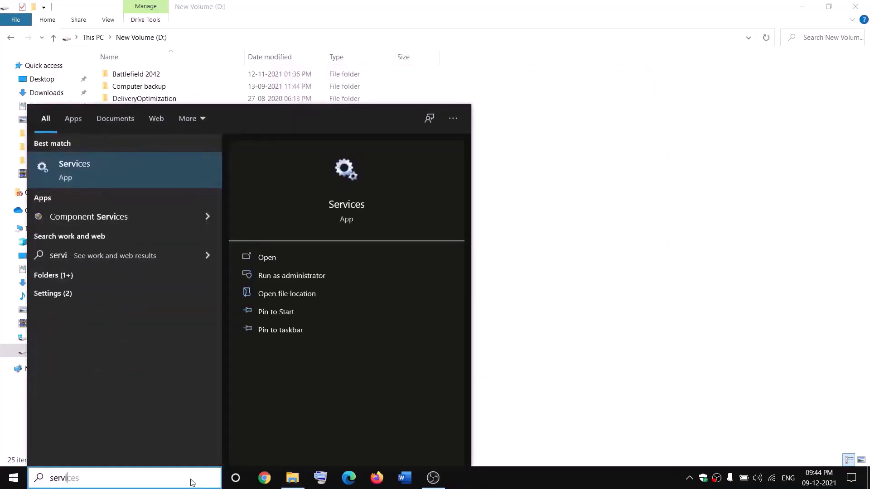
pyautogui.press('Return')
pyautogui.click(373, 242)
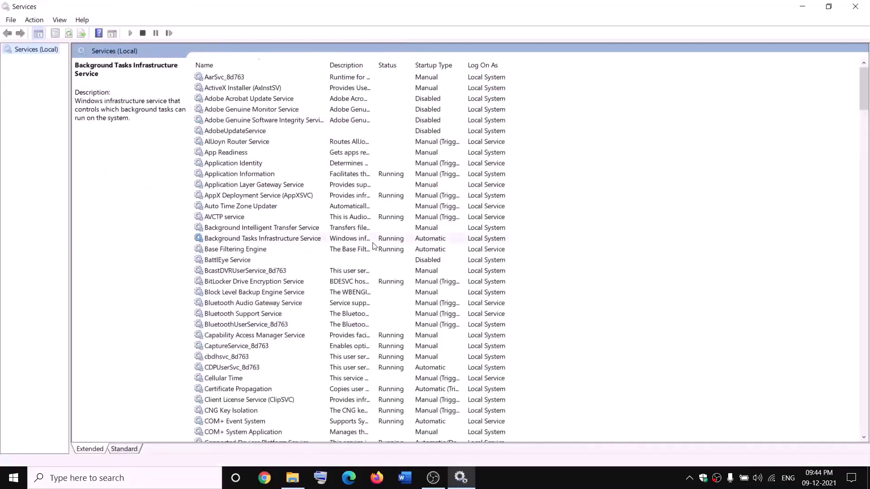
pyautogui.press('g')
pyautogui.click(385, 122)
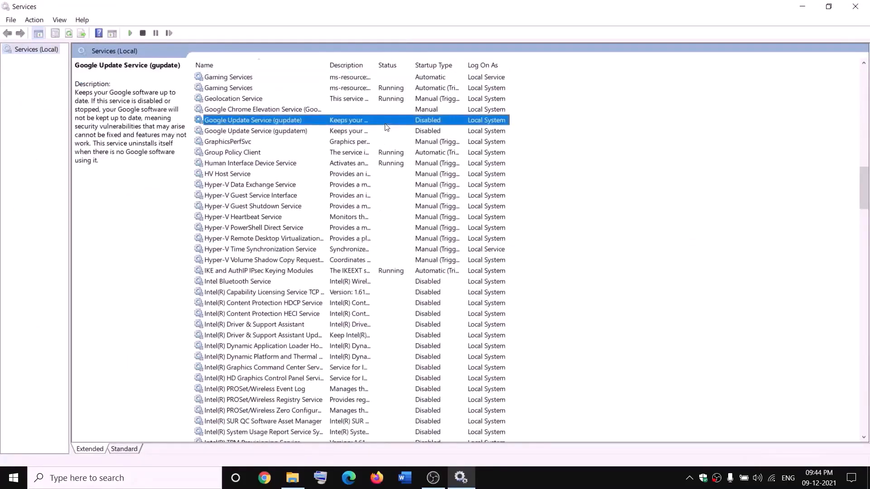
# Step: Start the first Gaming Services entry, the one logging on as Local Service
pyautogui.click(361, 77)
pyautogui.rightClick(361, 78)
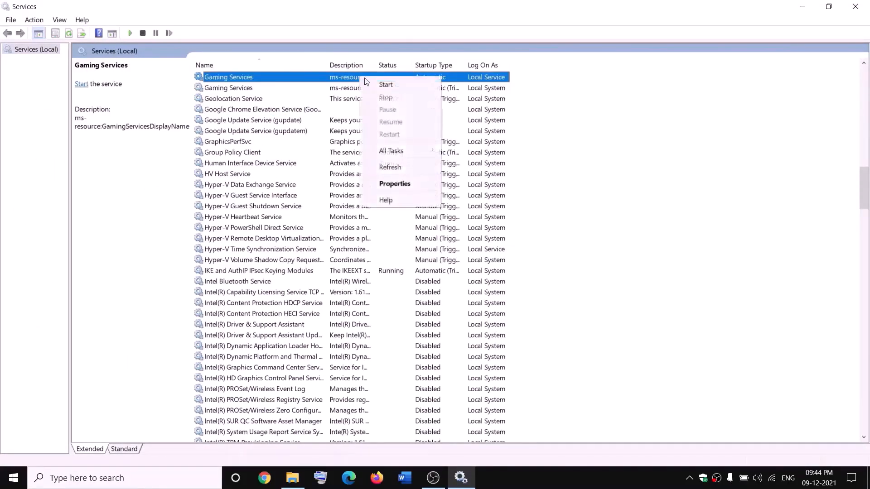
pyautogui.click(388, 86)
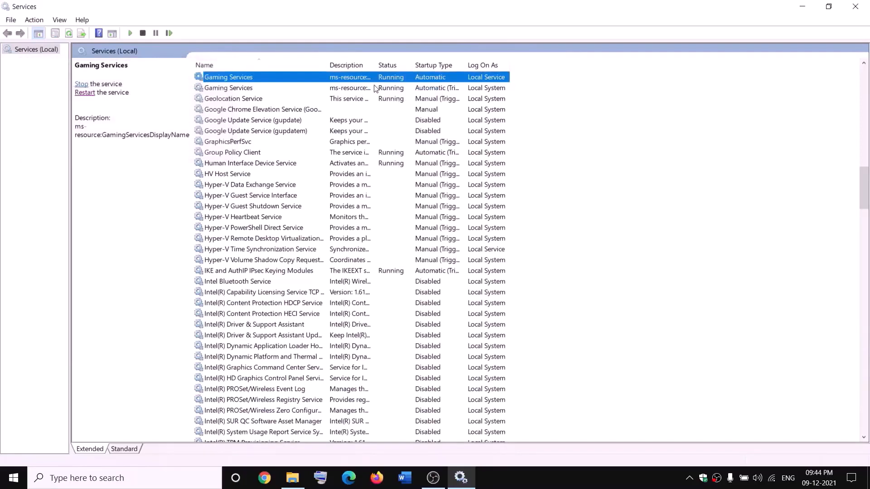
# Step: Stop both Gaming Services entries in the services list
pyautogui.rightClick(355, 80)
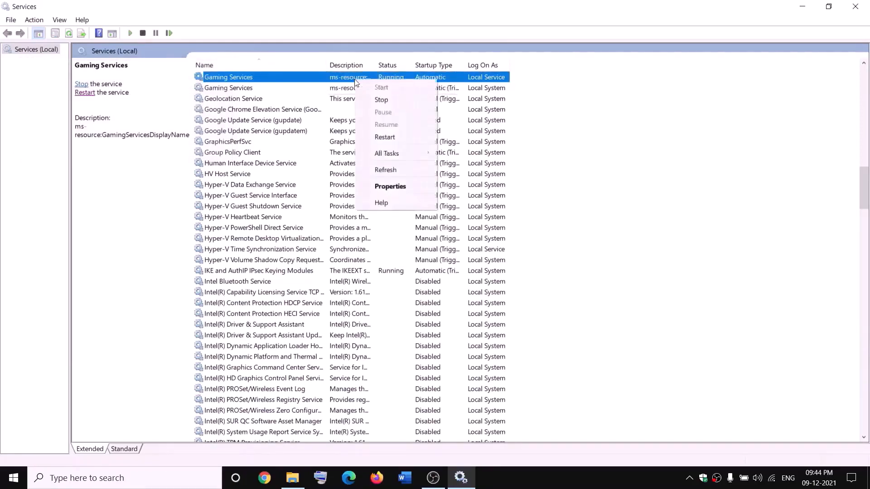
pyautogui.click(381, 99)
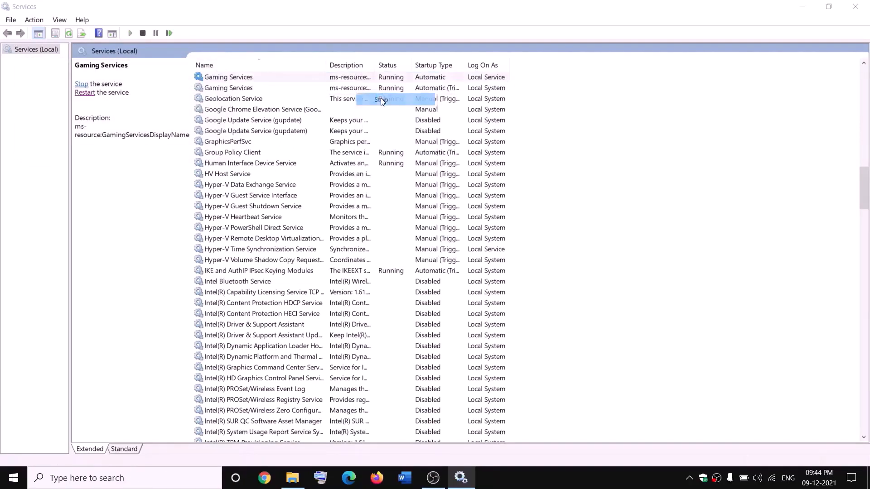
pyautogui.rightClick(353, 89)
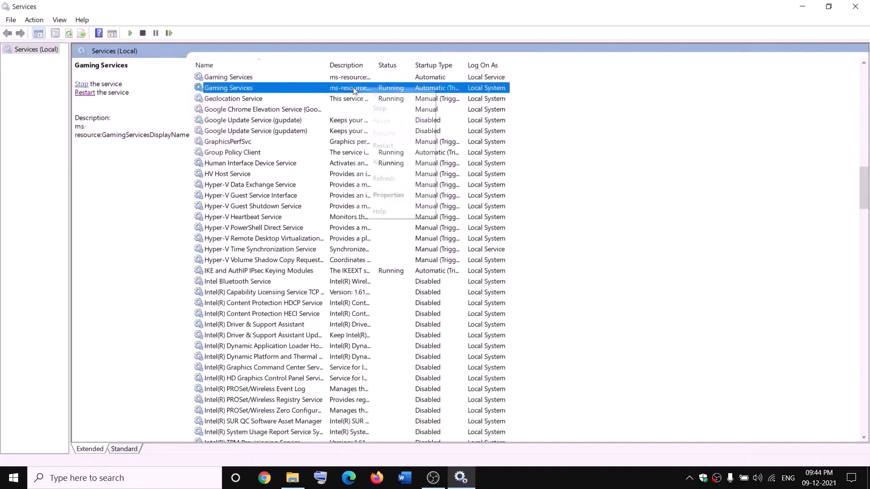
pyautogui.click(395, 109)
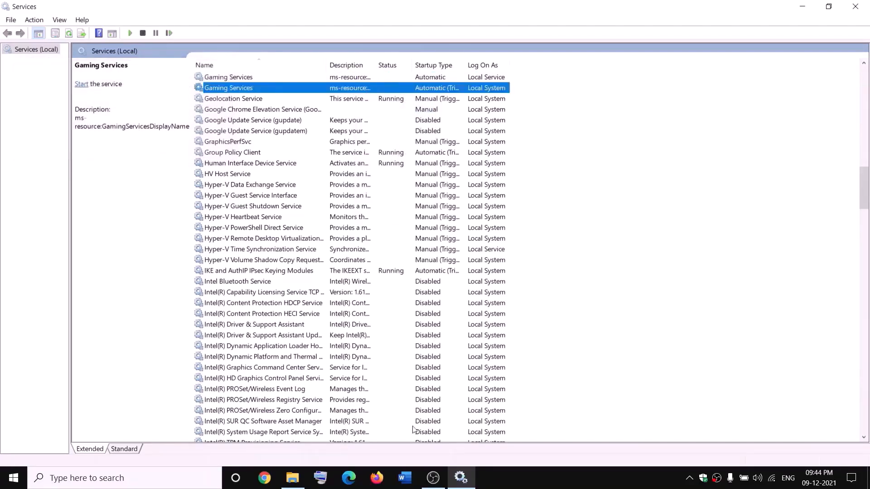
# Step: Check the WindowsApps.old folder on the D: drive in File Explorer and return to the Services console
pyautogui.click(294, 478)
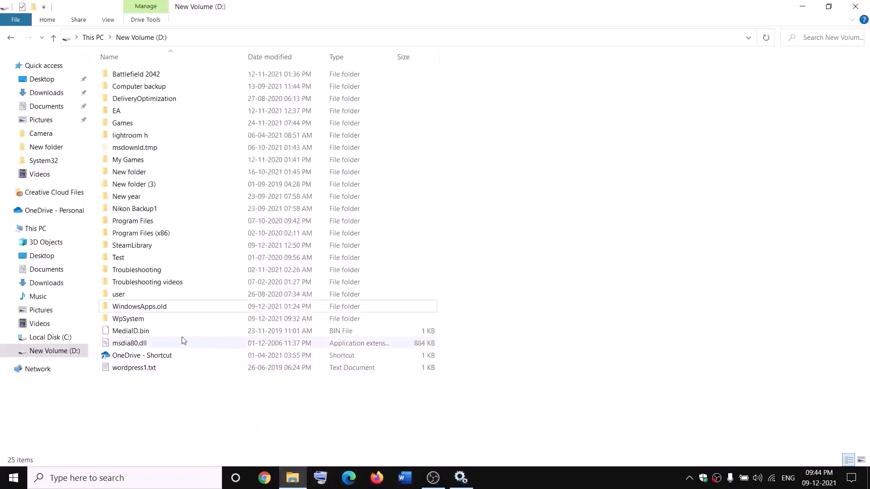
pyautogui.click(155, 309)
pyautogui.moveTo(146, 311)
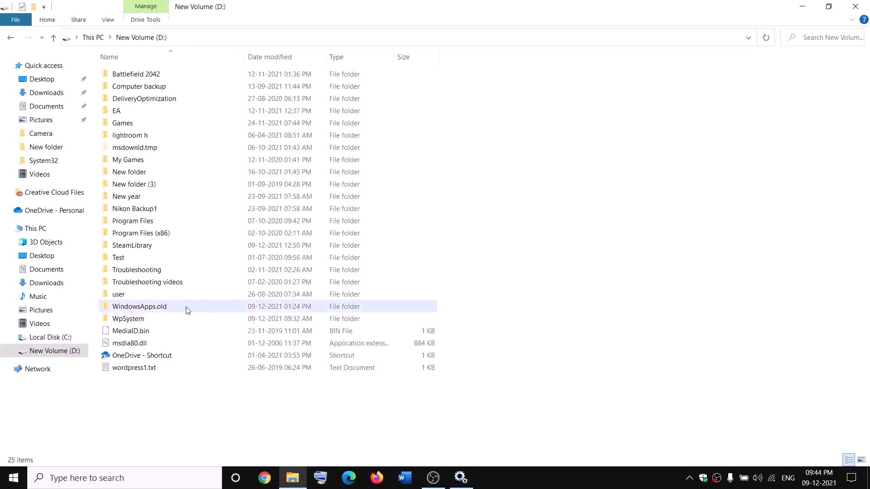
pyautogui.hotkey('alt', 'Tab')
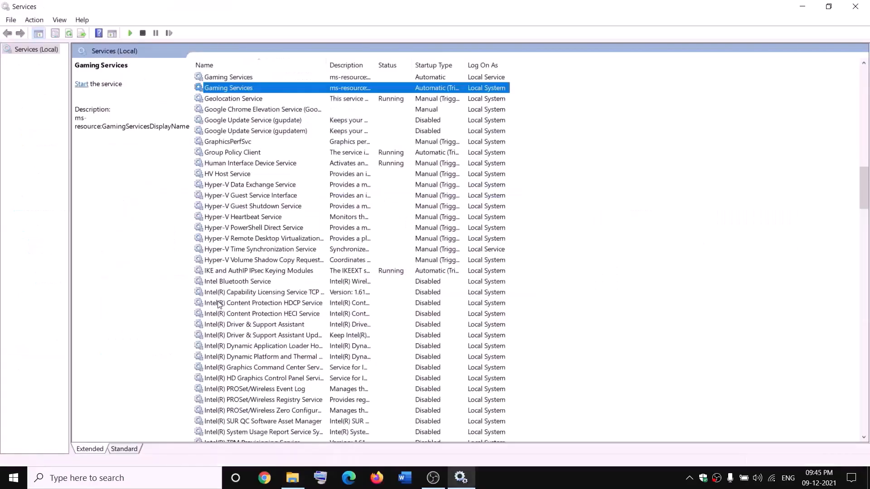
# Step: Start both Gaming Services entries in the services list again
pyautogui.click(317, 80)
pyautogui.rightClick(322, 78)
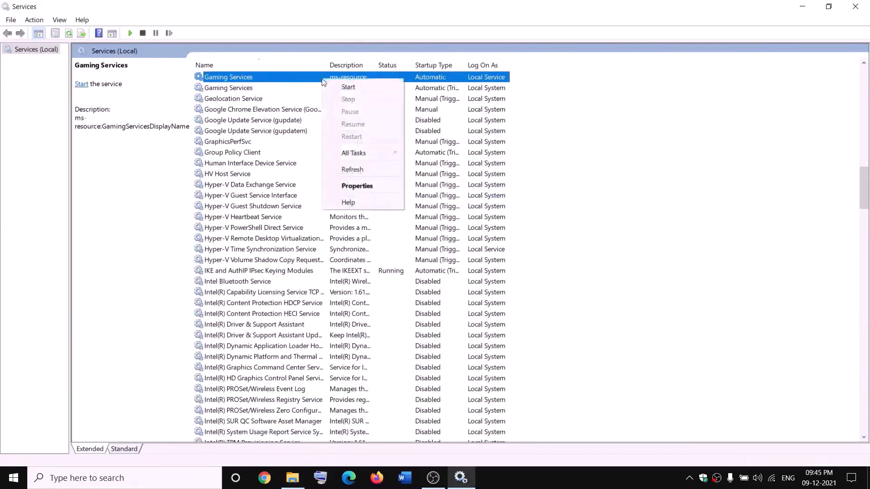
pyautogui.click(338, 87)
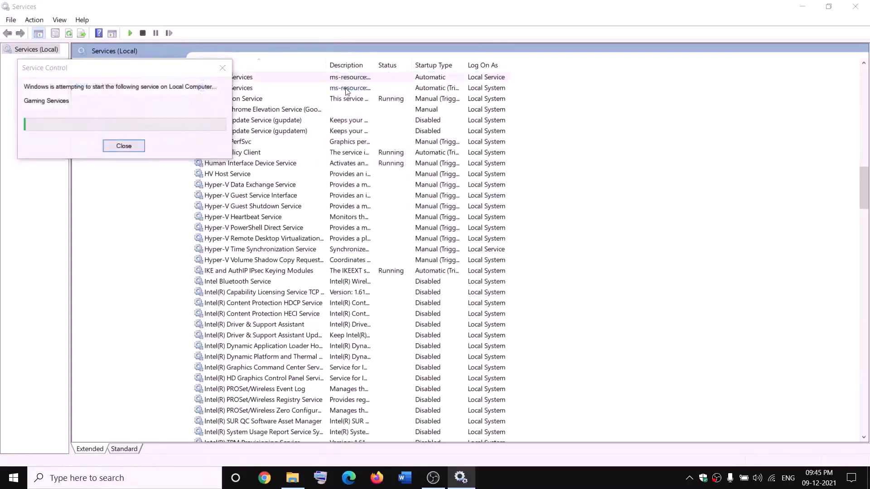
pyautogui.rightClick(350, 87)
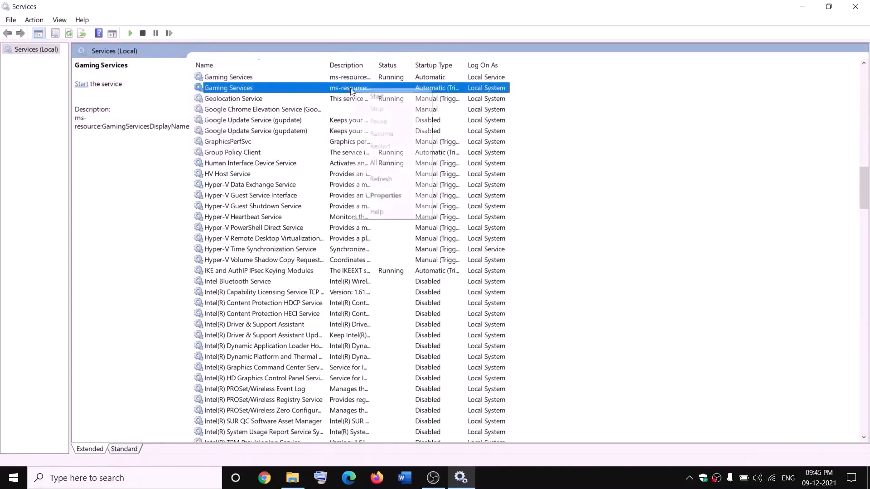
pyautogui.click(370, 94)
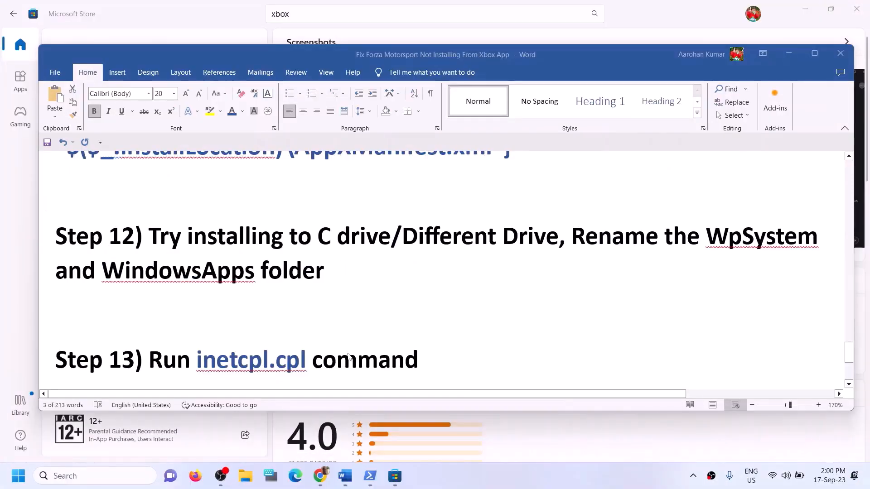
# Step: Copy the inetcpl.cpl command from Step 13 of the Word document and open that control panel item through Windows search
pyautogui.scroll(-1, 227, 332)
pyautogui.click(221, 333)
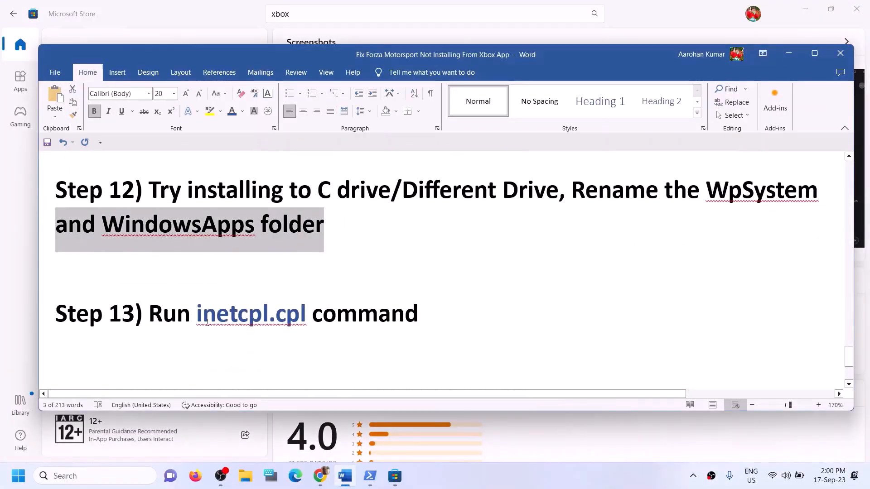
pyautogui.moveTo(208, 322); pyautogui.dragTo(290, 321)
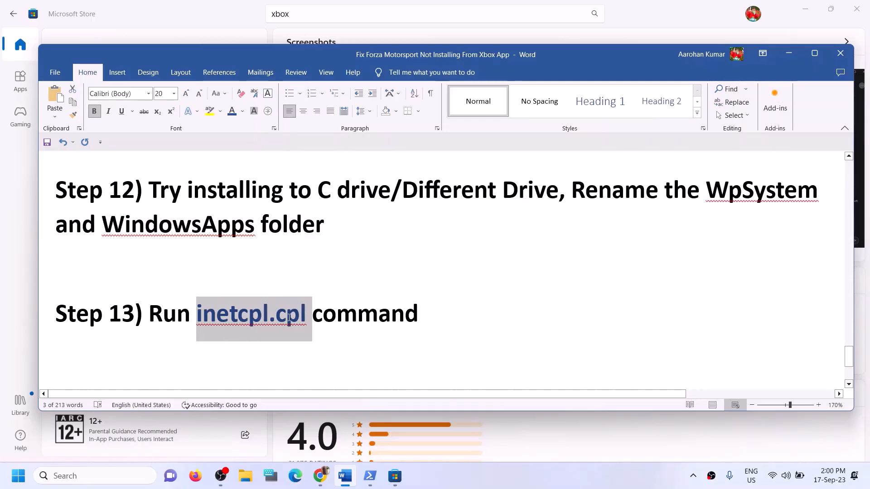
pyautogui.hotkey('ctrl', 'c')
pyautogui.click(66, 476)
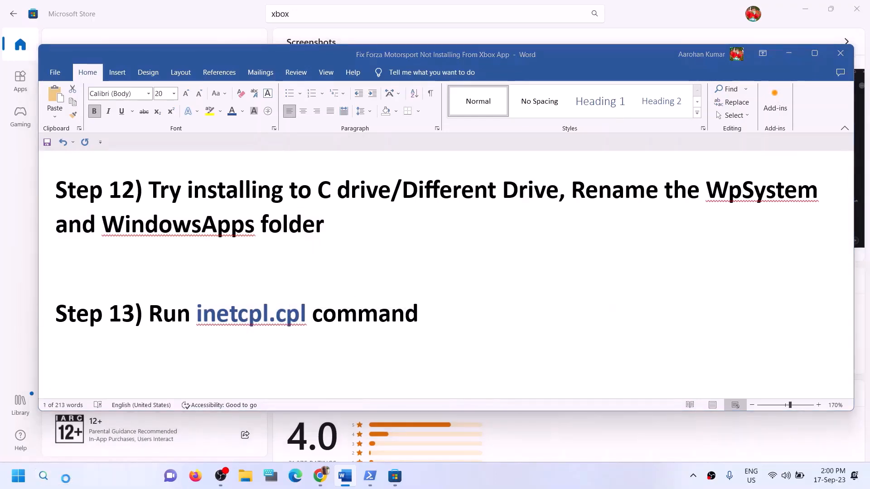
pyautogui.hotkey('ctrl', 'v')
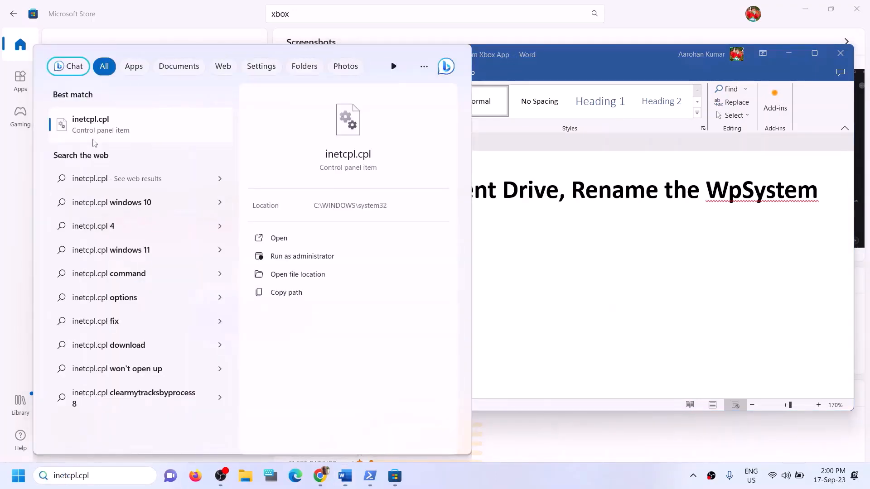
pyautogui.click(97, 133)
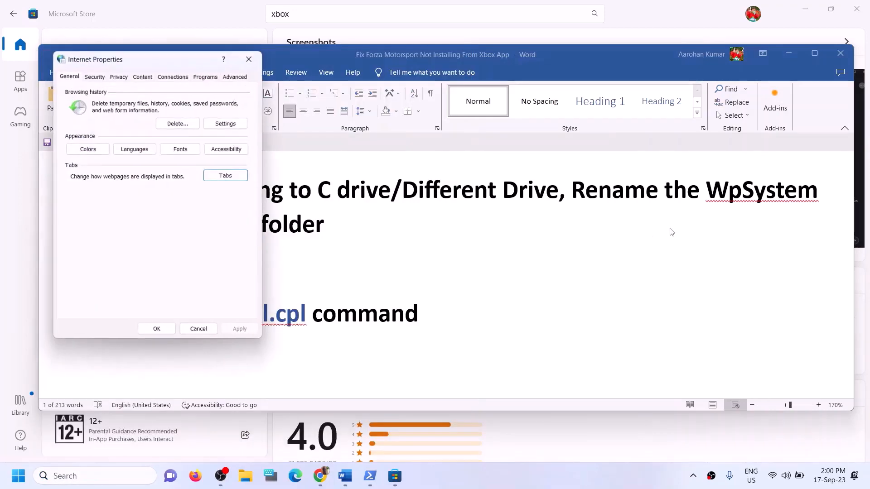
# Step: Check the TLS 1.0, 1.1, 1.2 and 1.3 options in the advanced Internet Properties settings and accept the dialog
pyautogui.click(238, 78)
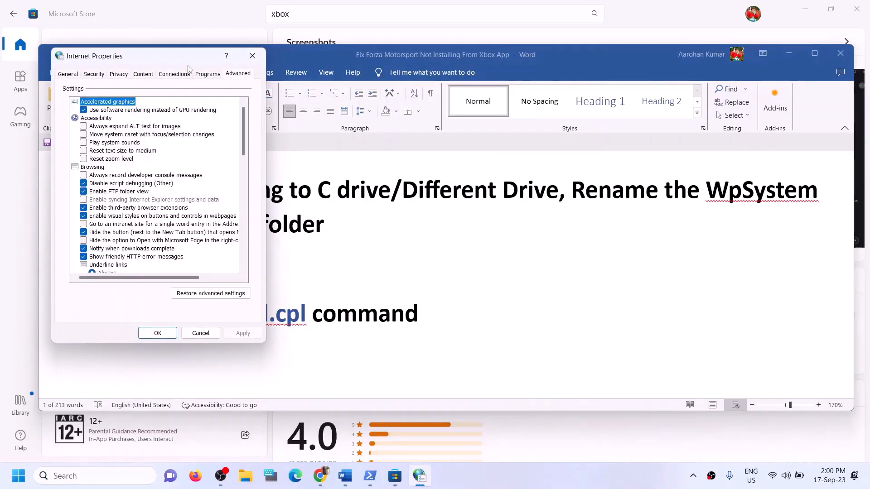
pyautogui.moveTo(180, 58); pyautogui.dragTo(322, 68)
pyautogui.scroll(-15, 288, 209)
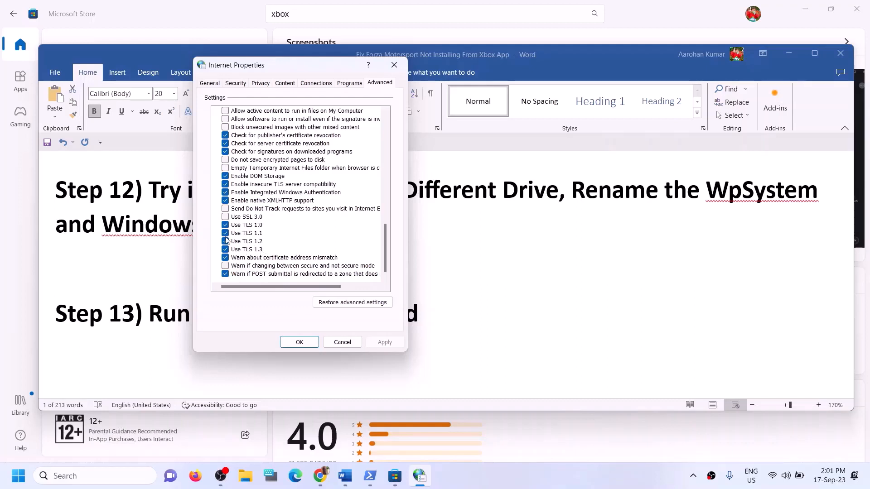
pyautogui.click(300, 342)
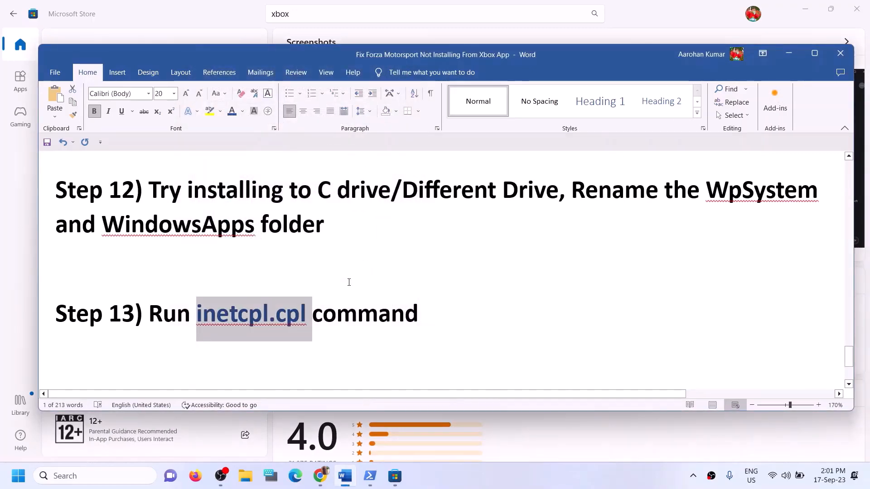
# Step: Highlight the Step 14 instruction about updating Windows with the media creation tool in the Word document
pyautogui.scroll(-3, 349, 282)
pyautogui.scroll(-1, 349, 282)
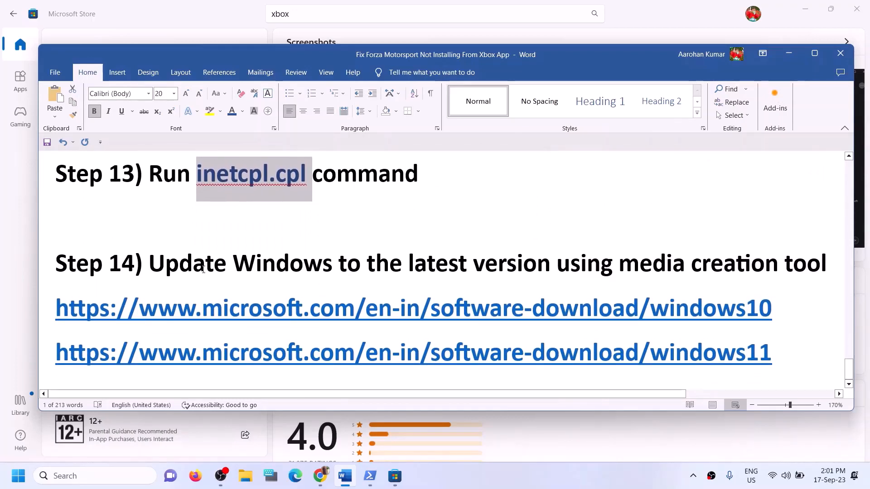
pyautogui.moveTo(203, 270); pyautogui.dragTo(833, 274)
pyautogui.click(569, 484)
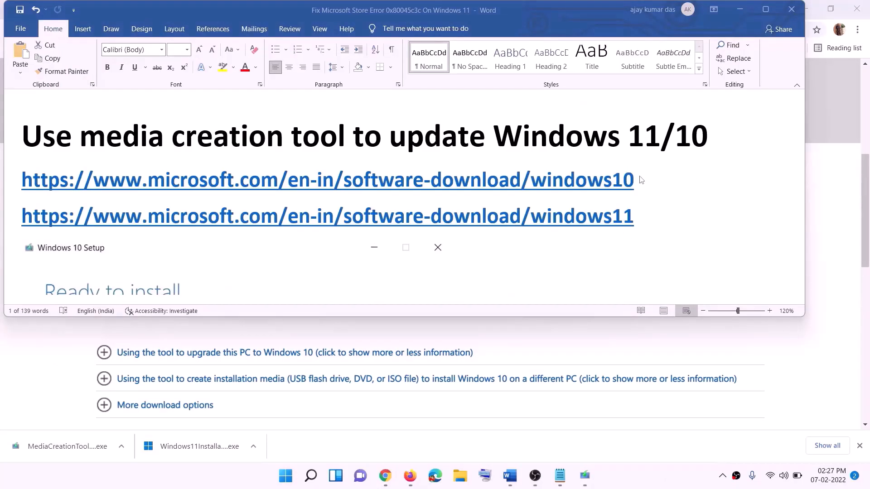
# Step: Highlight the Windows 10 and Windows 11 download links and switch to the Download Windows 10 page in Chrome
pyautogui.tripleClick(641, 180)
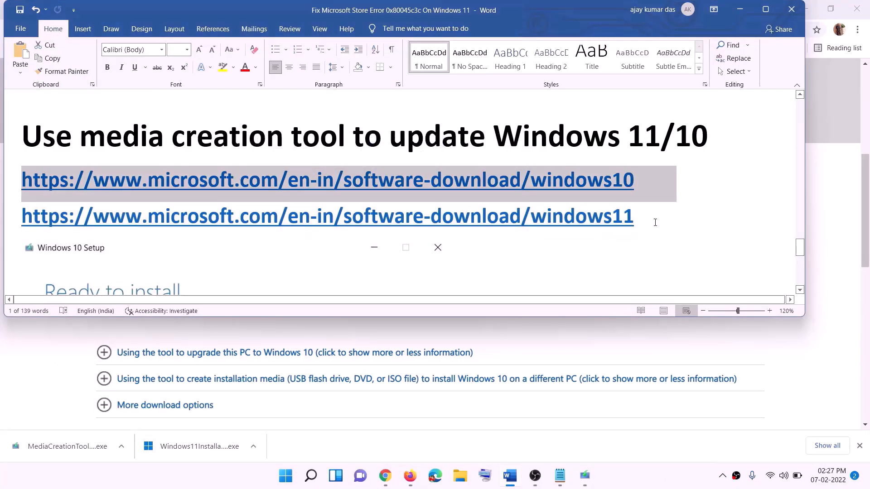
pyautogui.tripleClick(635, 216)
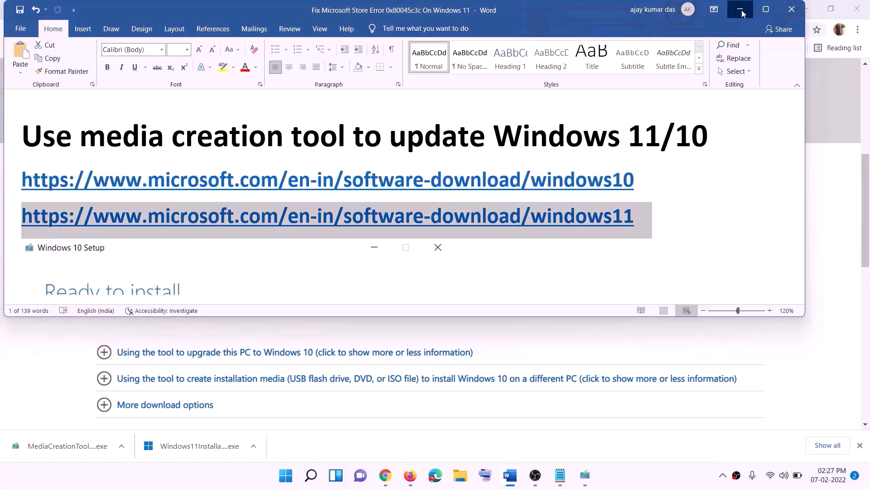
pyautogui.click(739, 9)
pyautogui.scroll(6, 370, 232)
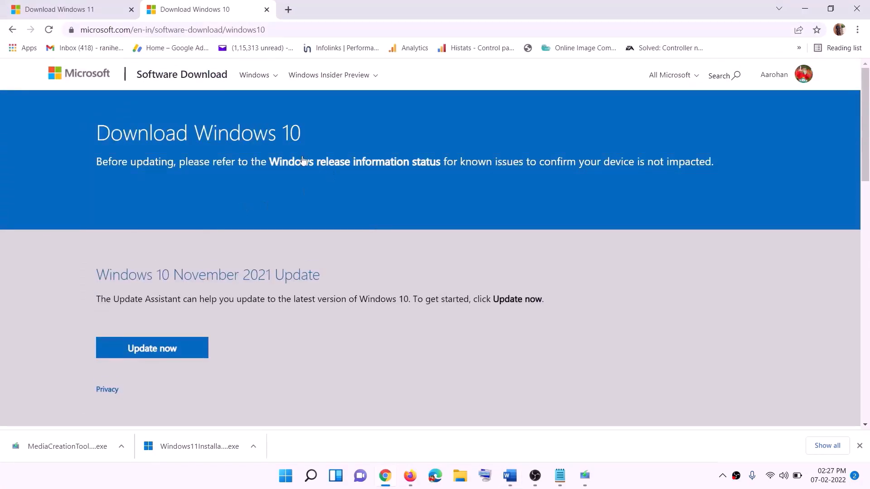
# Step: Highlight the media creation tool text in the Create Windows 10 installation media section of the download page
pyautogui.scroll(-4, 302, 160)
pyautogui.moveTo(102, 273); pyautogui.dragTo(209, 268)
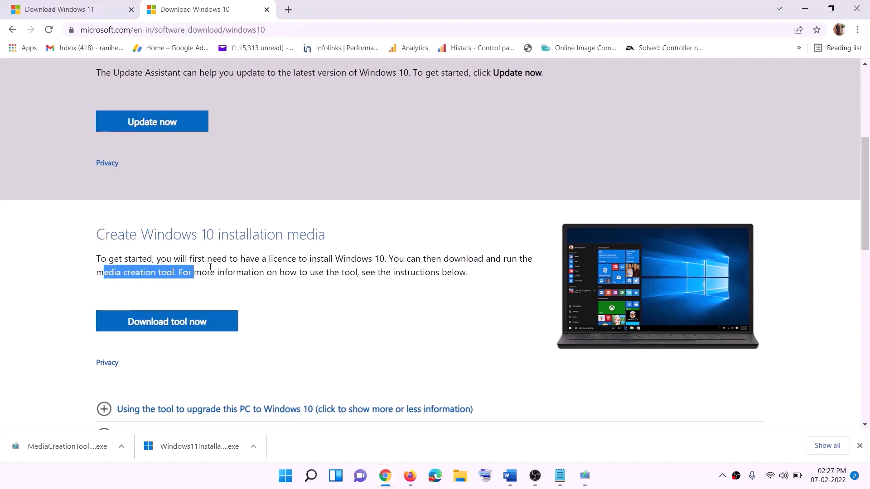
pyautogui.scroll(-2, 290, 250)
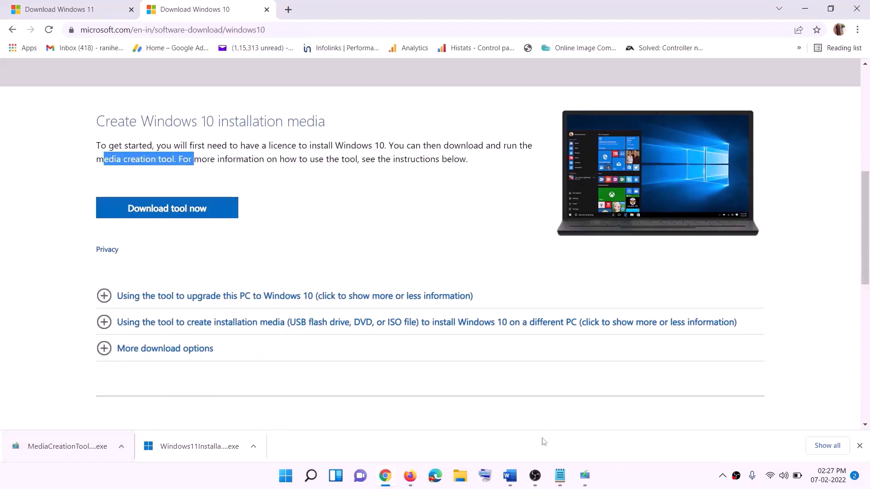
# Step: Accept the Windows 10 Setup license terms and start the download with the Upgrade this PC now option
pyautogui.click(585, 477)
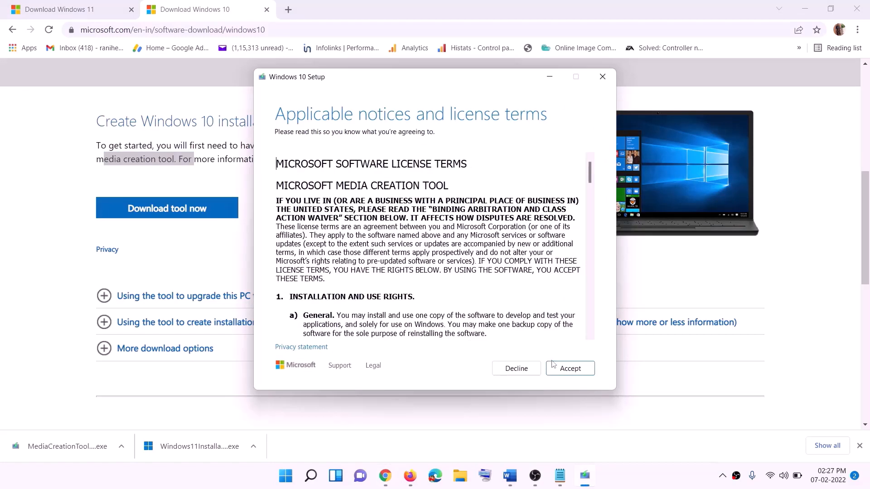
pyautogui.click(566, 369)
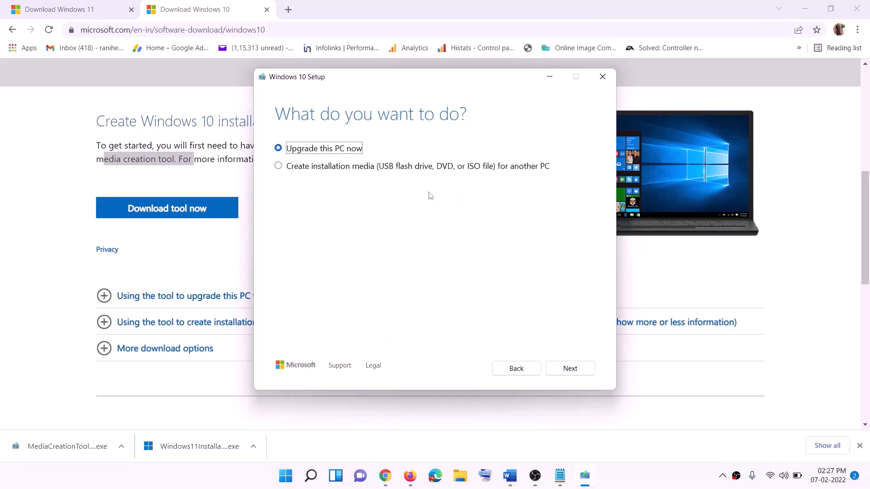
pyautogui.click(569, 368)
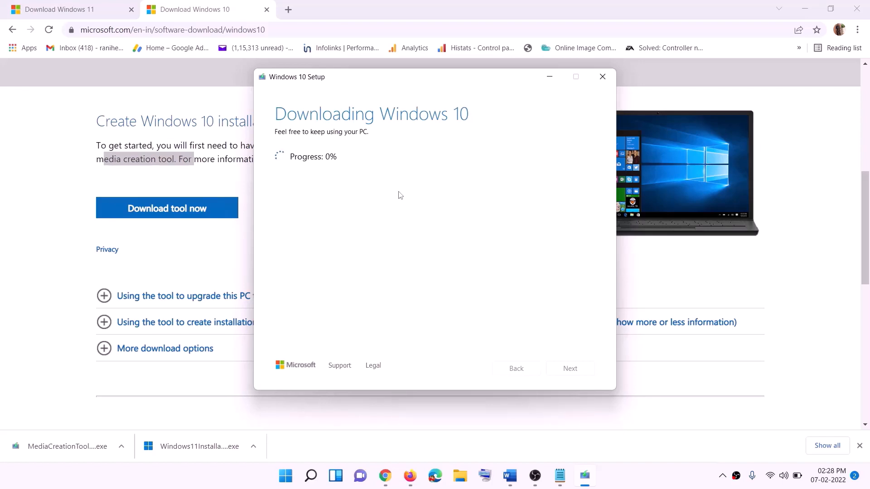
pyautogui.click(643, 486)
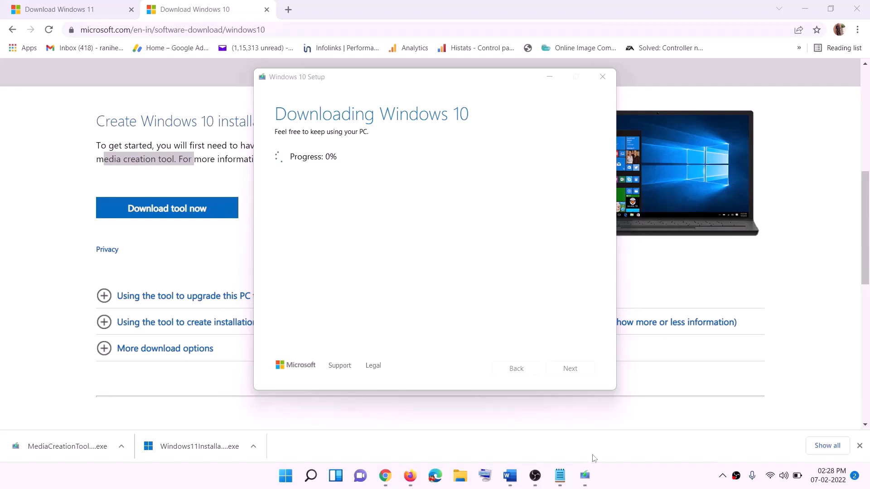
# Step: Switch to the Word document, maximize it and review the Windows 10 Setup Ready to install screenshot
pyautogui.click(516, 484)
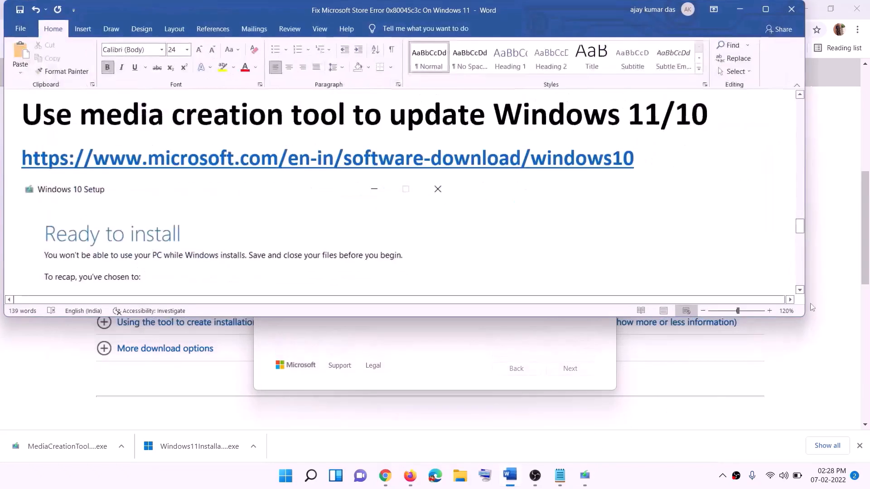
pyautogui.scroll(-1, 94, 221)
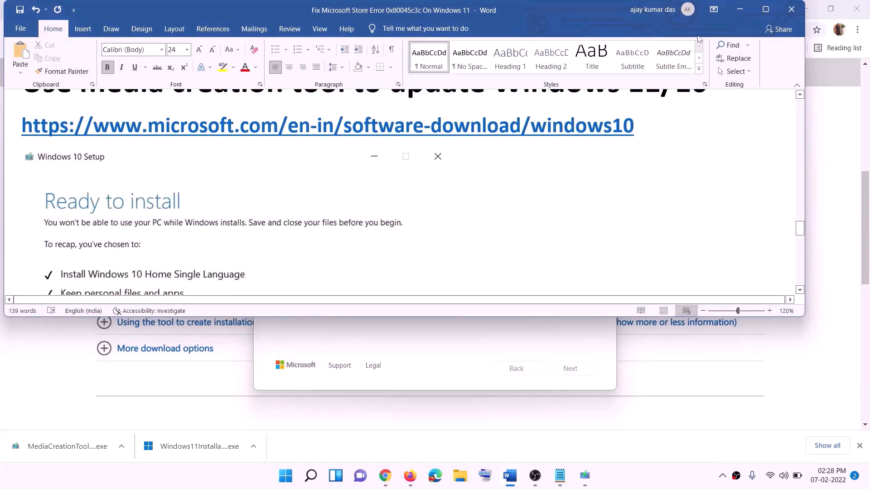
pyautogui.click(766, 9)
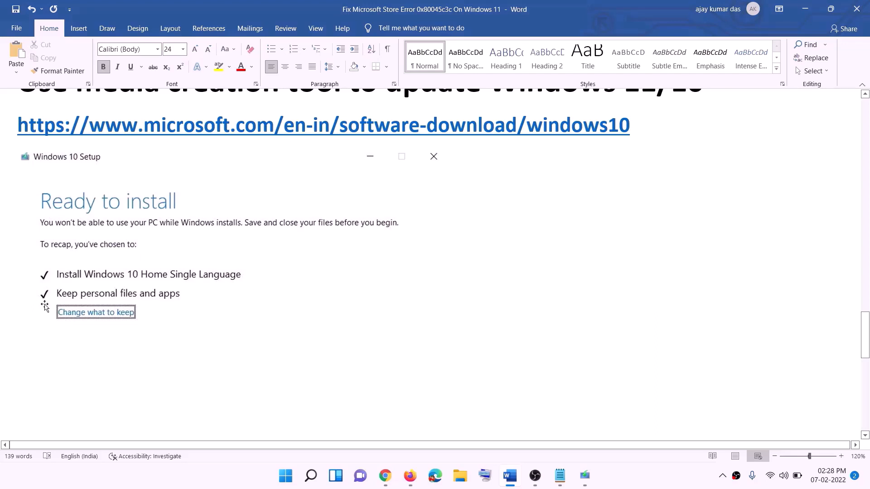
pyautogui.scroll(-2, 446, 317)
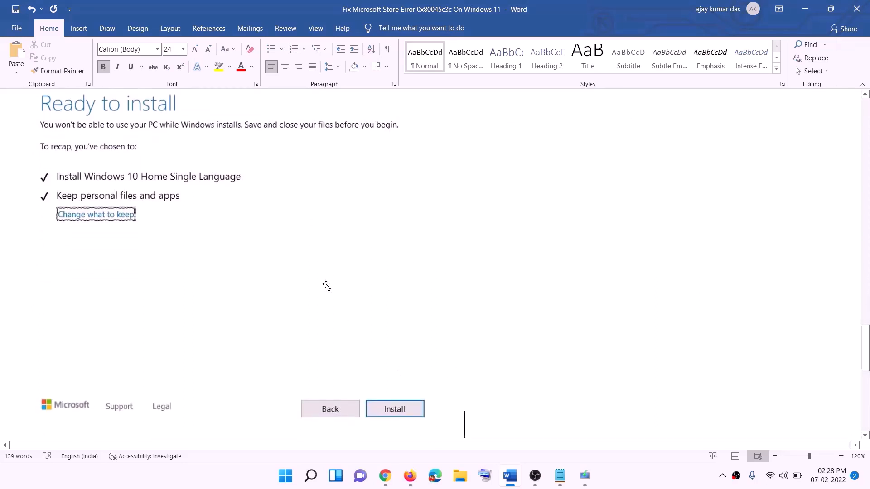
pyautogui.scroll(1, 356, 281)
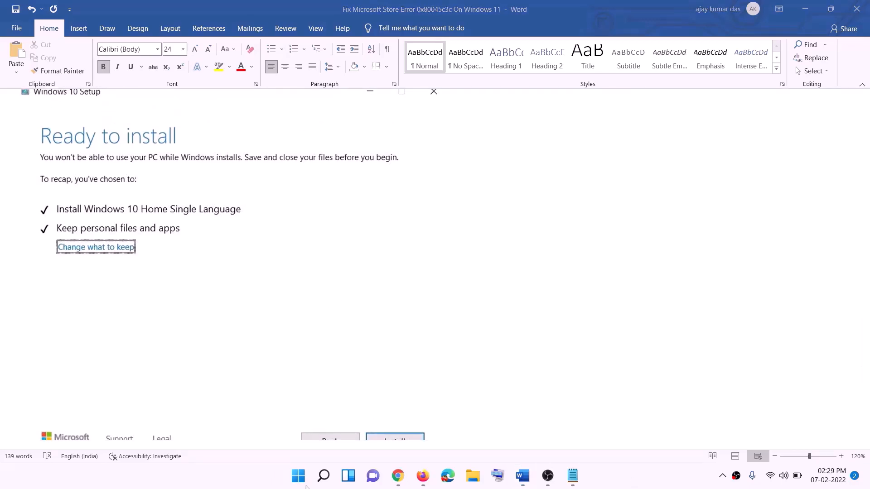
# Step: Switch to the Download Windows 11 page in Chrome, download the media creation tool under Create Windows 11 Installation Media and run it
pyautogui.click(399, 478)
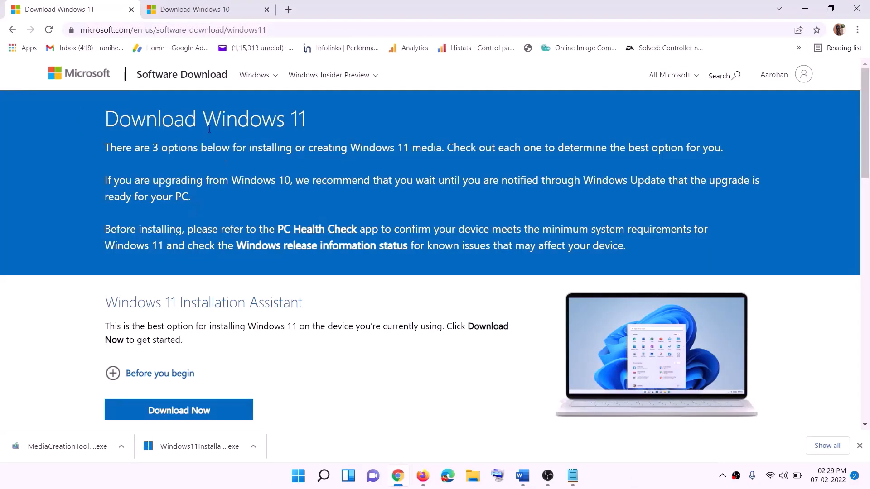
pyautogui.scroll(-5, 281, 298)
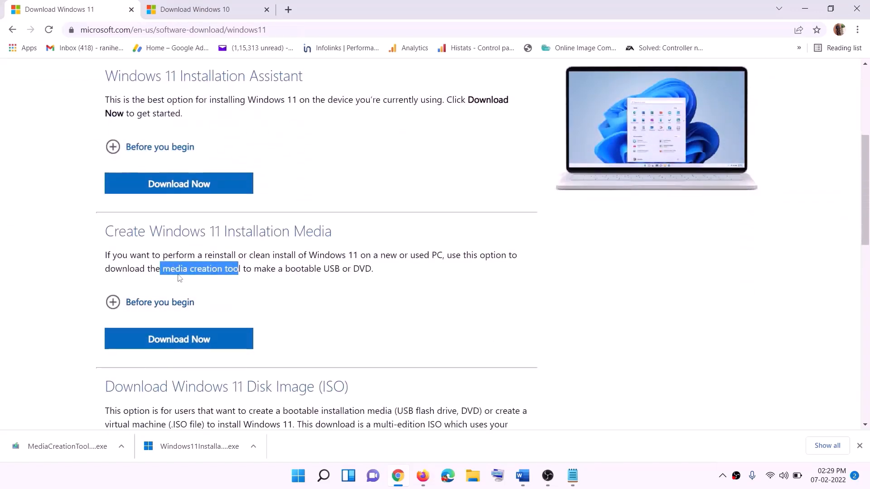
pyautogui.click(165, 268)
pyautogui.moveTo(166, 269); pyautogui.dragTo(250, 270)
pyautogui.click(172, 344)
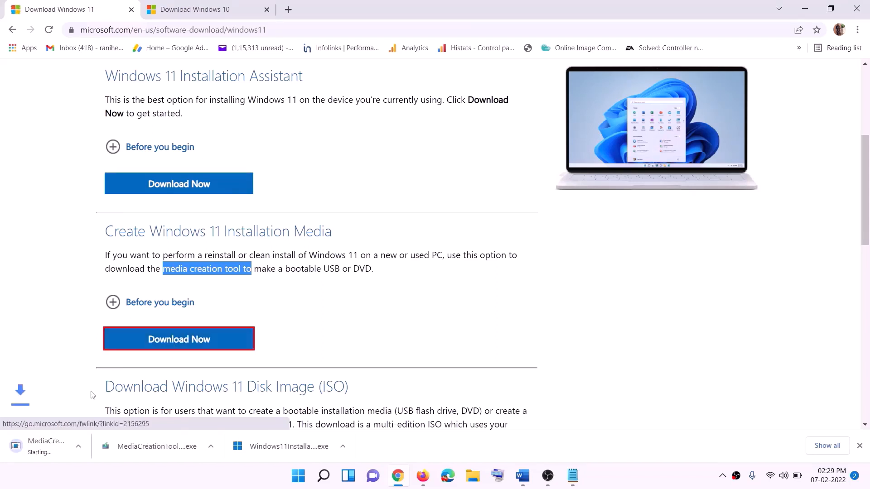
pyautogui.click(61, 447)
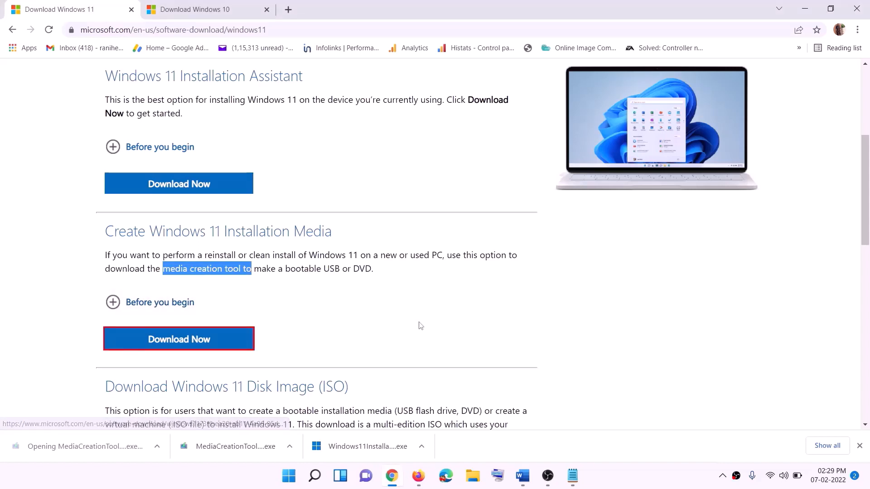
pyautogui.click(377, 330)
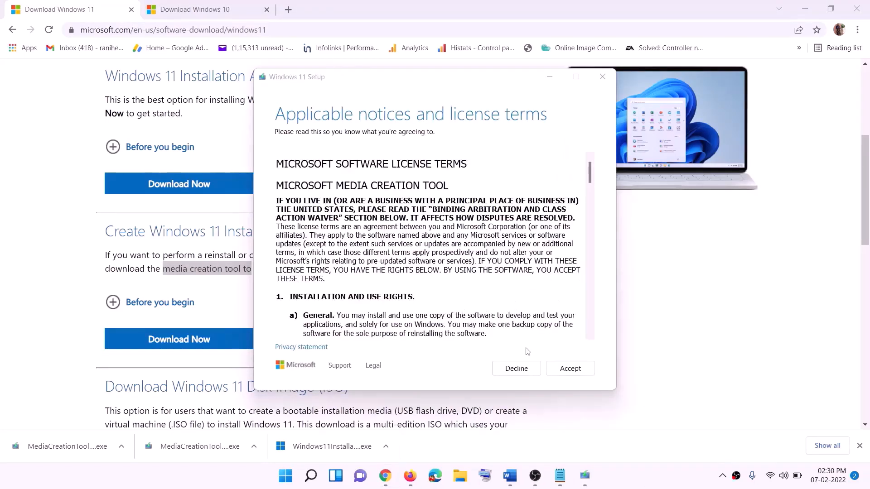
# Step: Accept the Windows 11 Setup terms, keep the recommended language and edition, and save the ISO file as Windows on the Desktop
pyautogui.click(555, 375)
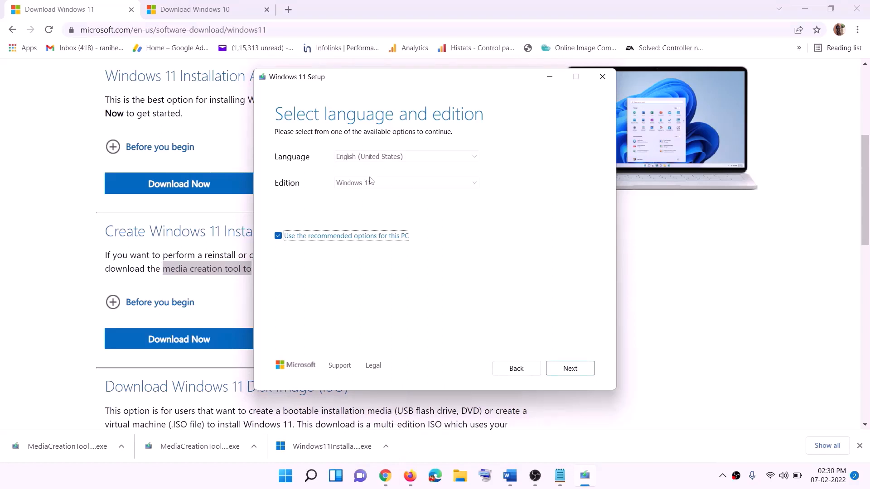
pyautogui.click(564, 368)
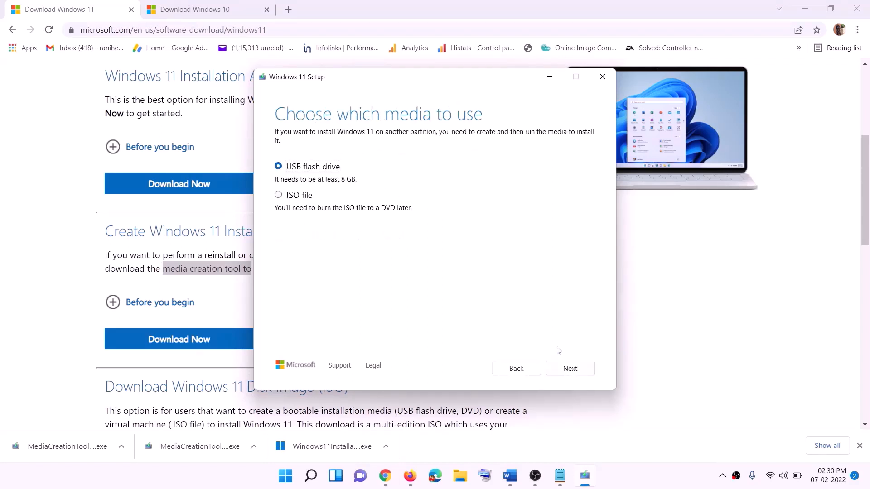
pyautogui.click(287, 196)
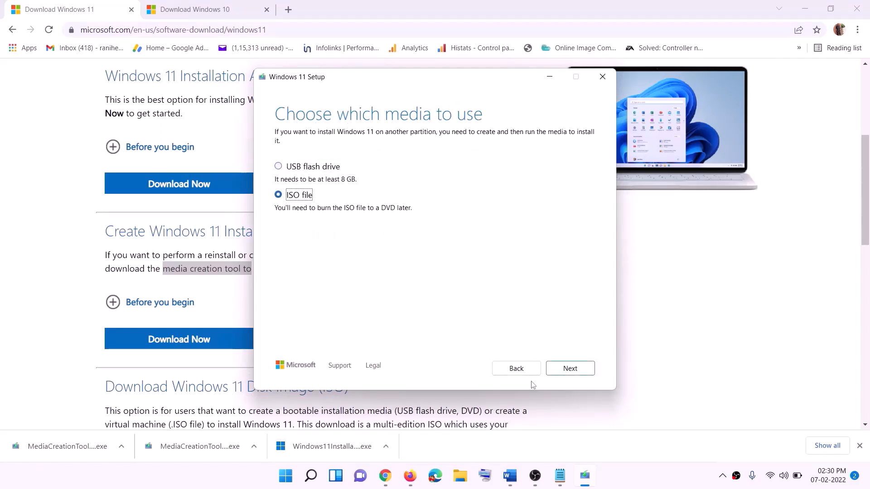
pyautogui.click(567, 368)
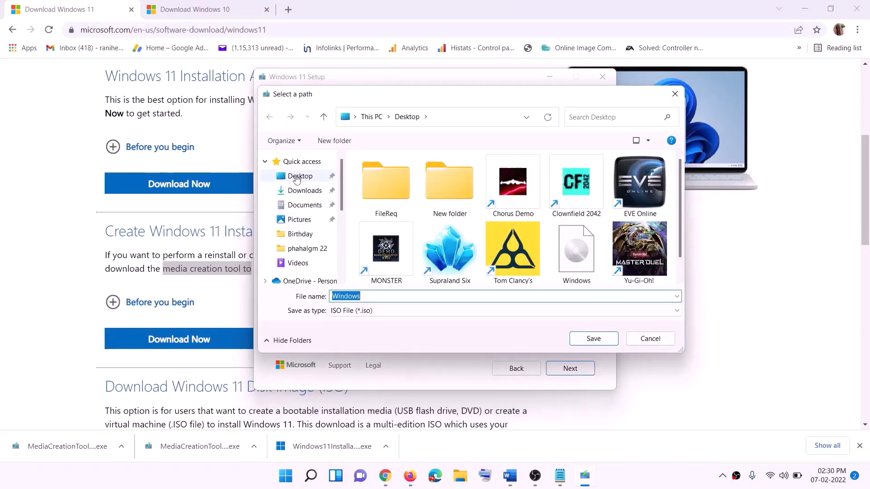
pyautogui.click(275, 180)
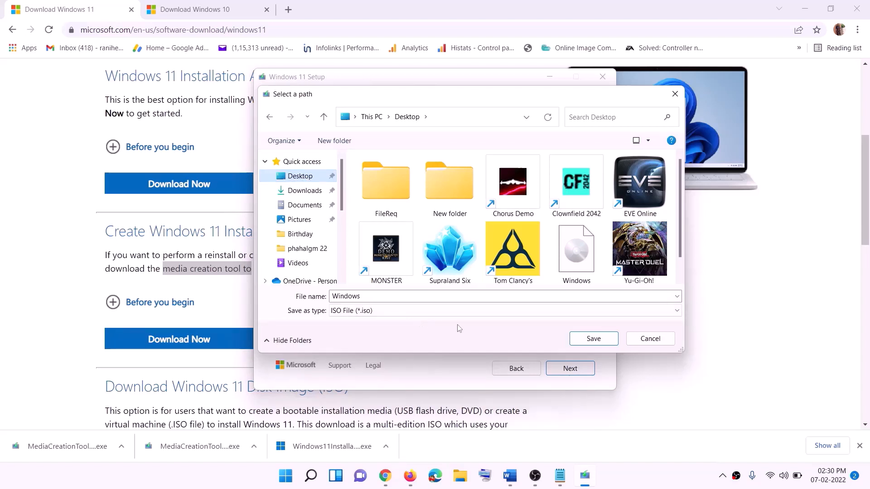
pyautogui.click(597, 340)
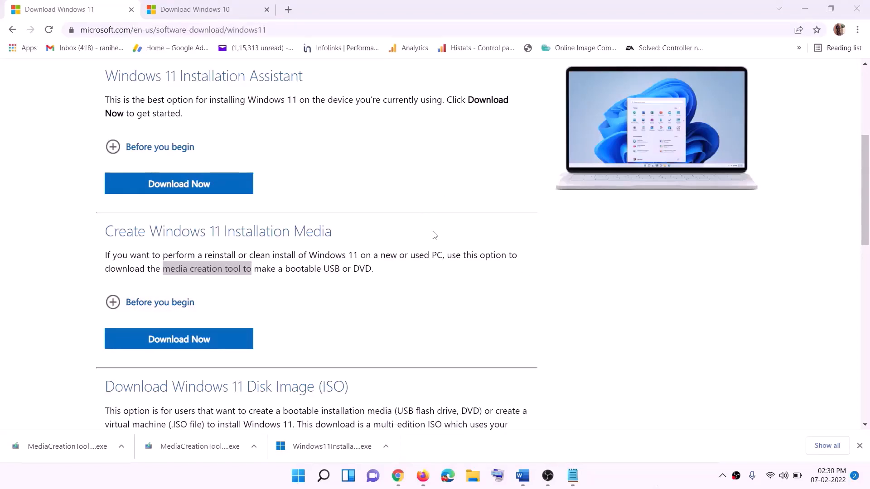
# Step: Open the Windows ISO from the desktop, run its setup application and continue past the Install Windows 11 page
pyautogui.press('super+d')
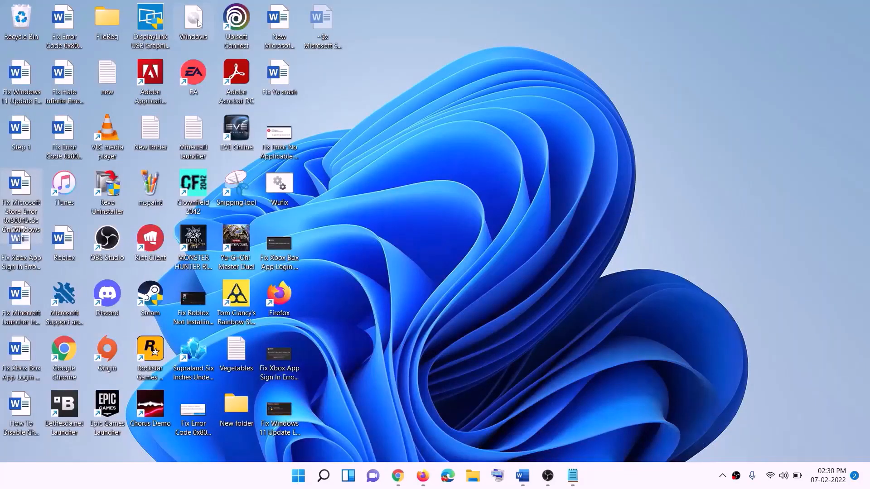
pyautogui.moveTo(198, 23); pyautogui.dragTo(349, 332)
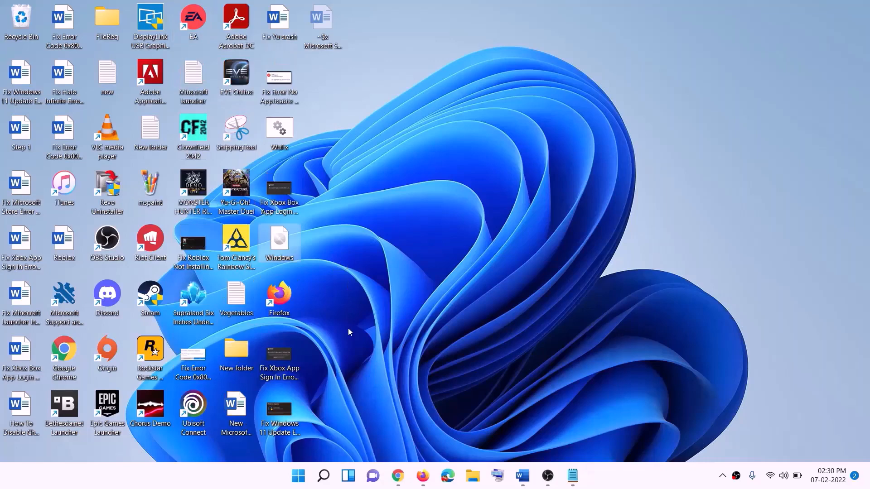
pyautogui.doubleClick(281, 243)
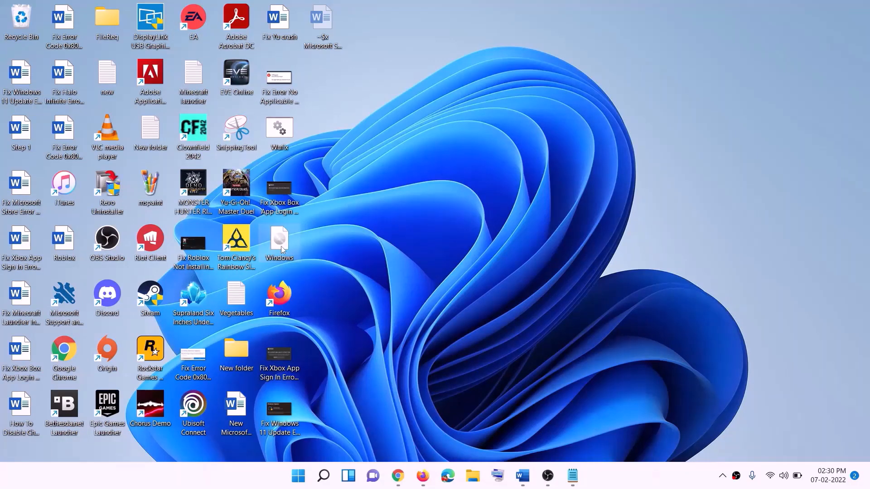
pyautogui.click(276, 318)
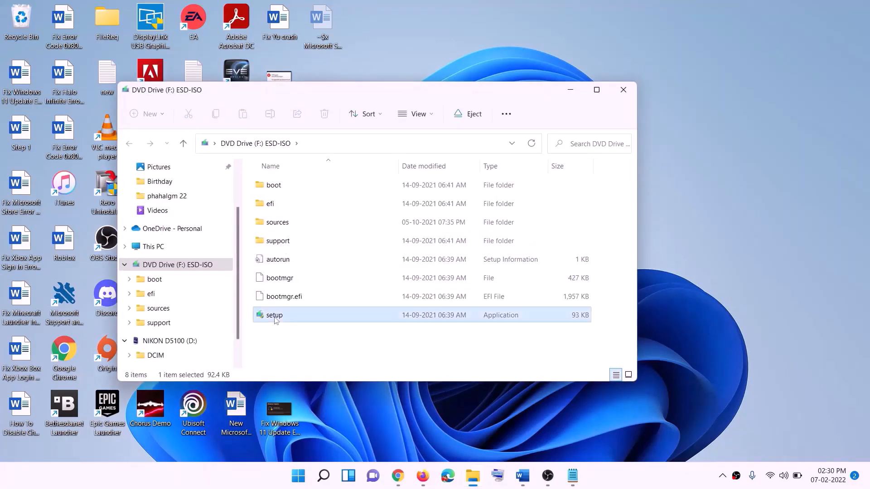
pyautogui.doubleClick(296, 314)
pyautogui.click(402, 354)
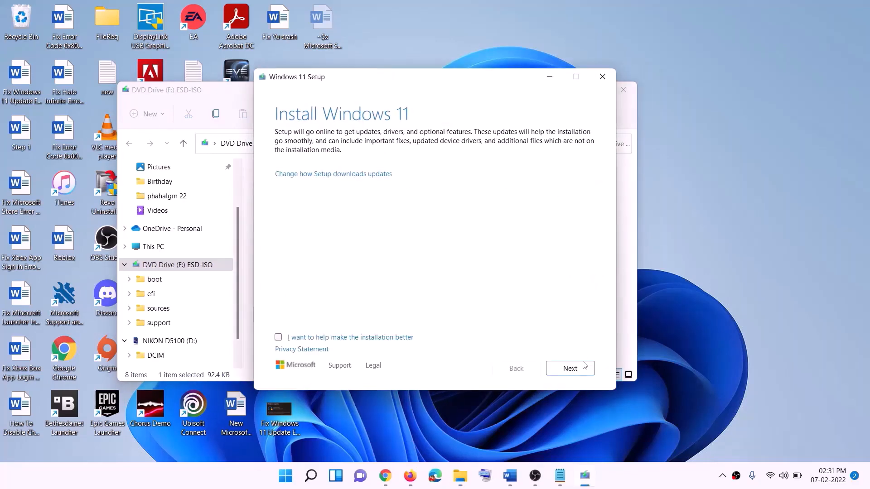
pyautogui.click(584, 366)
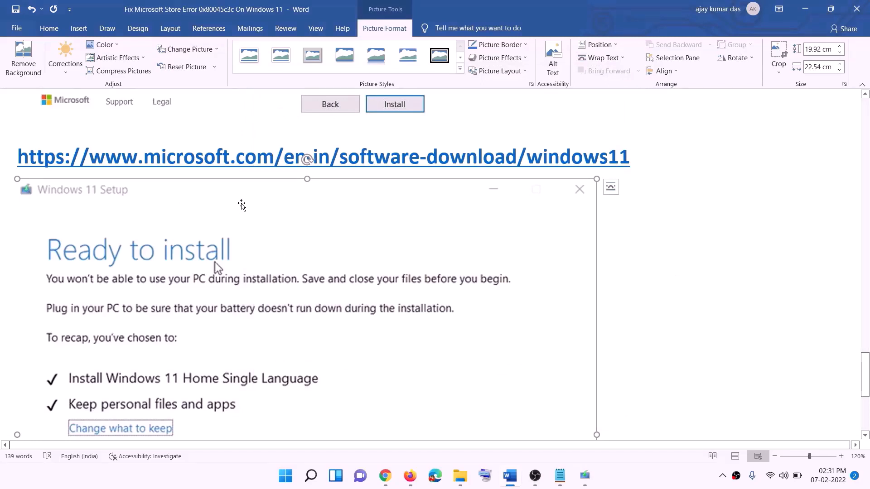
# Step: Review the Windows 11 Setup Ready to install screenshot in the Word document, including the Keep personal files and apps choice
pyautogui.scroll(-2, 201, 226)
pyautogui.scroll(-3, 202, 227)
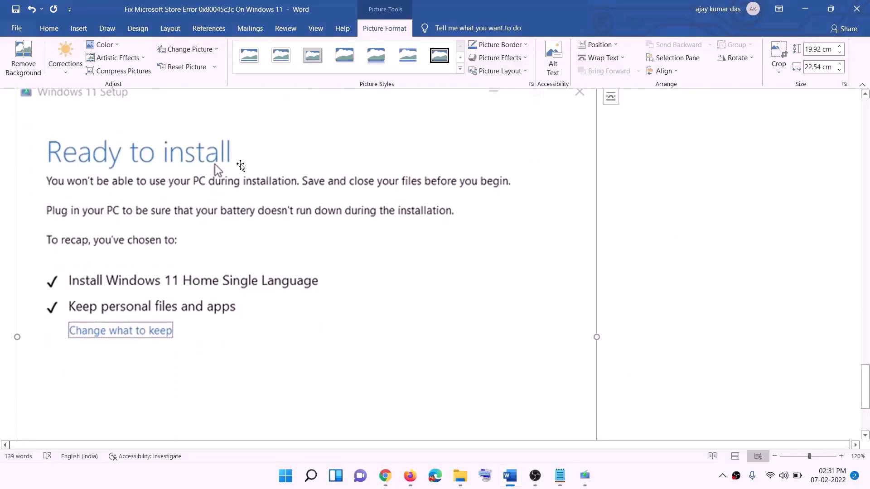
pyautogui.scroll(-1, 240, 178)
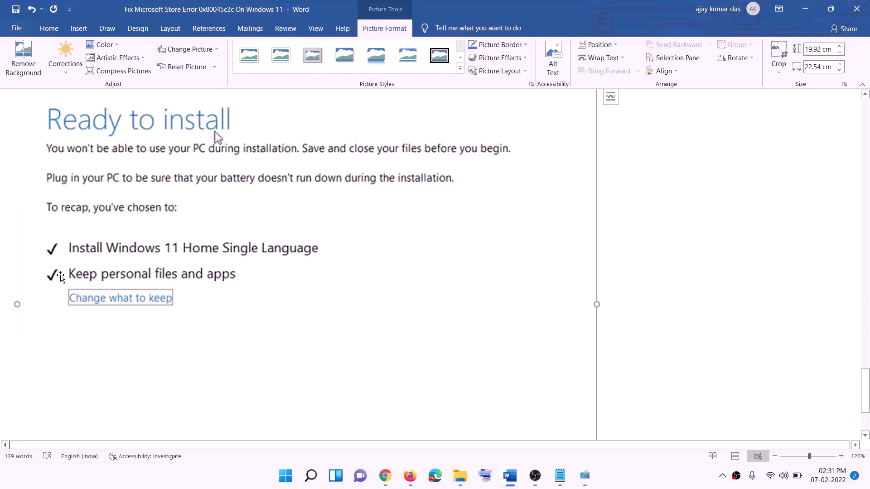
pyautogui.scroll(-2, 409, 314)
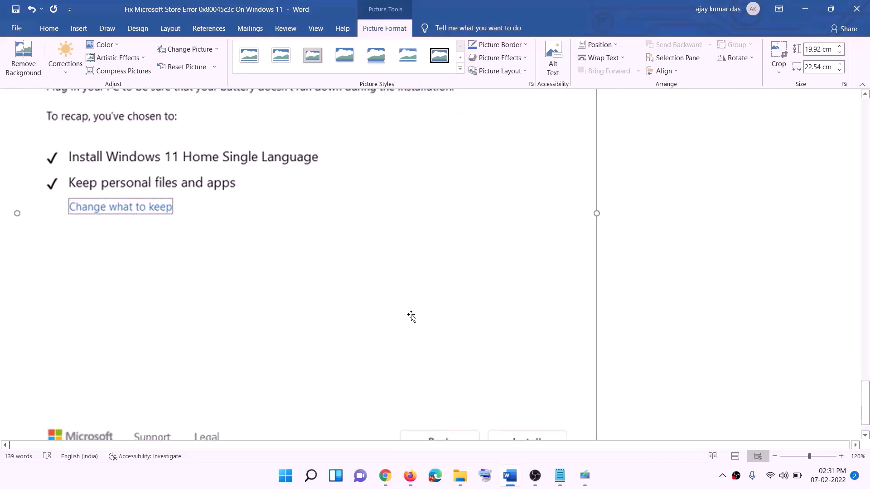
pyautogui.scroll(5, 460, 337)
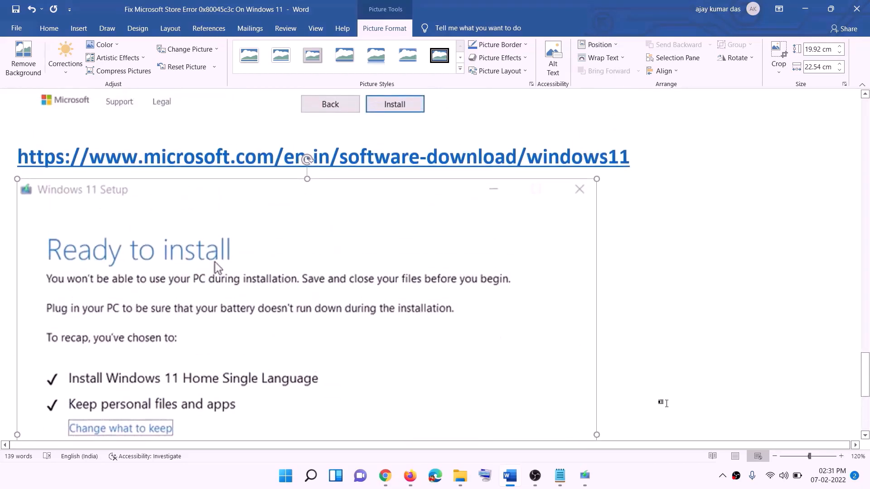